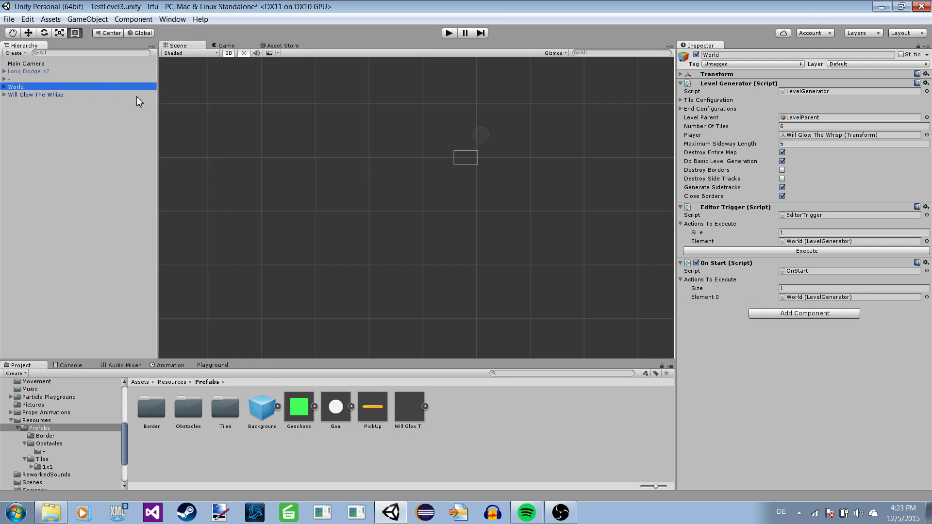
scroll(396, 160, up, 2)
scroll(410, 153, down, 2)
middle_drag(411, 153, 383, 209)
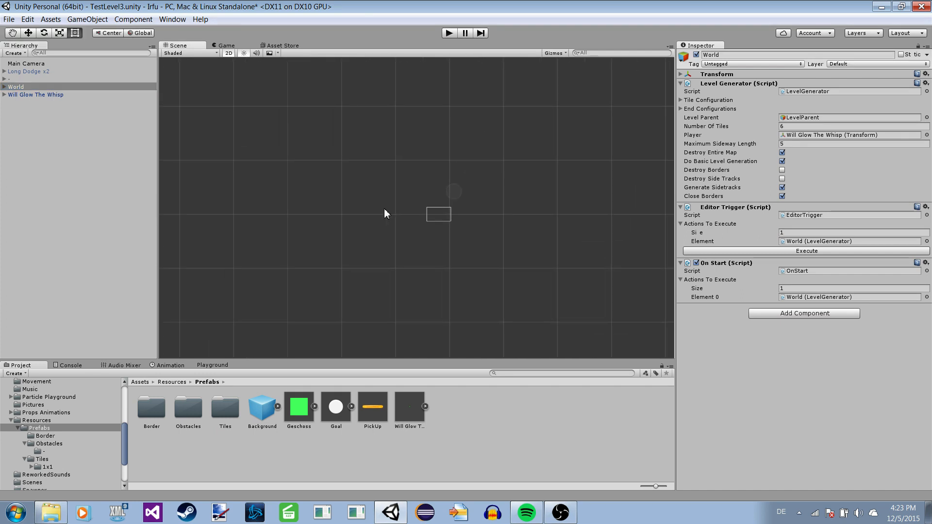
scroll(363, 180, up, 1)
scroll(362, 184, up, 1)
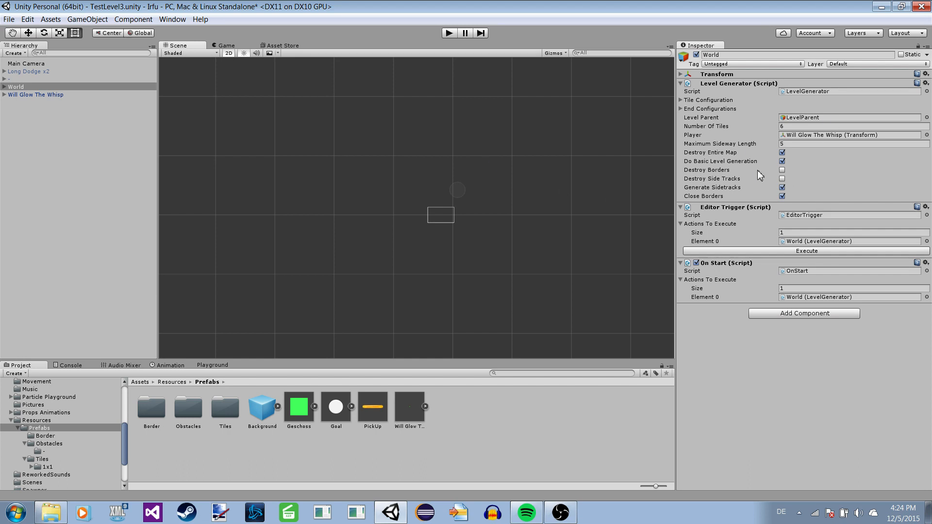
Disable Generate Sidetracks and Close Borders in World's Level Generator, and execute it to build only the basic level.
click(800, 127)
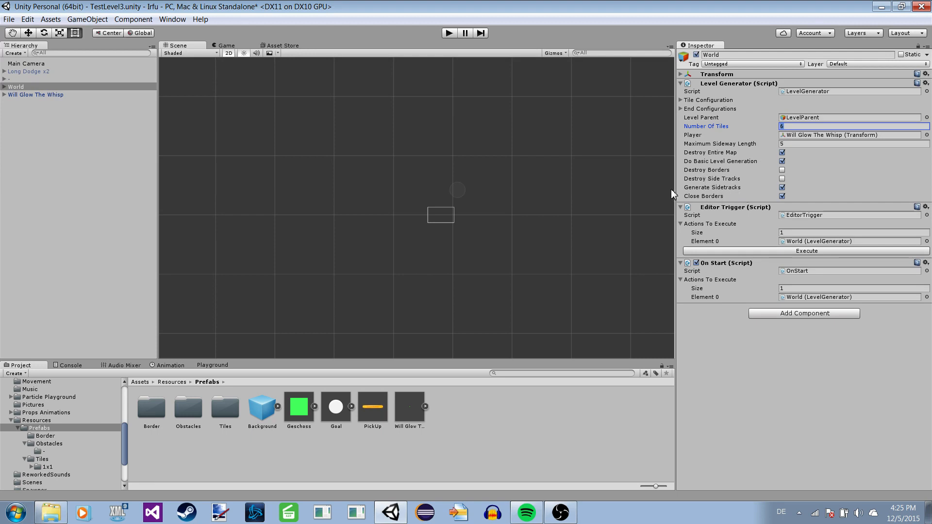
click(783, 188)
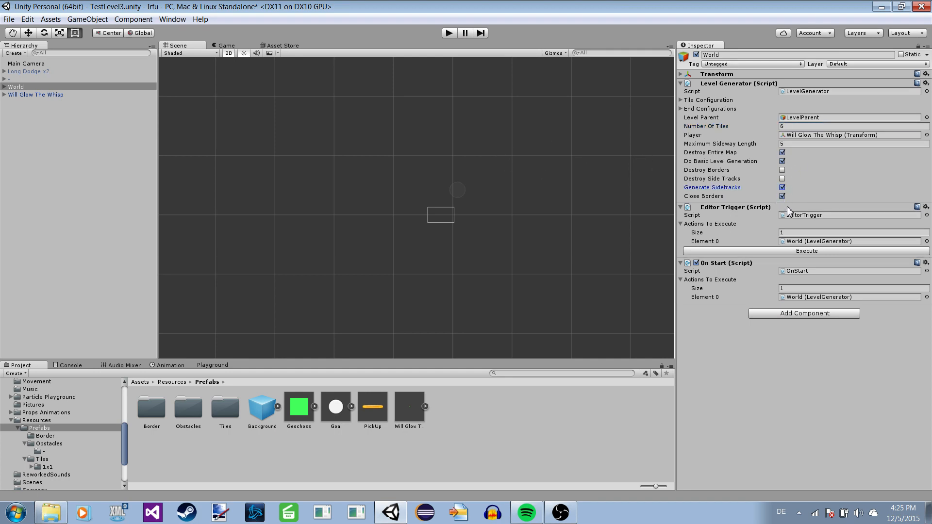
click(782, 188)
click(783, 251)
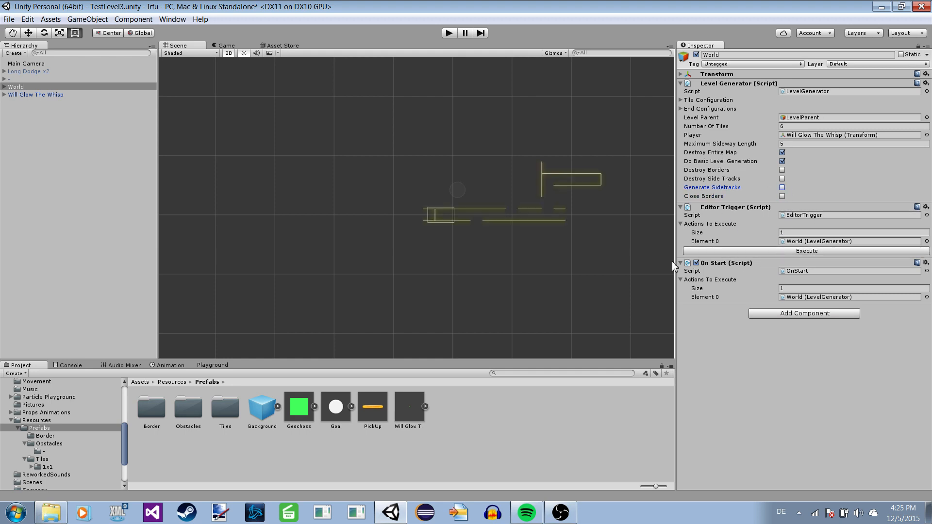
Expand World, LevelParent and the first -(Clone) tile, and select its Gerade (1) object to inspect the wall particles.
middle_drag(588, 197, 555, 195)
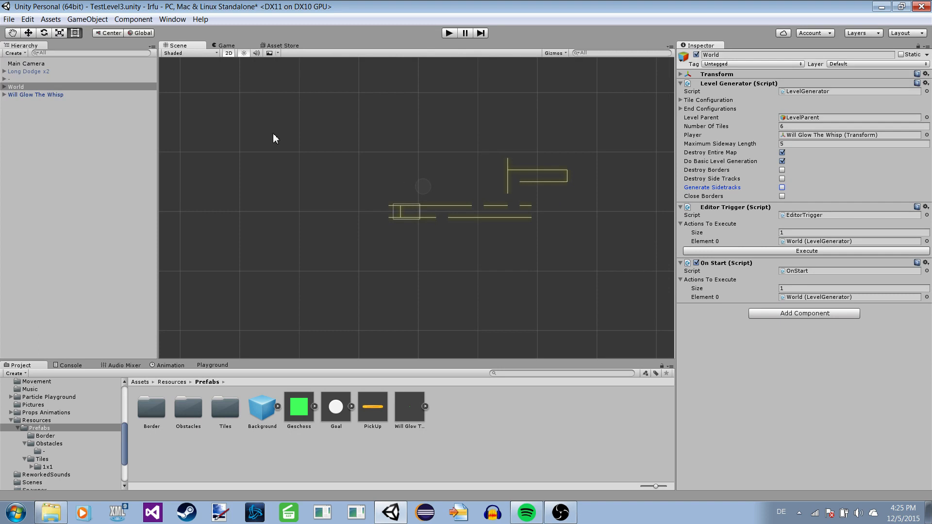
click(4, 87)
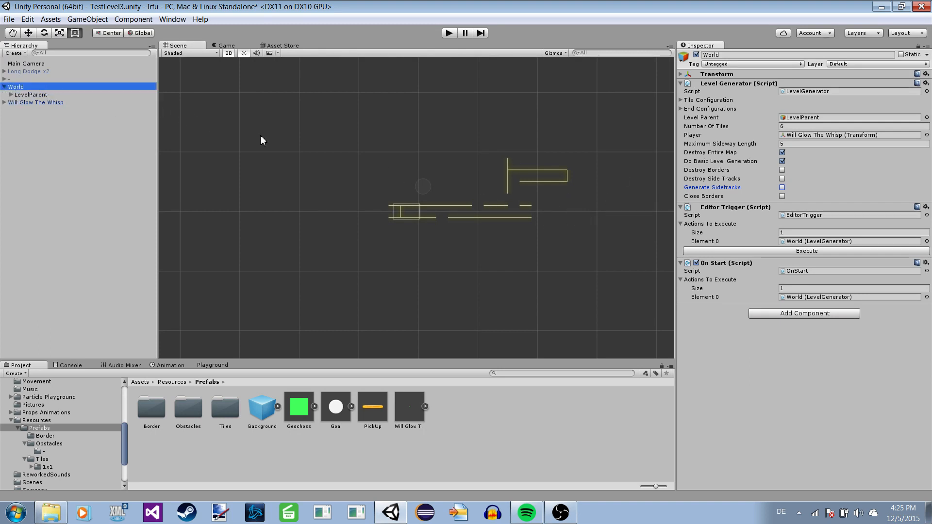
click(11, 95)
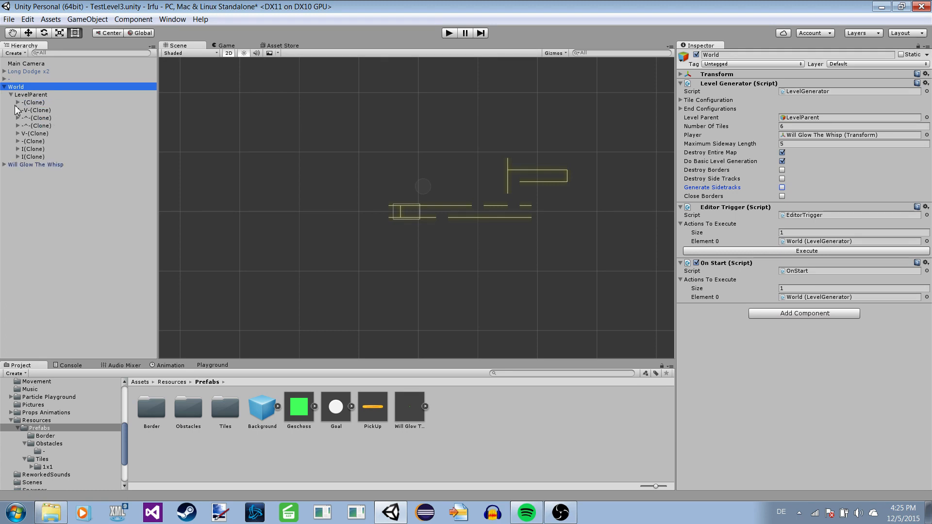
click(25, 103)
click(18, 102)
click(49, 110)
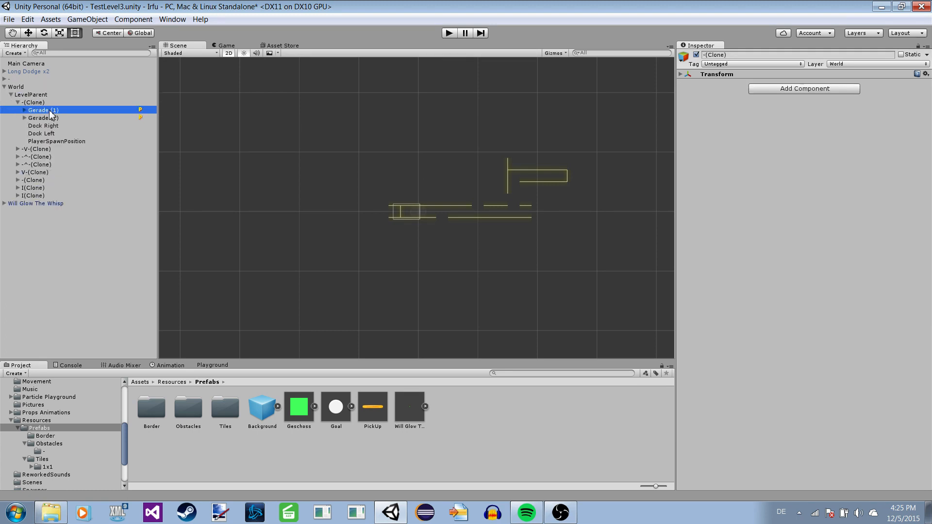
click(397, 171)
scroll(407, 159, up, 4)
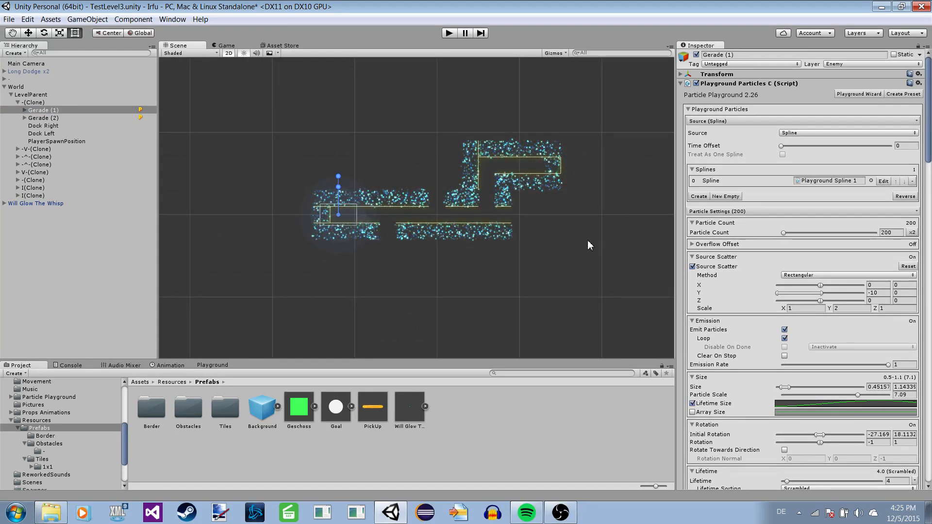
On World's Level Generator, disable Destroy Entire Map and Do Basic Level Generation, enable Generate Sidetracks, and execute it.
click(9, 88)
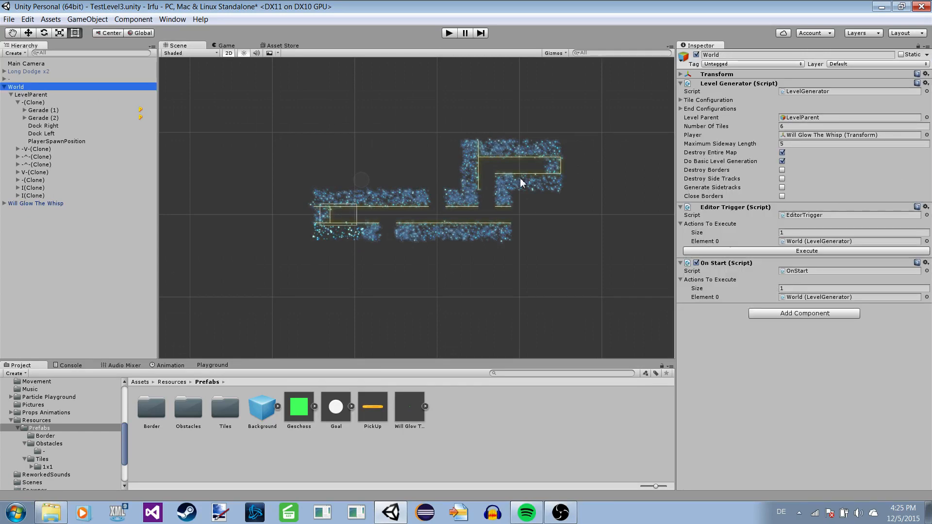
click(37, 103)
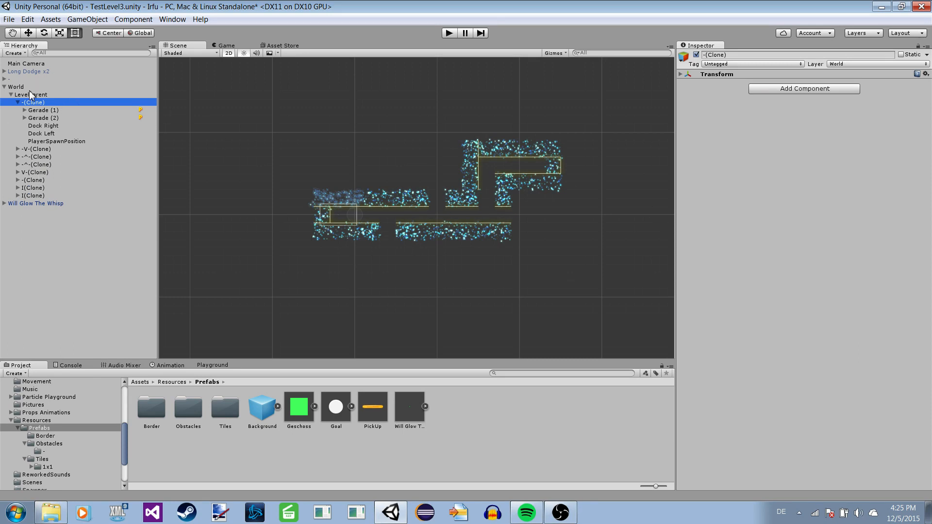
click(18, 103)
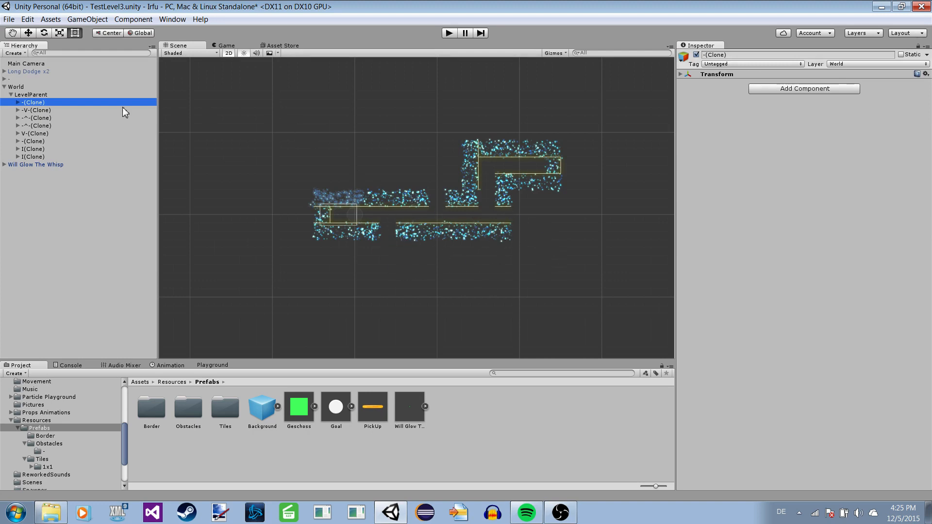
key(Up)
key(Up)
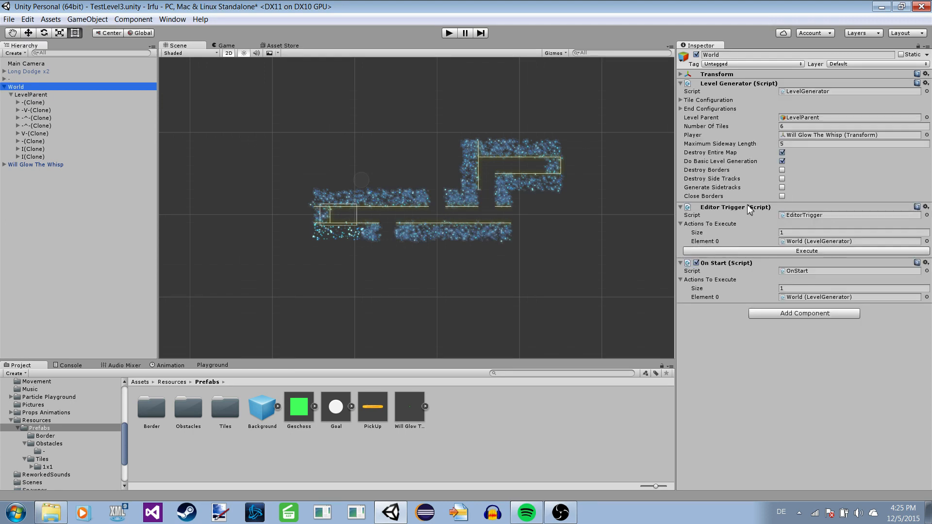
click(782, 152)
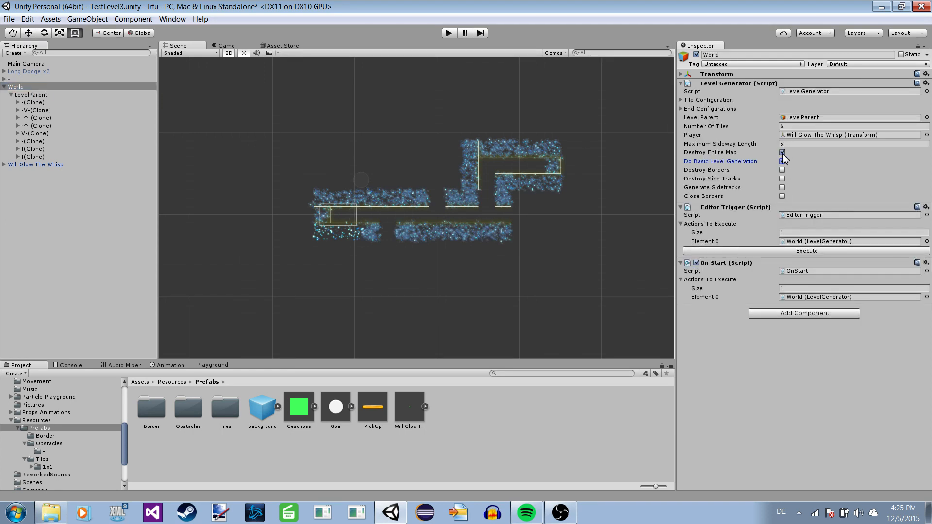
click(783, 161)
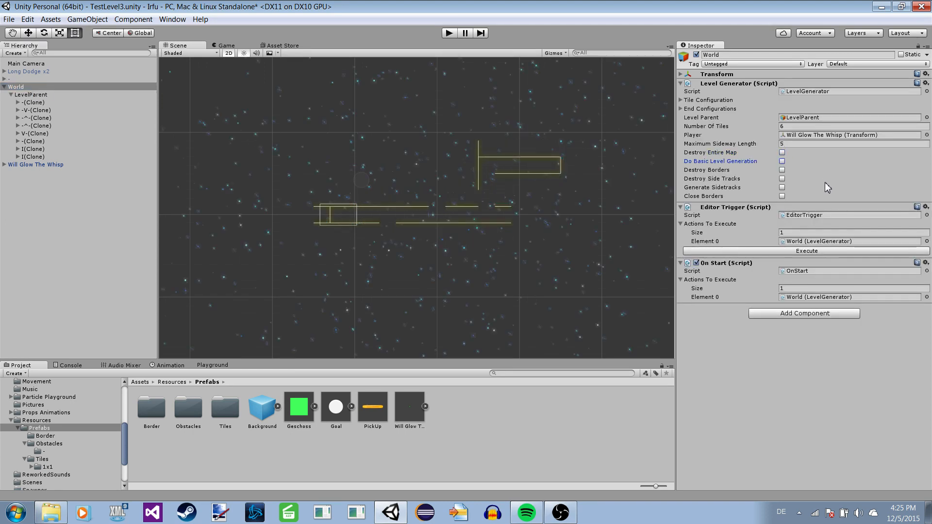
click(782, 188)
click(785, 252)
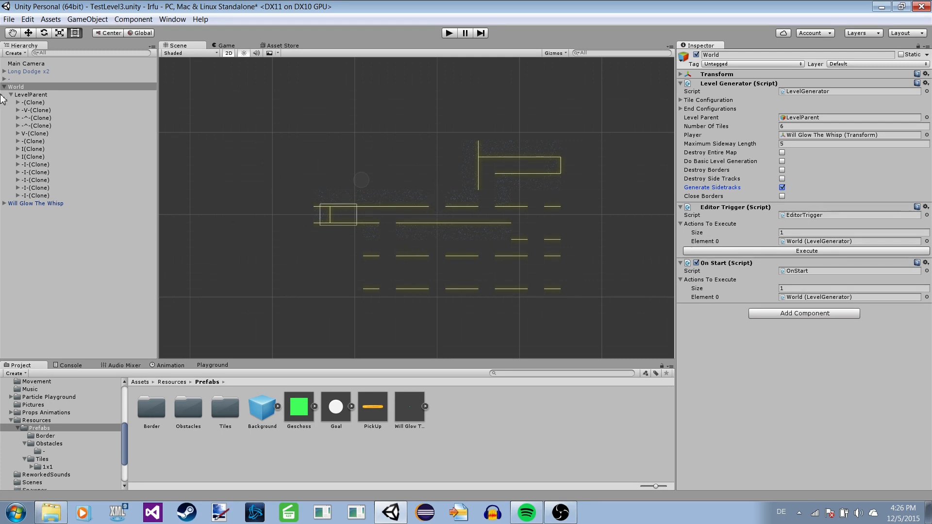
Expand the second -(Clone) tile and select its Gerade (1) object to inspect the level with its sidetracks.
click(35, 142)
click(18, 141)
click(32, 149)
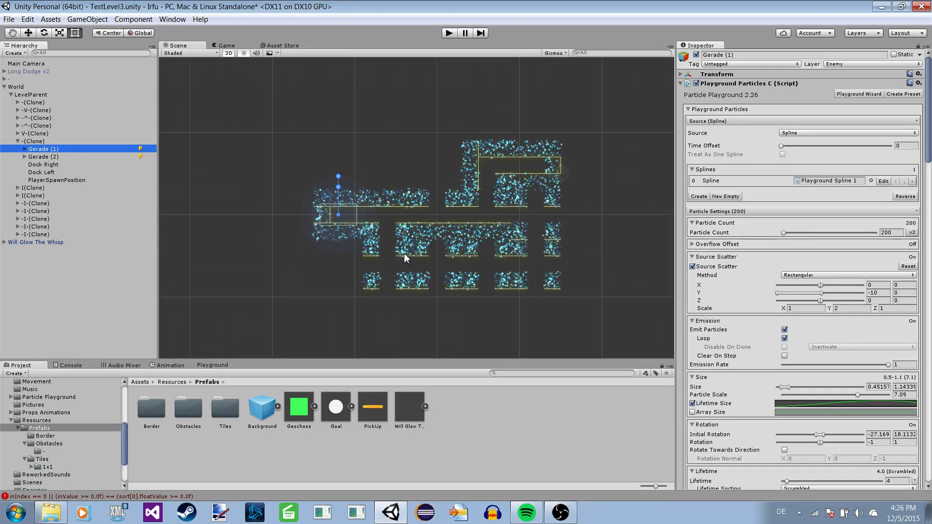
scroll(333, 279, up, 1)
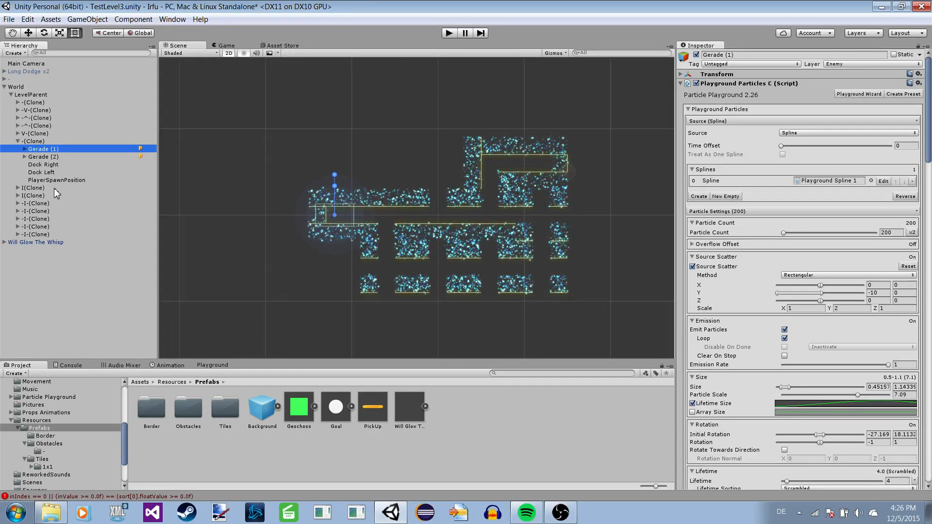
Move the second -I-(Clone) tile out of the sidetrack grid to an empty area below the level's start.
click(92, 211)
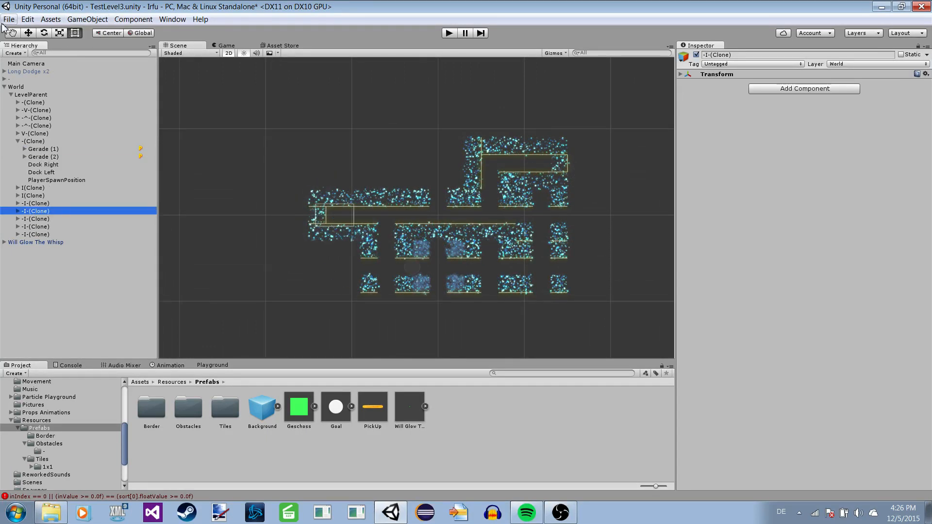
click(29, 33)
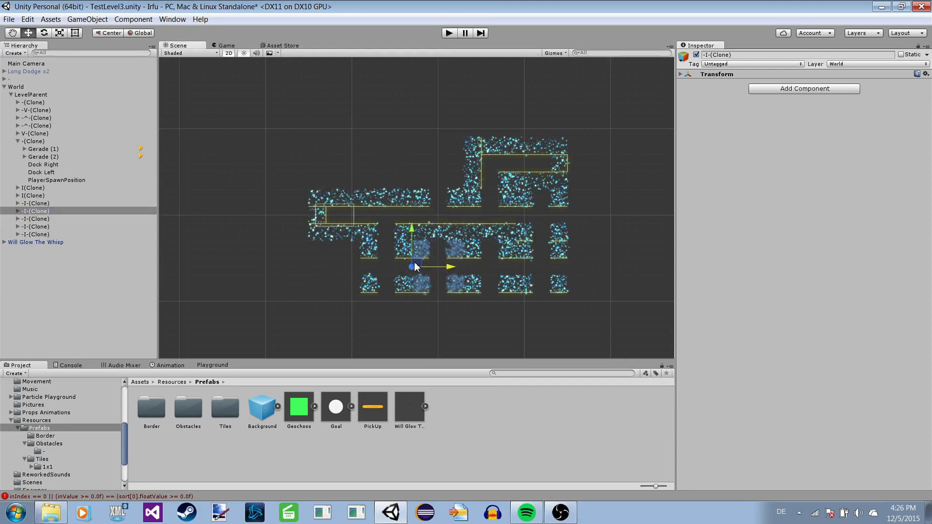
mouse_move(417, 262)
mouse_down()
mouse_move(285, 260)
mouse_move(281, 289)
mouse_up()
drag(287, 257, 276, 268)
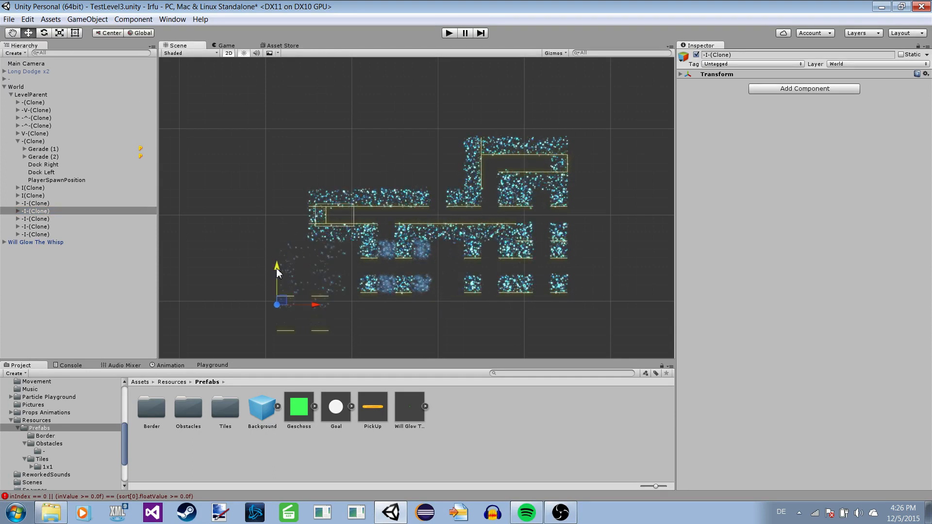
Expand the moved -I-(Clone) tile and select its Gerade (1) object to examine the crossing tile's particles.
click(14, 212)
click(17, 211)
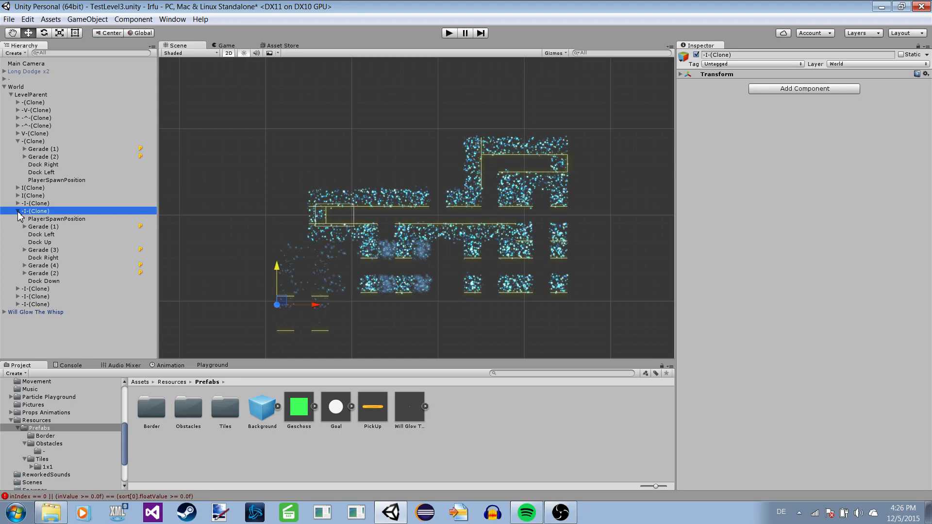
click(42, 226)
middle_drag(324, 281, 338, 204)
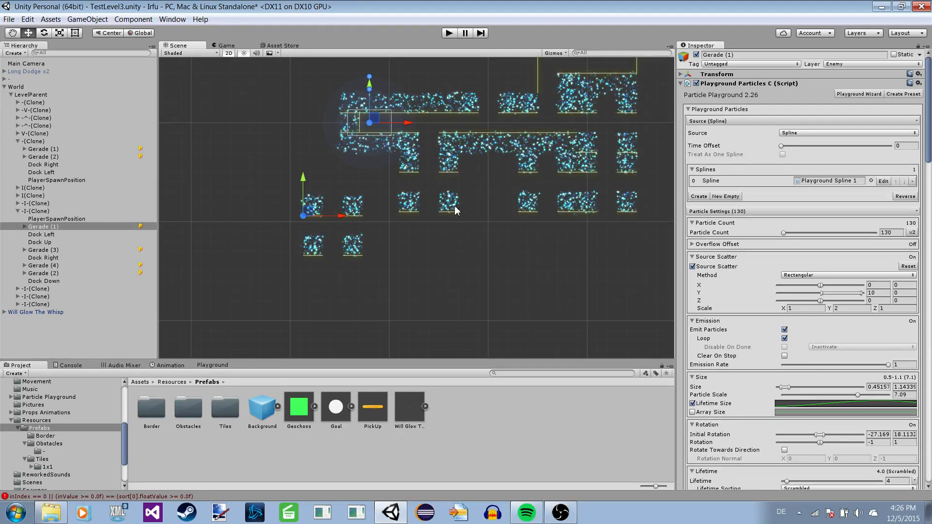
Enable Destroy Entire Map, Do Basic Level Generation and Close Borders on World's Level Generator, and execute a full regeneration.
click(17, 88)
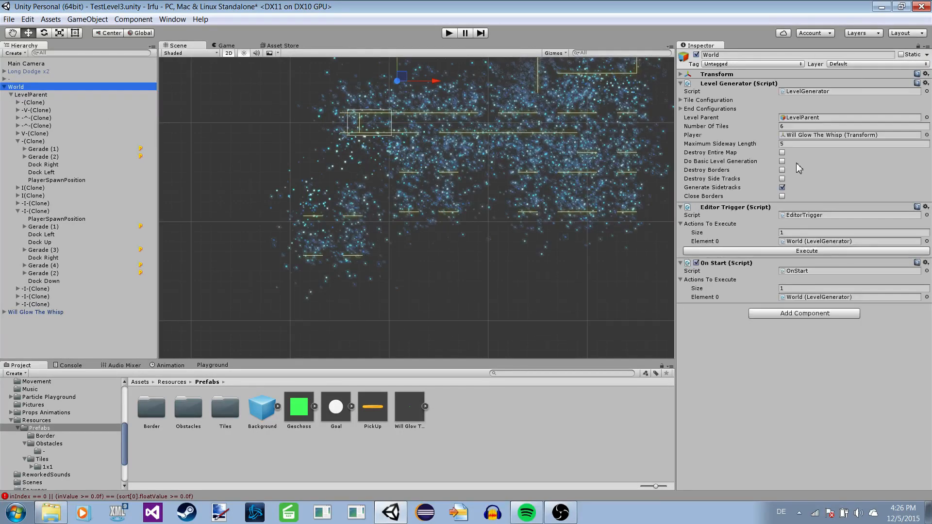
click(782, 153)
click(782, 161)
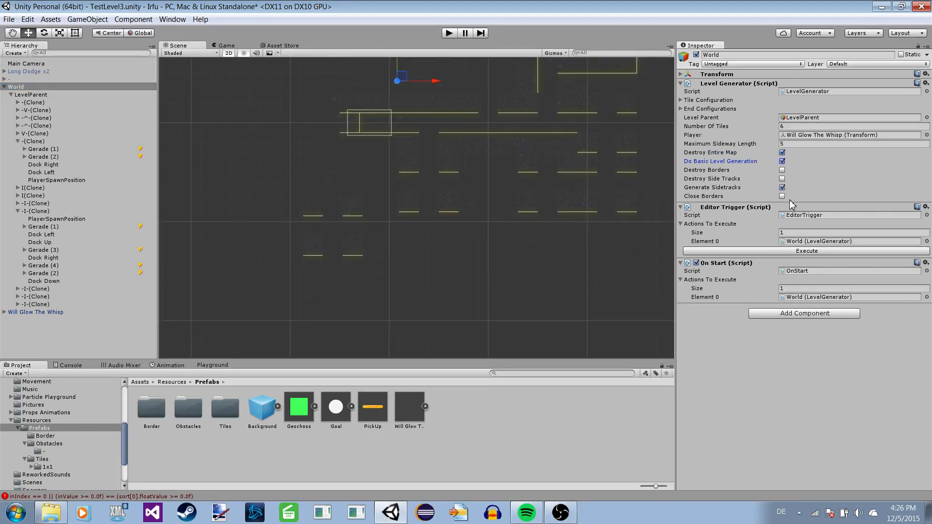
click(783, 197)
click(787, 250)
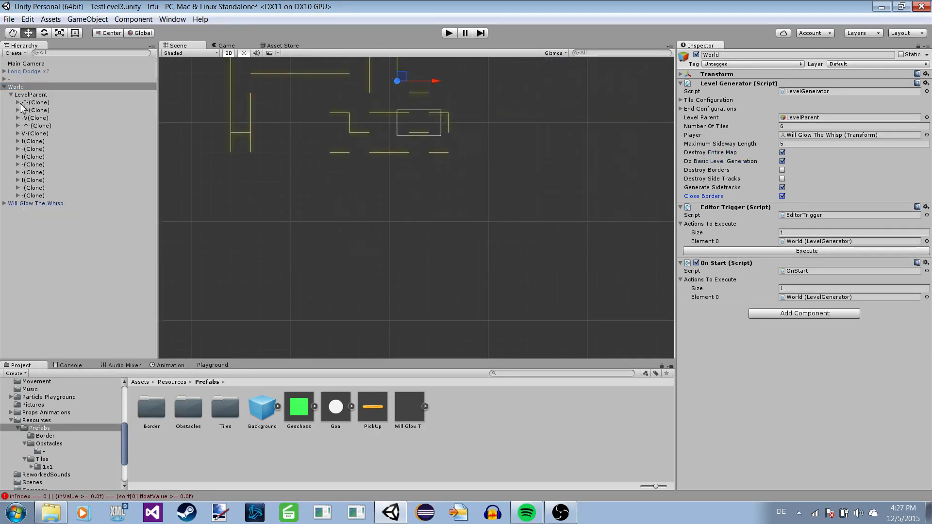
Expand the first -I-(Clone) tile and frame its Gerade (1) object to inspect the level with closed borders.
click(18, 102)
click(39, 118)
key(f)
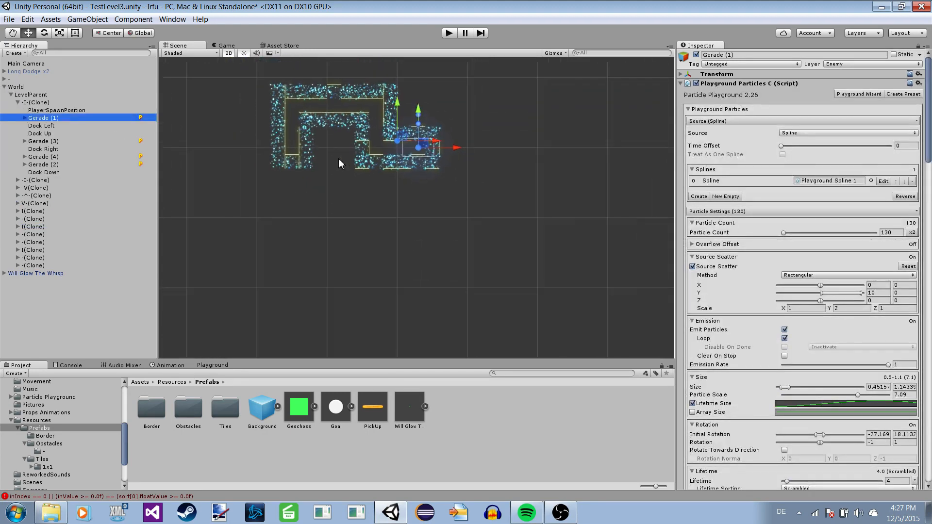
Regenerate the whole level from the World object with its current generator settings.
click(16, 86)
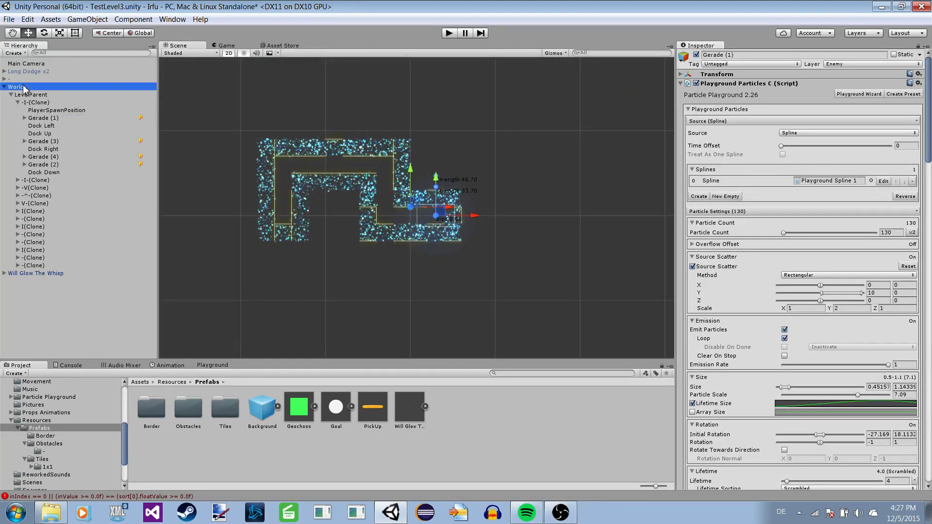
click(857, 251)
scroll(505, 265, down, 3)
middle_drag(333, 240, 348, 140)
Select Gerade (1) in the first I(Clone) tile and examine the layout and wall particles of the regenerated level.
click(19, 102)
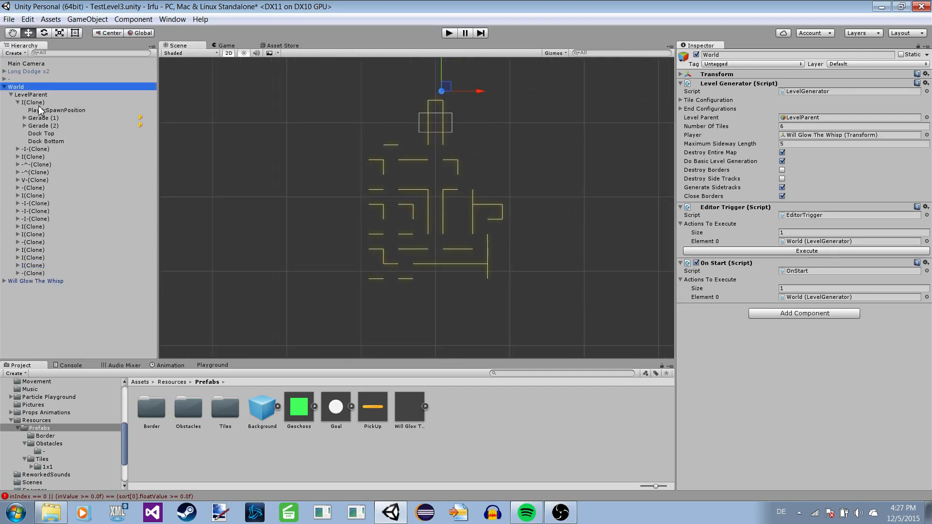
click(37, 104)
click(41, 118)
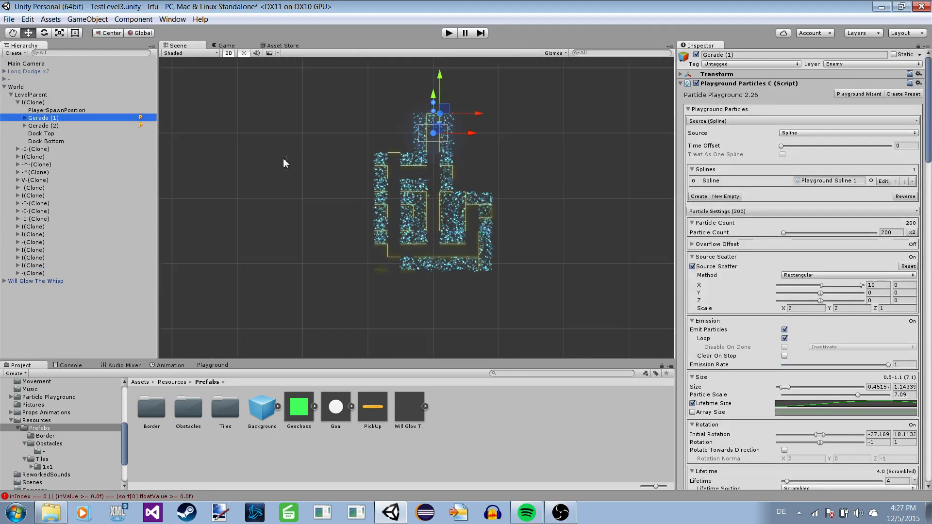
scroll(325, 158, up, 2)
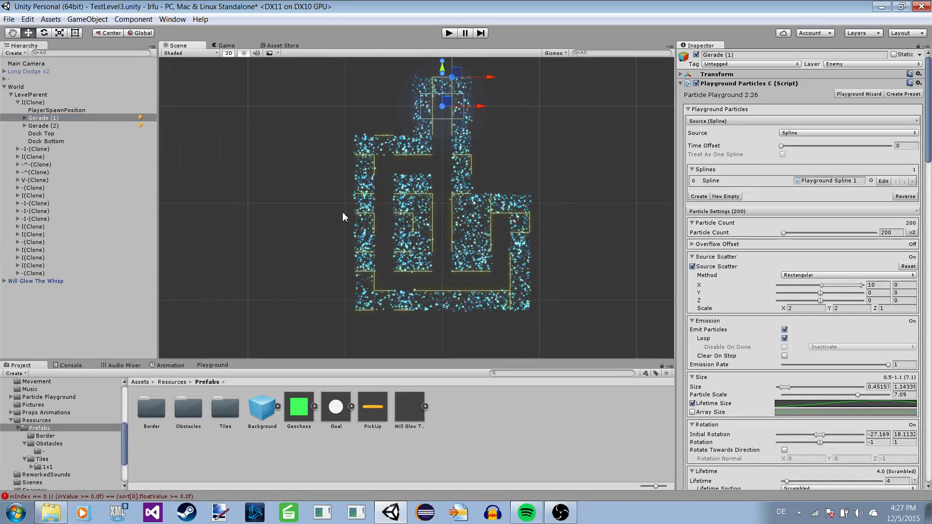
middle_drag(329, 129, 333, 158)
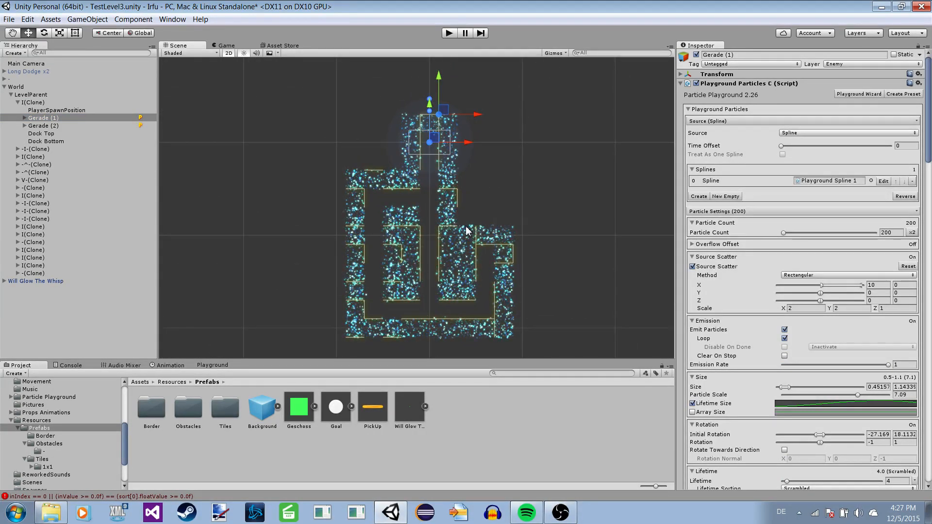
click(338, 114)
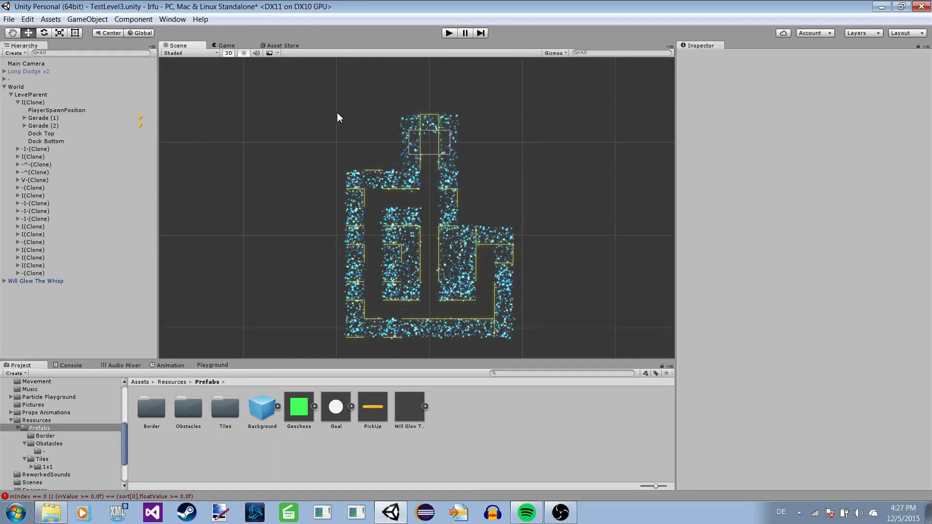
middle_drag(356, 177, 350, 158)
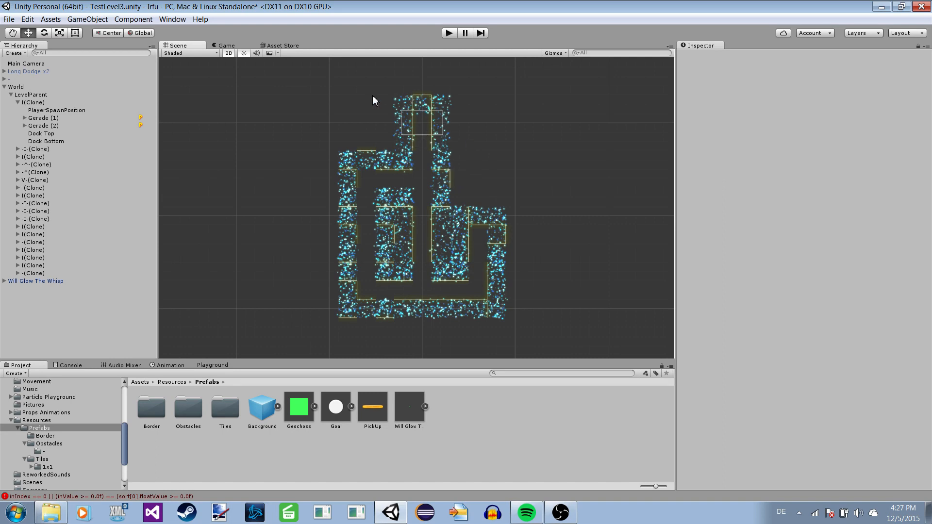
Set World's Level Generator to 13 for Number Of Tiles and 8 for Maximum Sideway Length, and execute the generation.
click(35, 88)
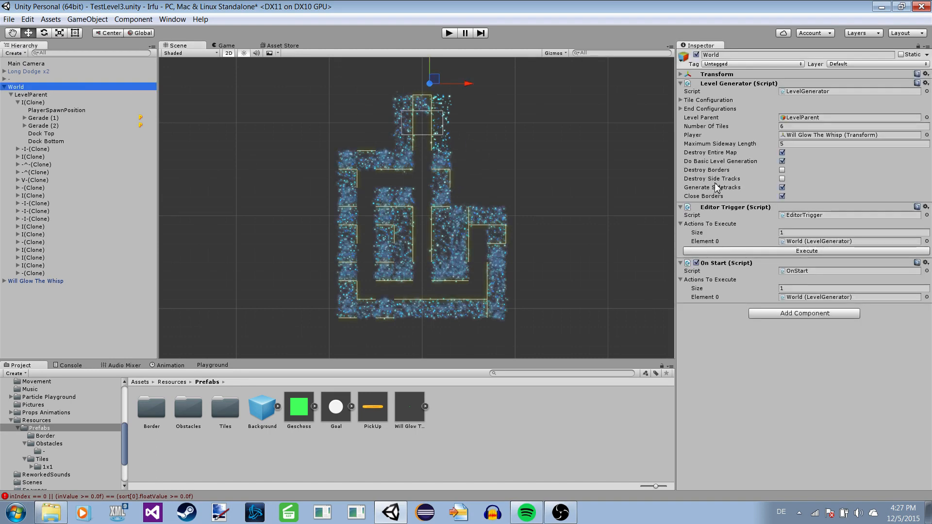
click(799, 127)
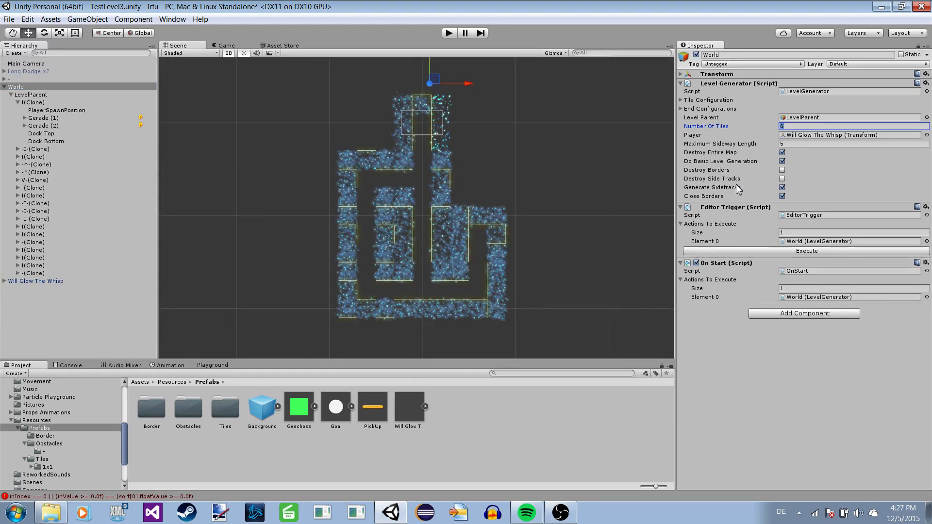
text(13)
click(802, 145)
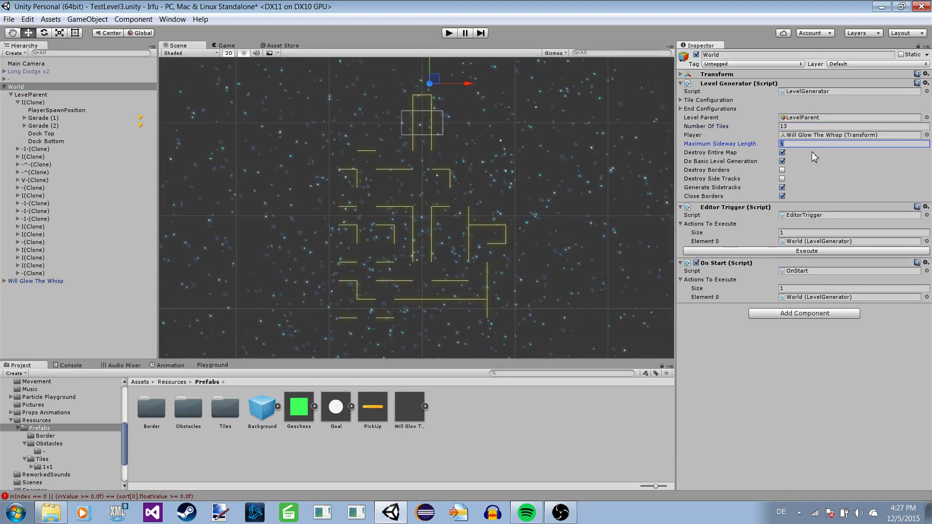
text(8)
click(802, 251)
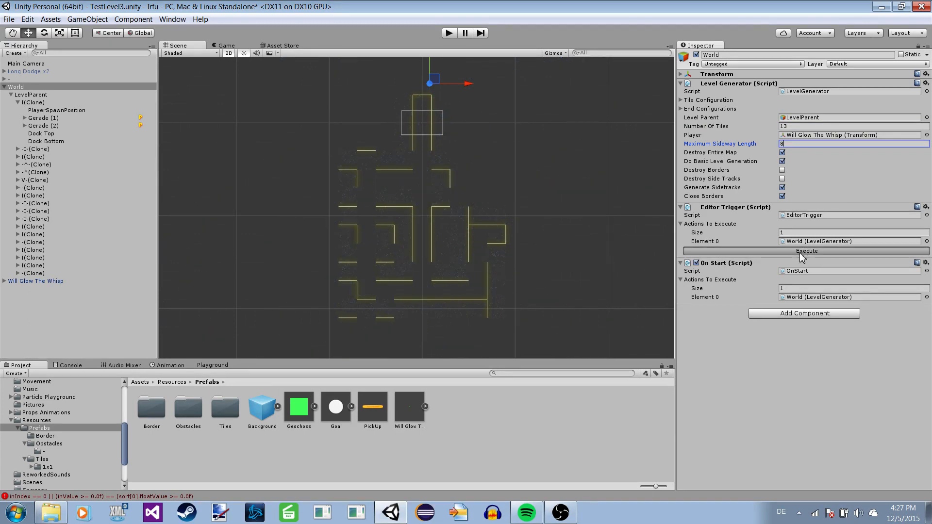
Expand the -V(Clone) tile and select its Gerade (2) object to examine the larger level's layout and wall particles.
click(22, 95)
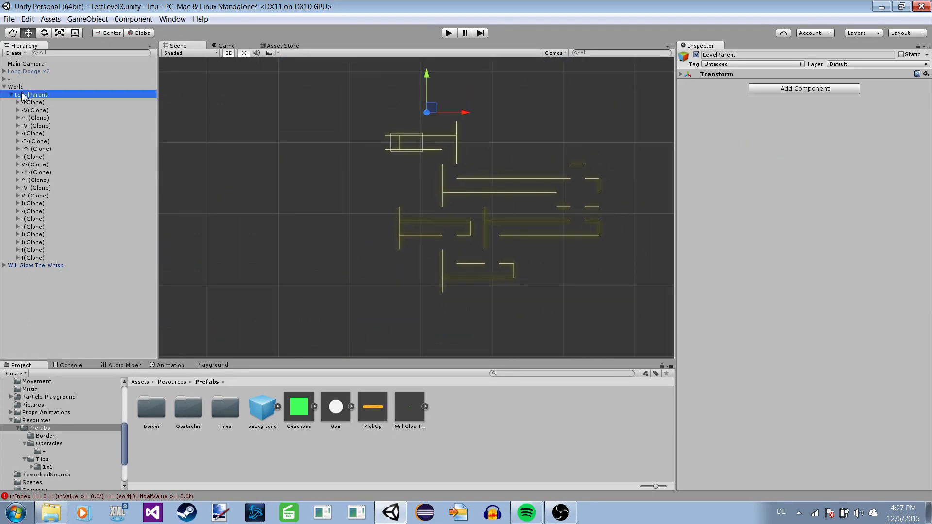
click(19, 110)
click(38, 119)
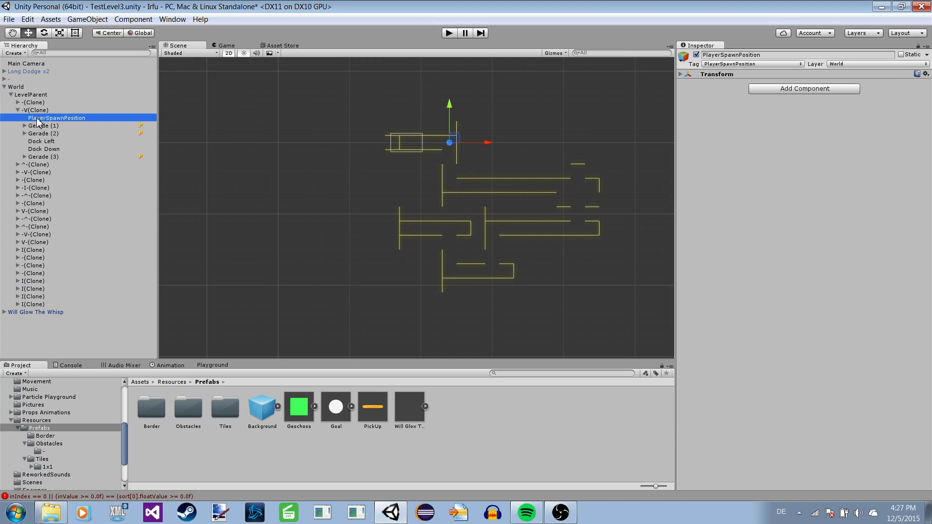
click(42, 134)
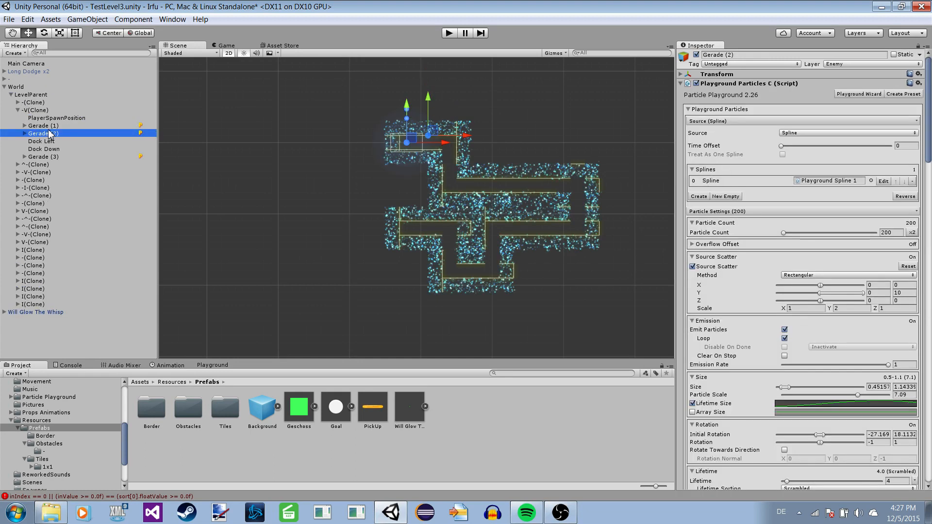
scroll(287, 155, up, 1)
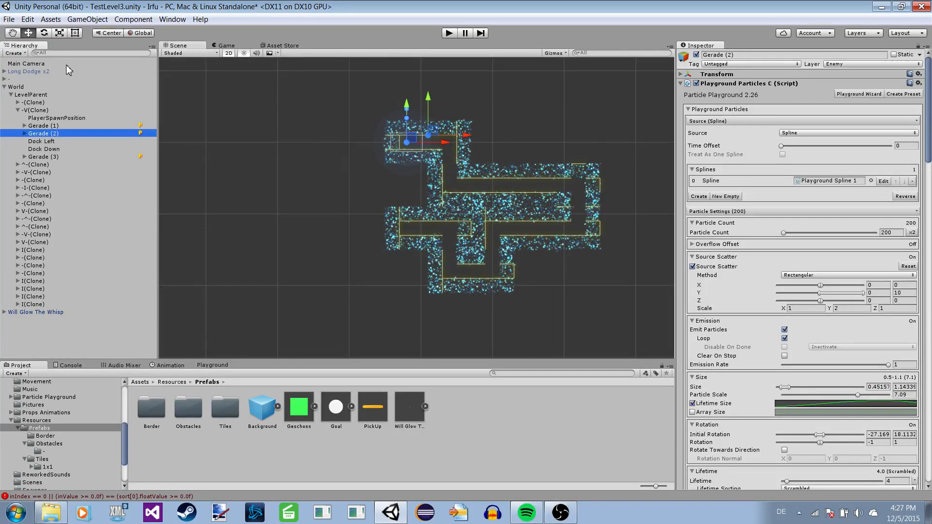
Disable Generate Sidetracks and Close Borders on World's Level Generator, leaving both Destroy Borders and Destroy Side Tracks off, and regenerate the level.
click(24, 88)
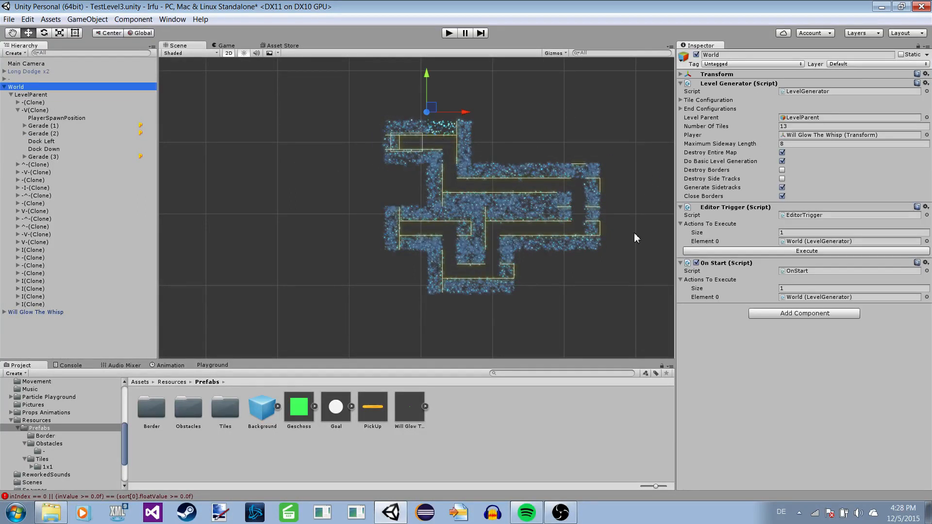
click(782, 178)
click(782, 170)
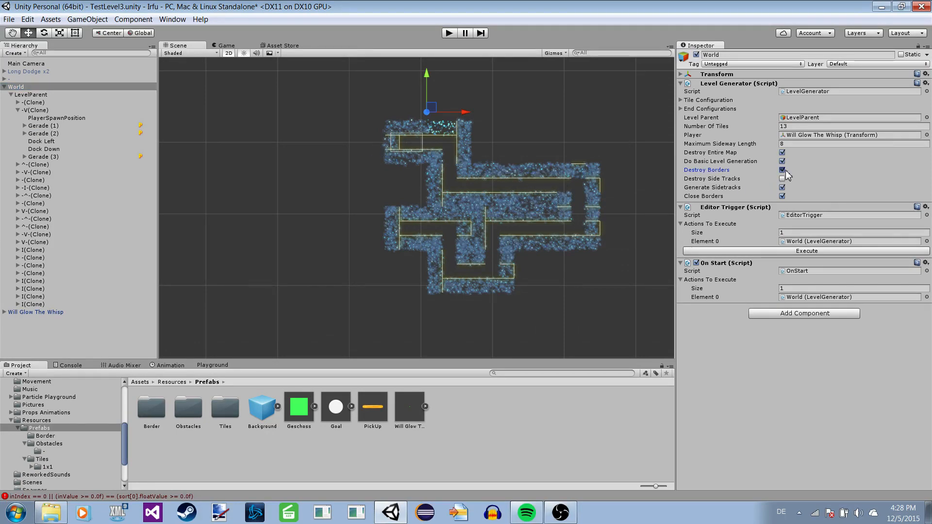
click(782, 187)
click(782, 197)
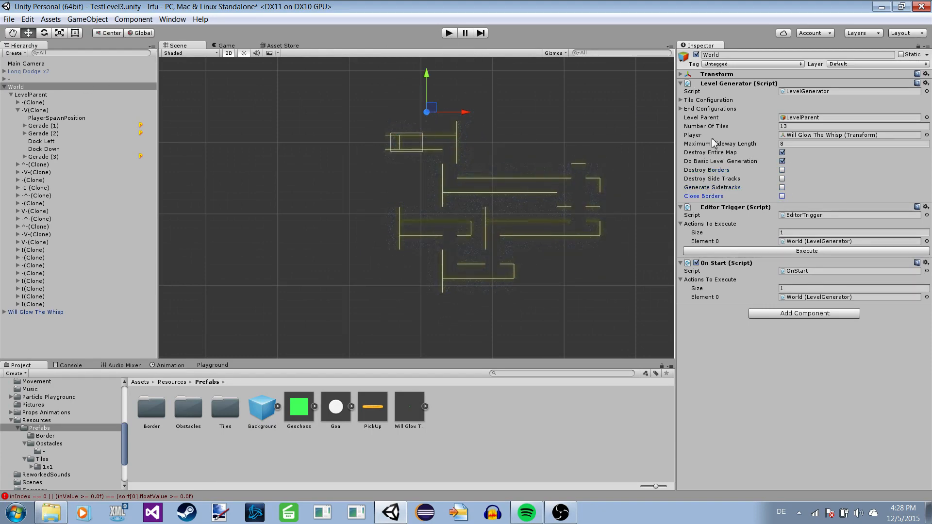
click(795, 251)
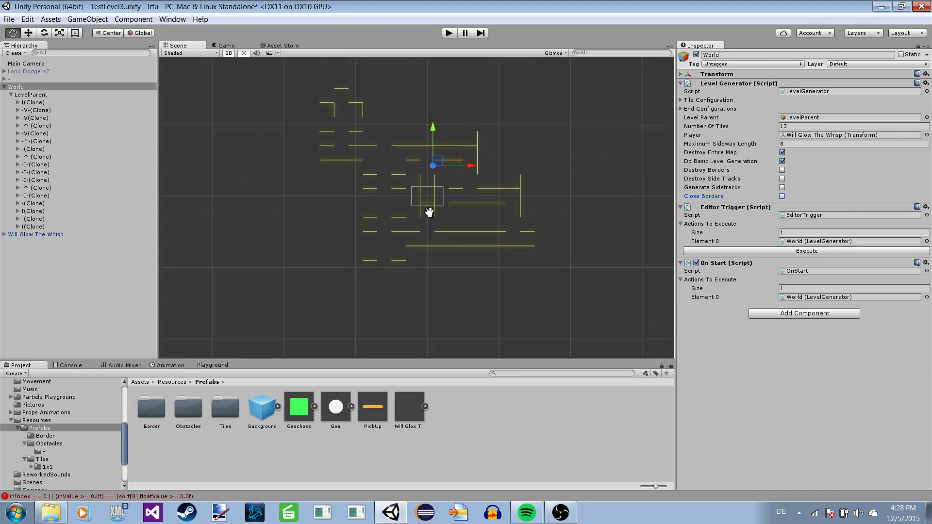
Set Number Of Tiles to 4 on World's Level Generator and execute the basic generation.
click(804, 126)
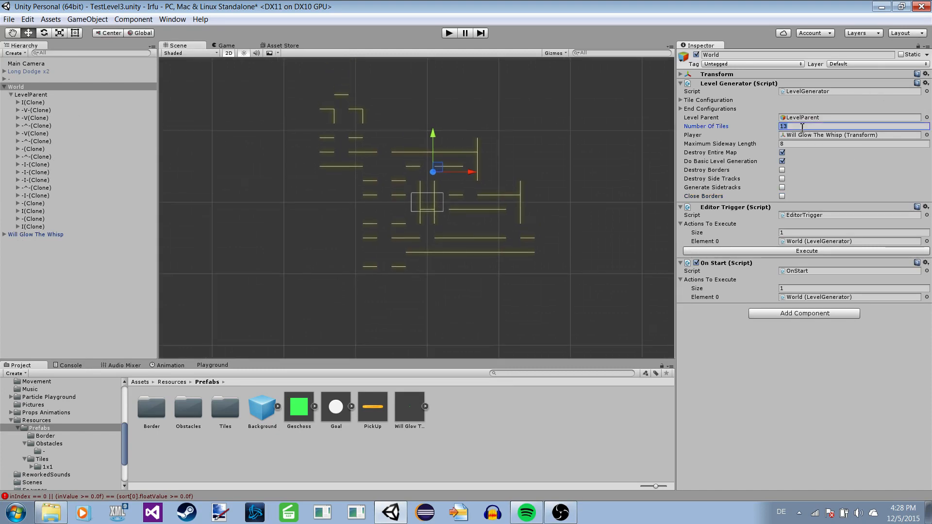
text(4)
click(807, 251)
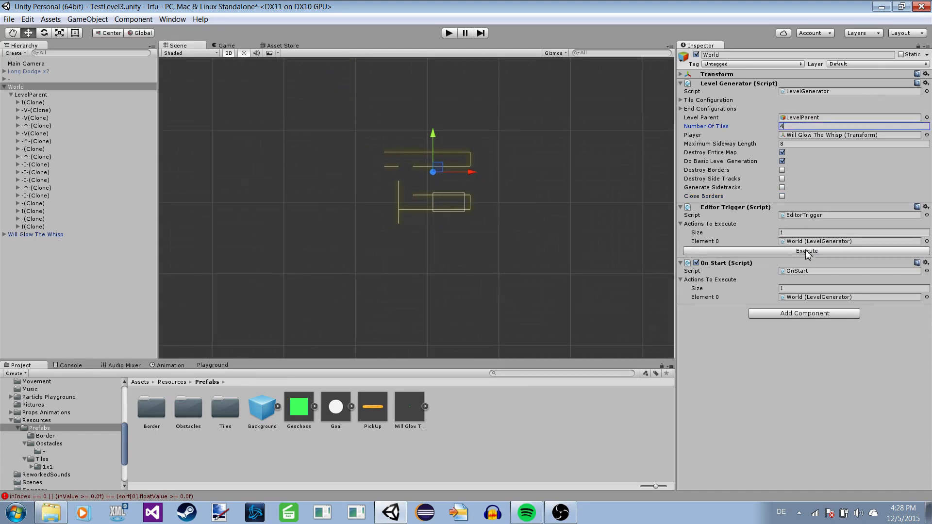
Expand the first -V-(Clone) tile and select its Gerade (1) object to examine the small basic level up close.
click(29, 103)
click(18, 102)
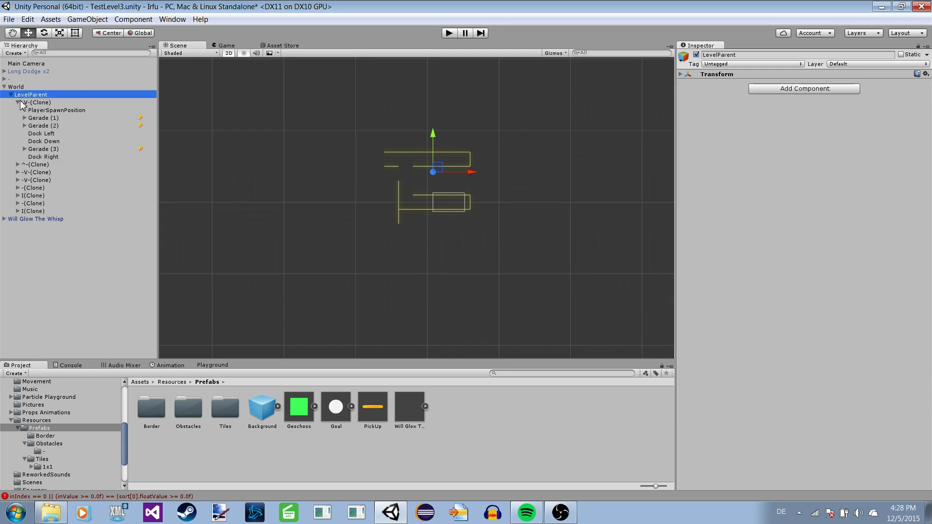
click(32, 111)
click(40, 118)
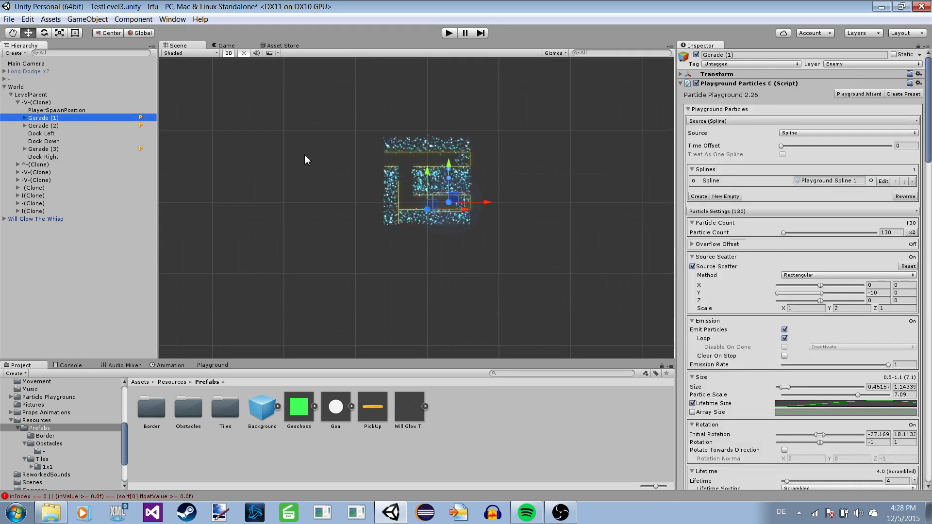
scroll(504, 146, up, 1)
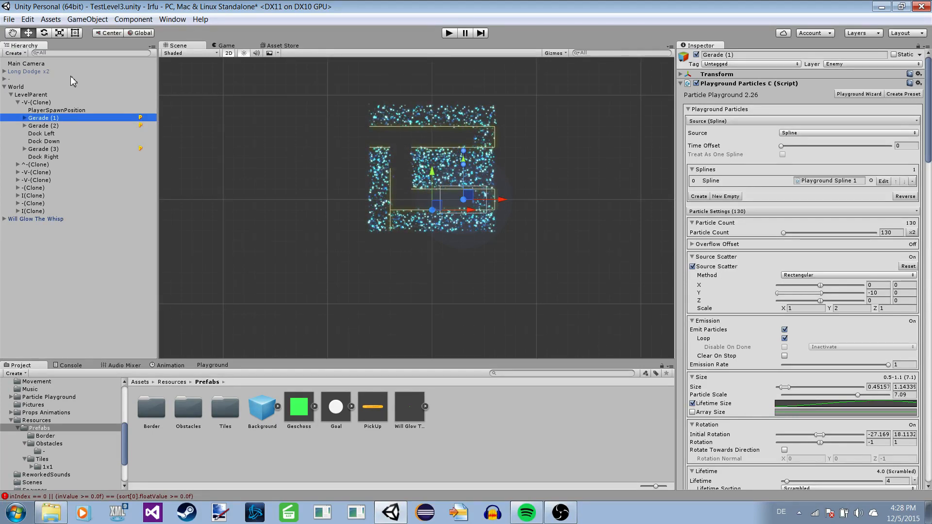
Enable Destroy Borders on World's Level Generator, disable Do Basic Level Generation and Destroy Entire Map, and execute it.
click(51, 87)
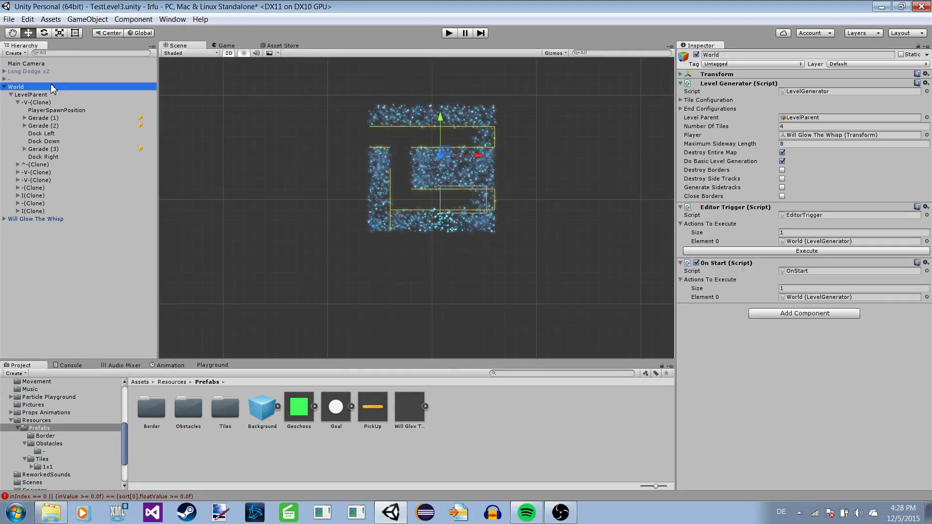
click(782, 170)
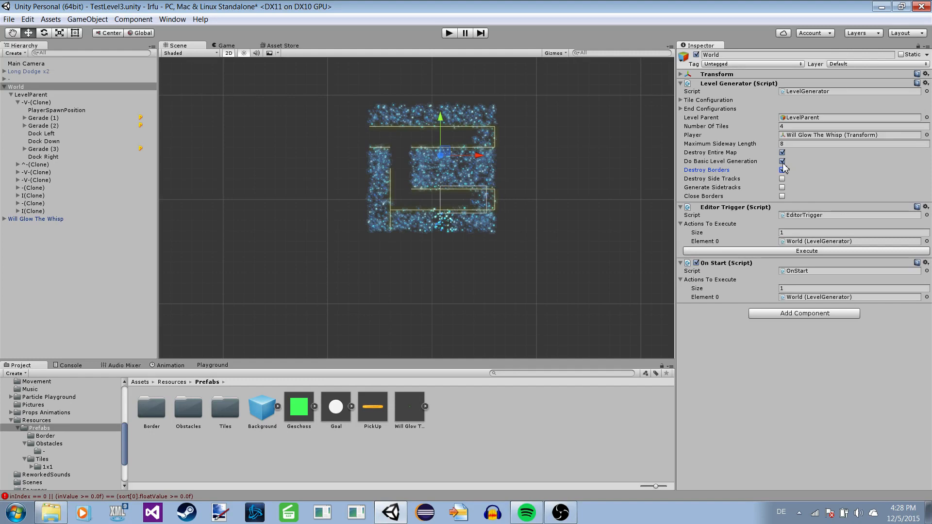
click(782, 161)
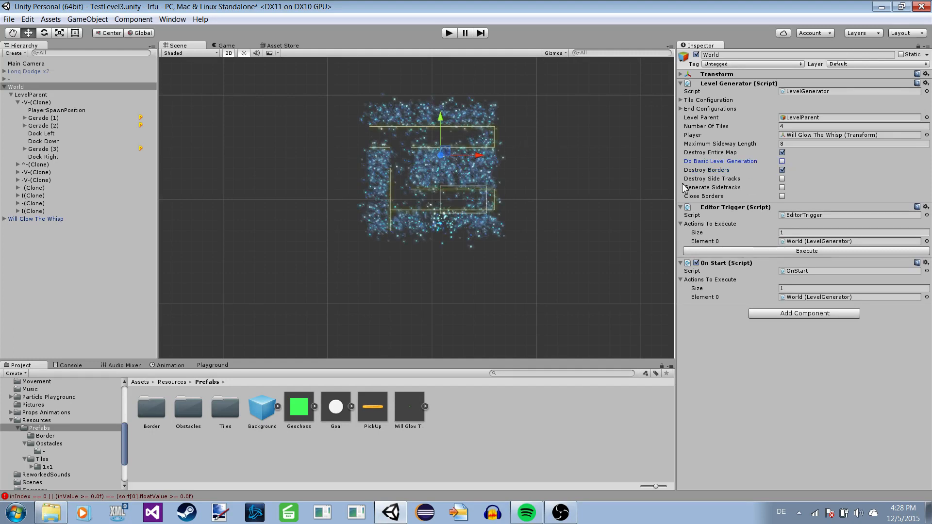
click(782, 153)
click(782, 251)
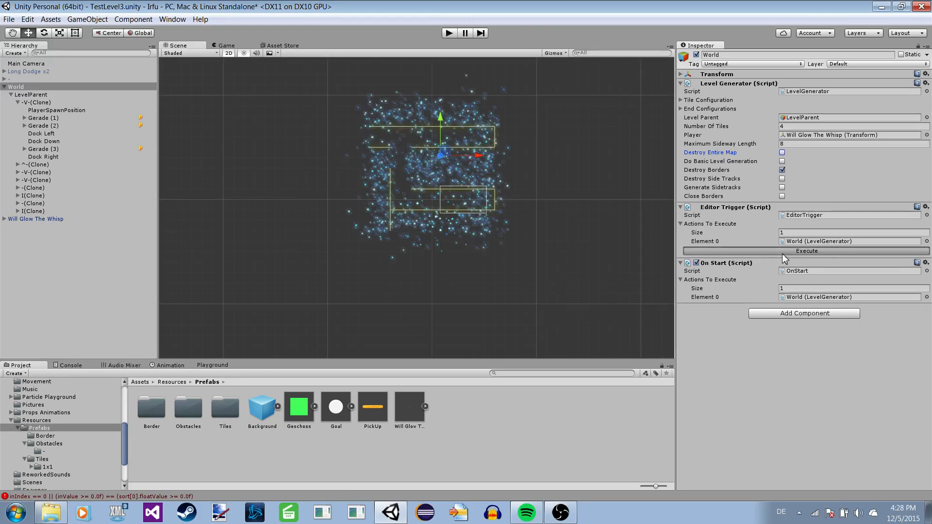
Select Gerade (1) in the first -V-(Clone) tile to inspect the openings of the level without its borders.
click(36, 102)
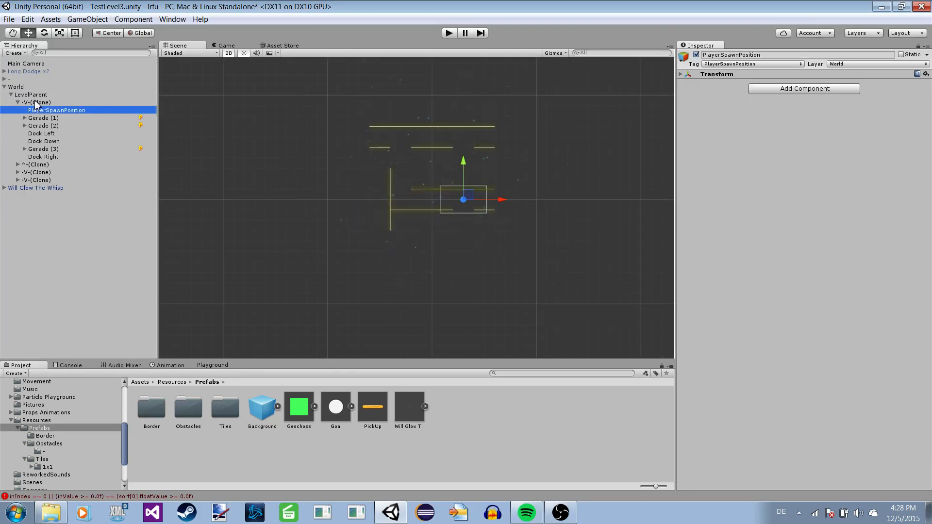
click(44, 119)
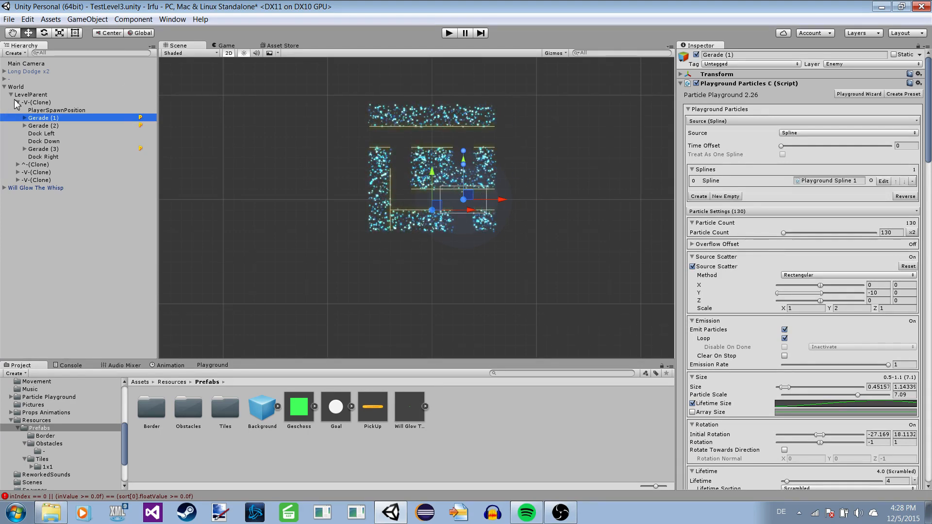
click(29, 87)
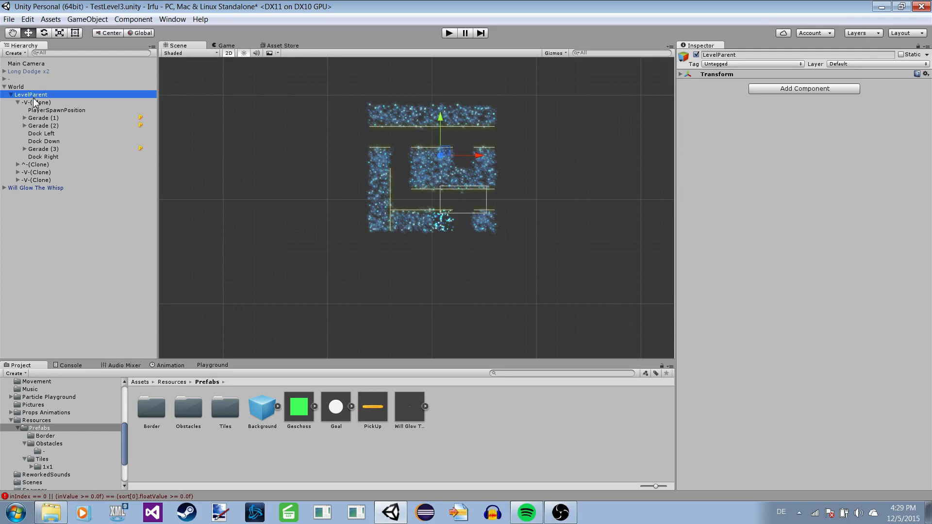
Disable Destroy Borders on World's Level Generator, enable Destroy Side Tracks and Close Borders, and execute it.
click(19, 87)
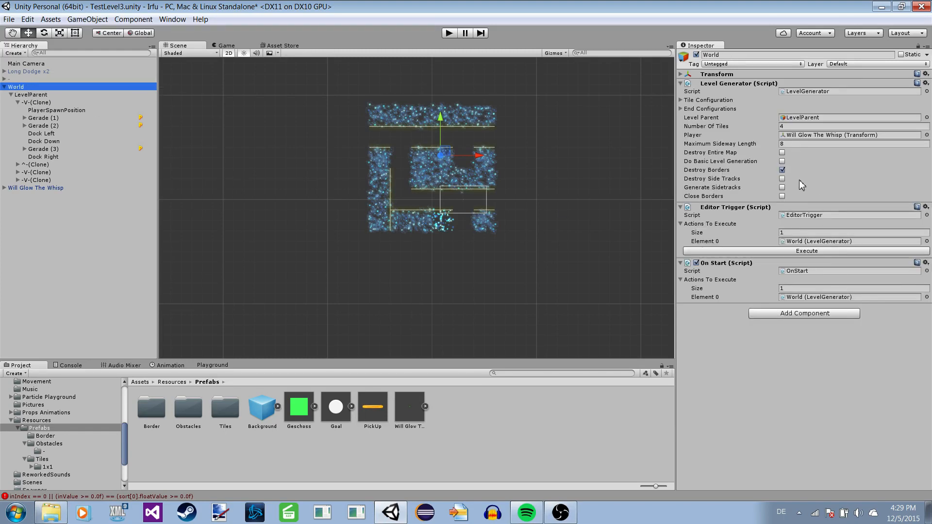
click(782, 170)
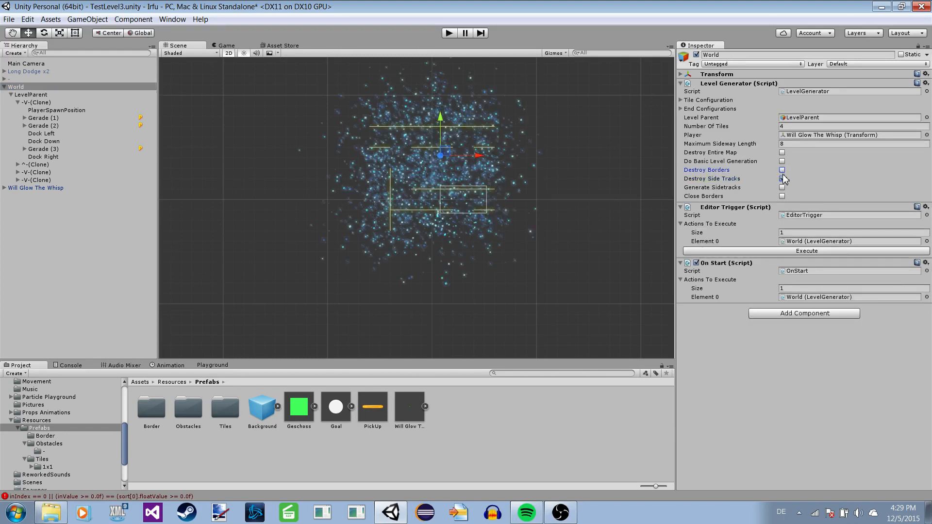
click(782, 196)
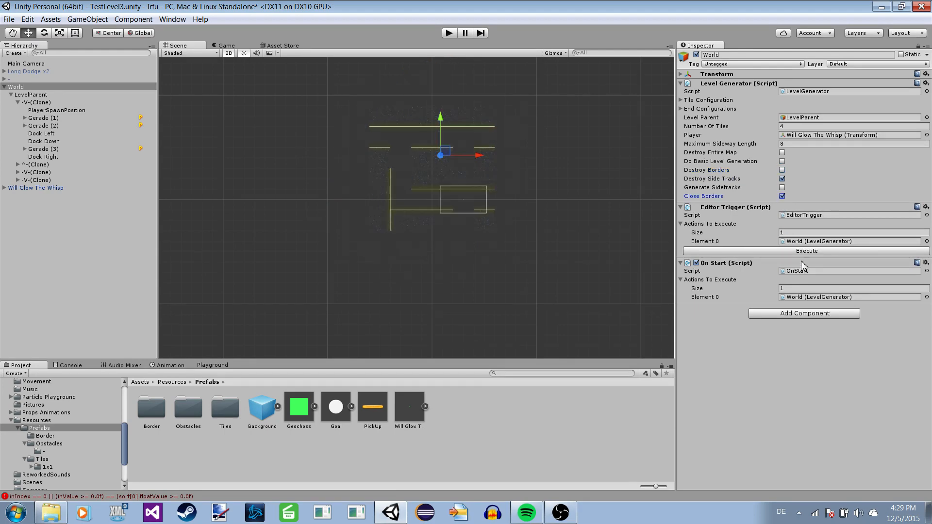
click(790, 251)
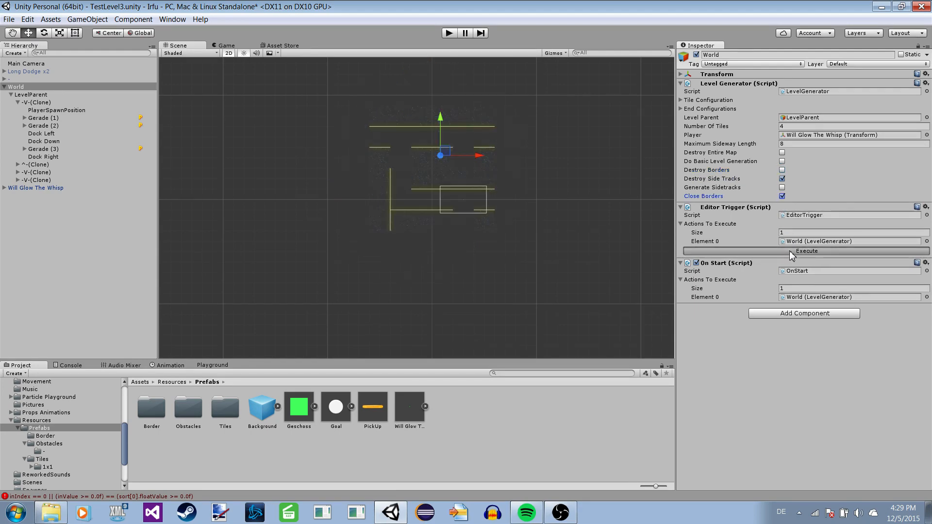
Select Gerade (1) in the first -V-(Clone) tile and examine the closed path ends and wall particles.
click(43, 119)
scroll(370, 188, up, 2)
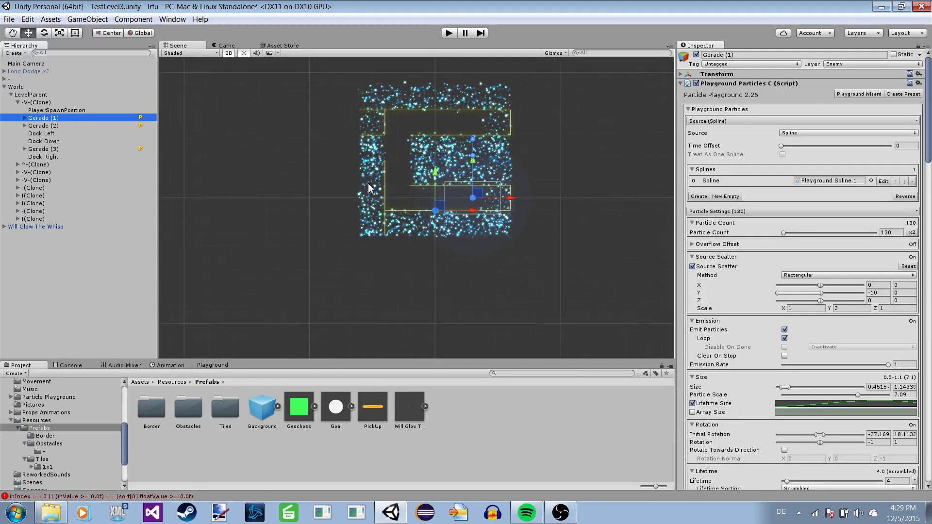
scroll(364, 218, up, 1)
scroll(341, 201, up, 1)
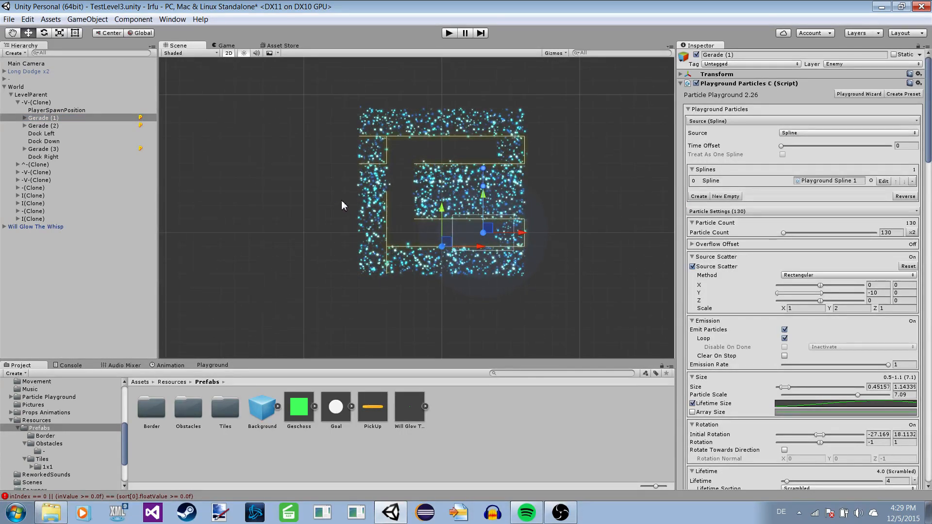
scroll(345, 200, down, 1)
Execute World's Level Generator with Destroy Borders enabled and Destroy Side Tracks and Close Borders disabled, and switch Destroy Borders off.
click(54, 89)
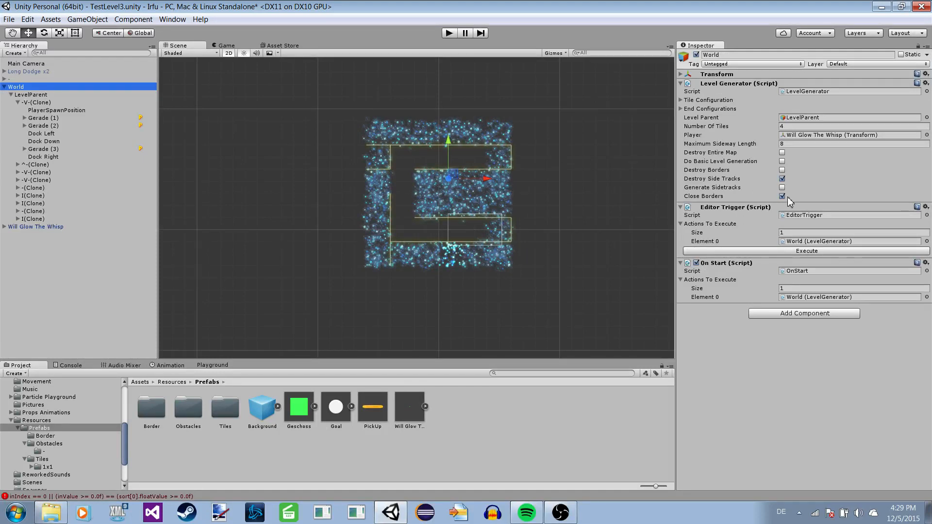
click(782, 170)
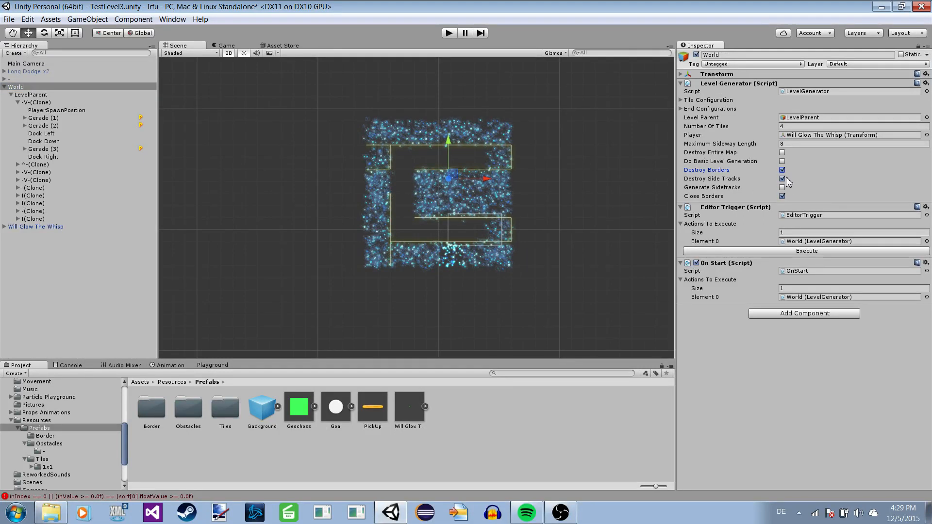
click(782, 178)
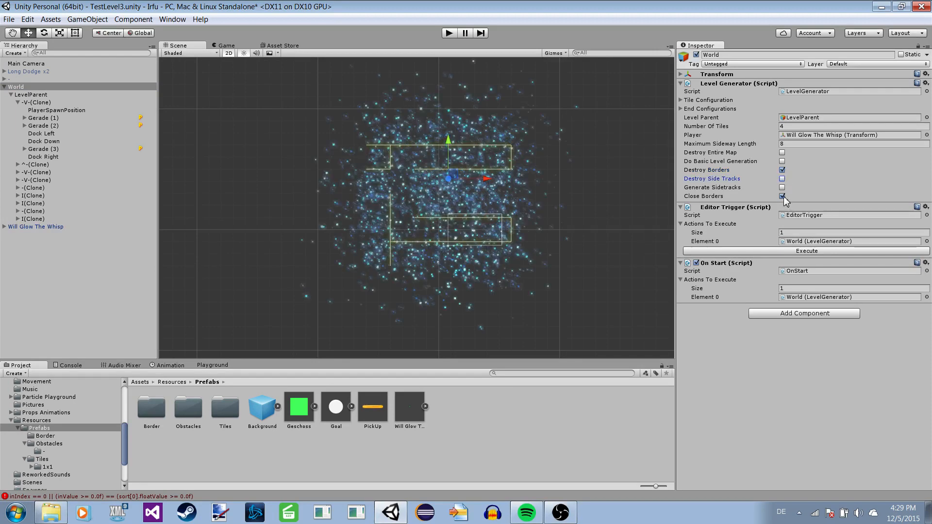
click(782, 196)
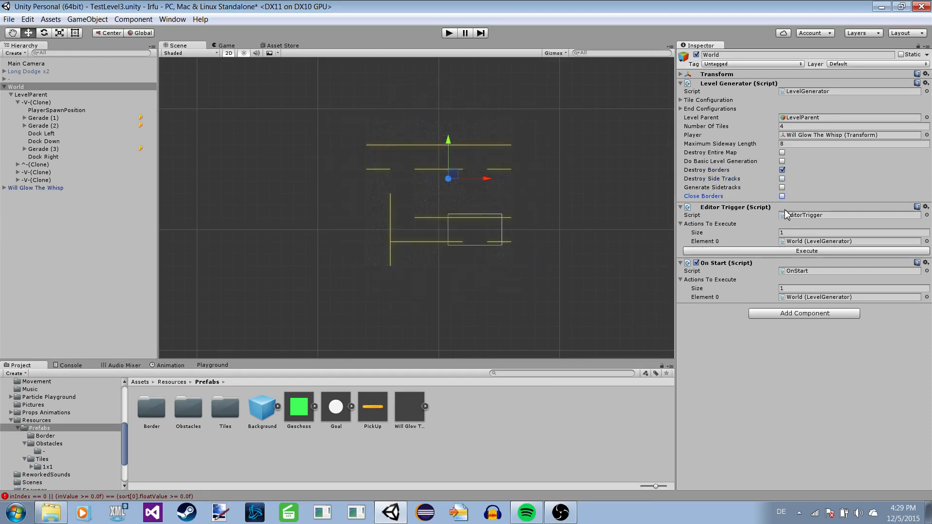
click(783, 170)
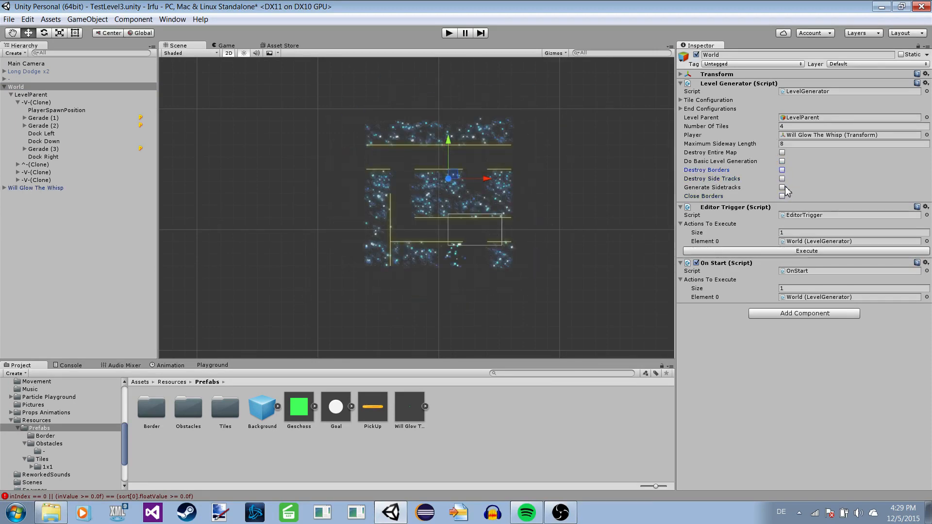
Execute World's Level Generator with Generate Sidetracks and Close Borders enabled, and select Gerade (2) in the first -V-(Clone) tile to preview the walls.
click(782, 188)
click(782, 196)
click(774, 252)
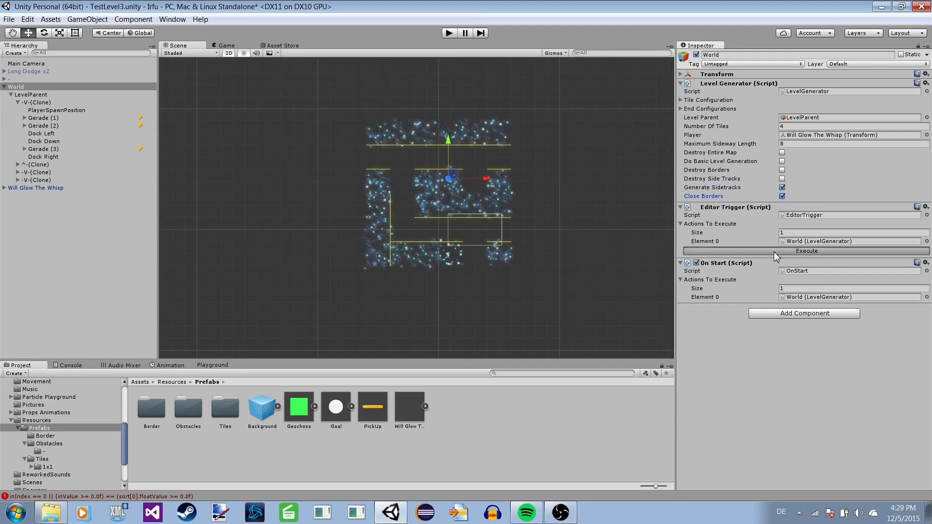
click(37, 103)
click(53, 125)
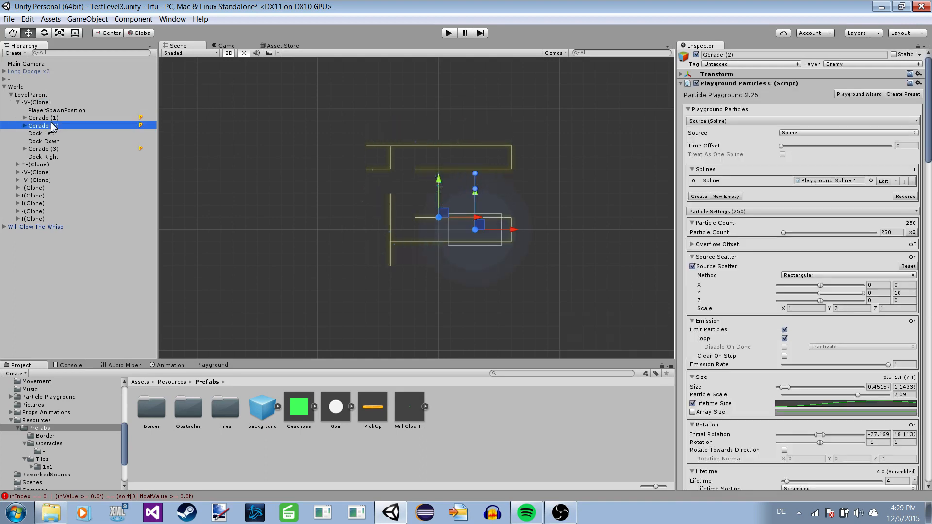
Enable Do Basic Level Generation and Destroy Entire Map on World's Level Generator and execute it to rebuild the whole level.
click(16, 86)
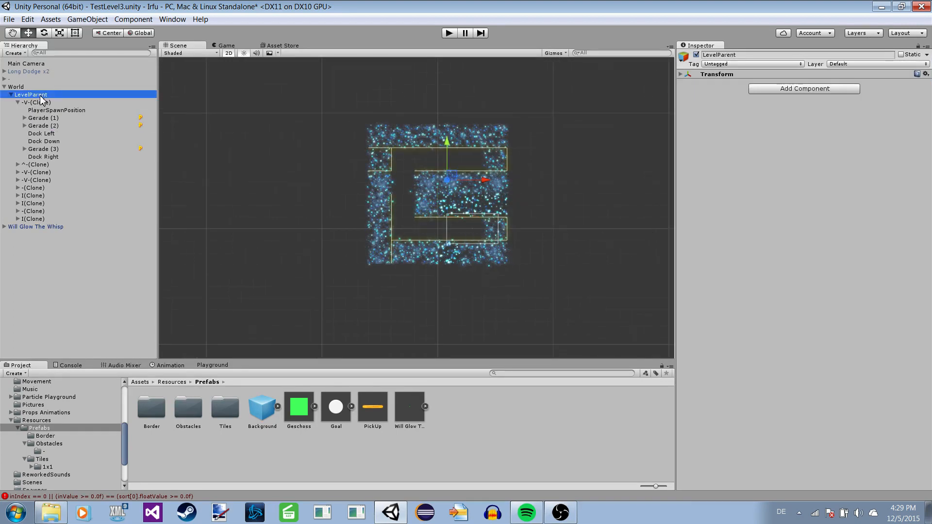
click(794, 146)
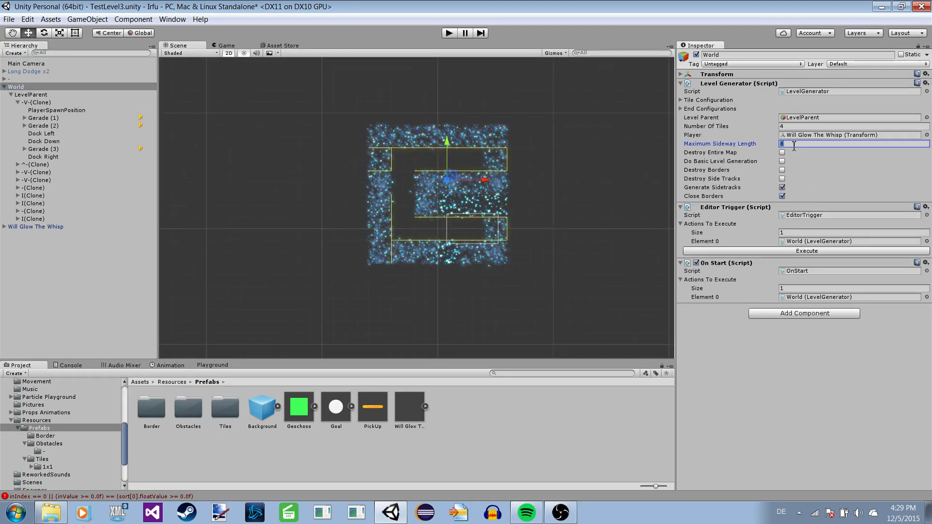
click(782, 160)
click(782, 153)
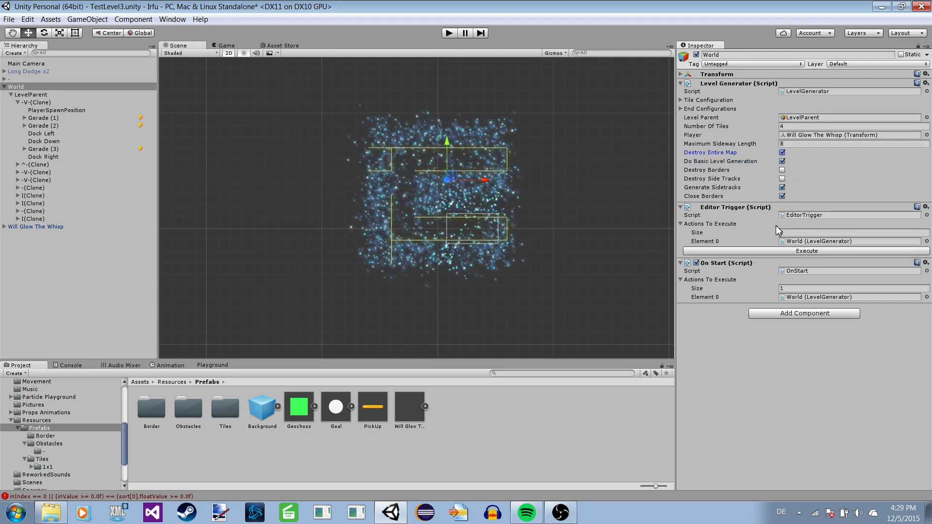
click(770, 251)
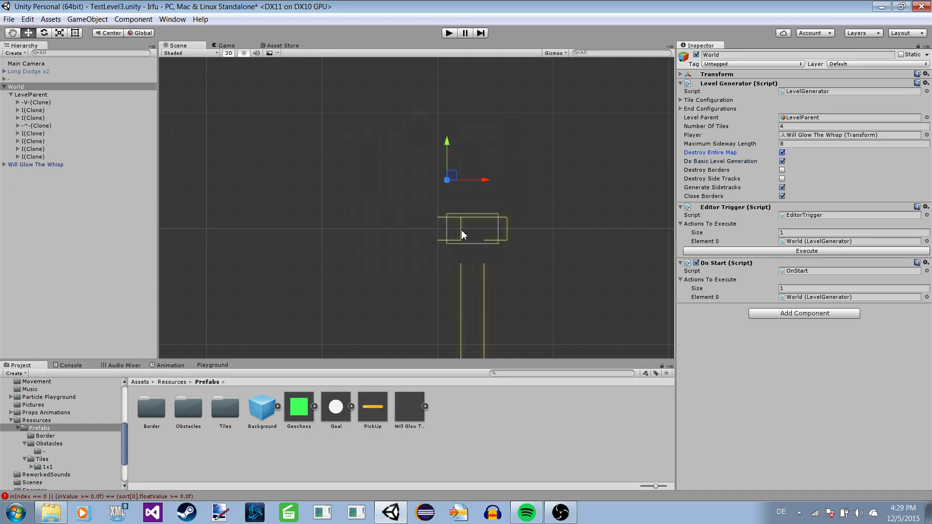
Expand the first I(Clone) tile, select its Gerade (1) and examine the wall particles and layout of the new level.
scroll(520, 240, down, 2)
click(30, 111)
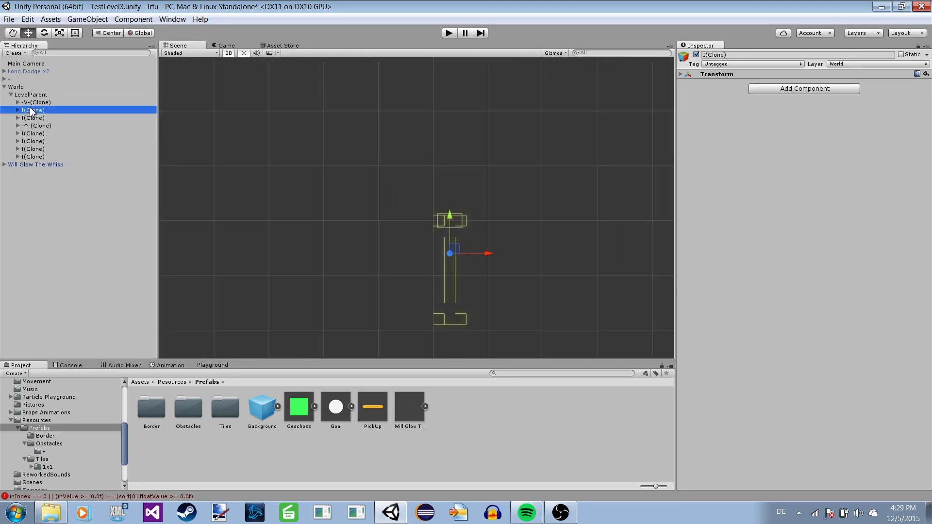
click(47, 95)
click(48, 103)
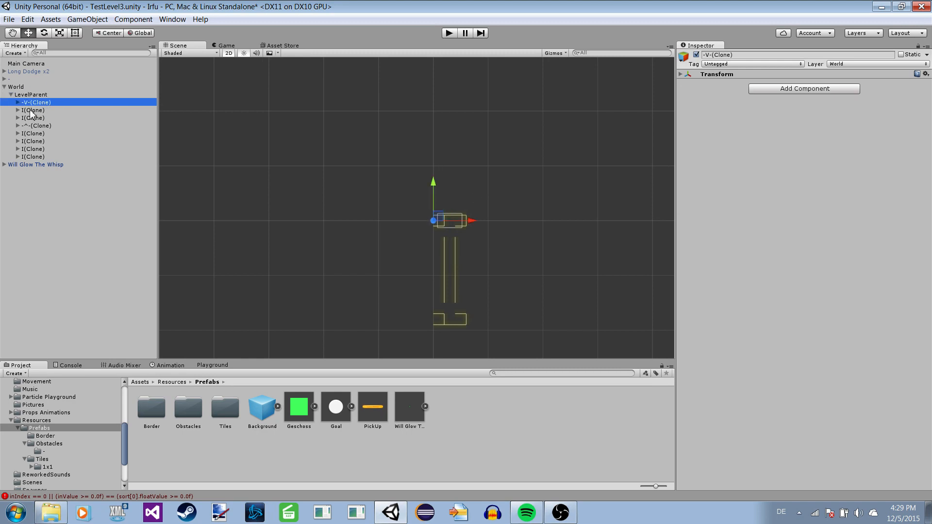
click(23, 110)
click(19, 110)
click(41, 118)
click(41, 126)
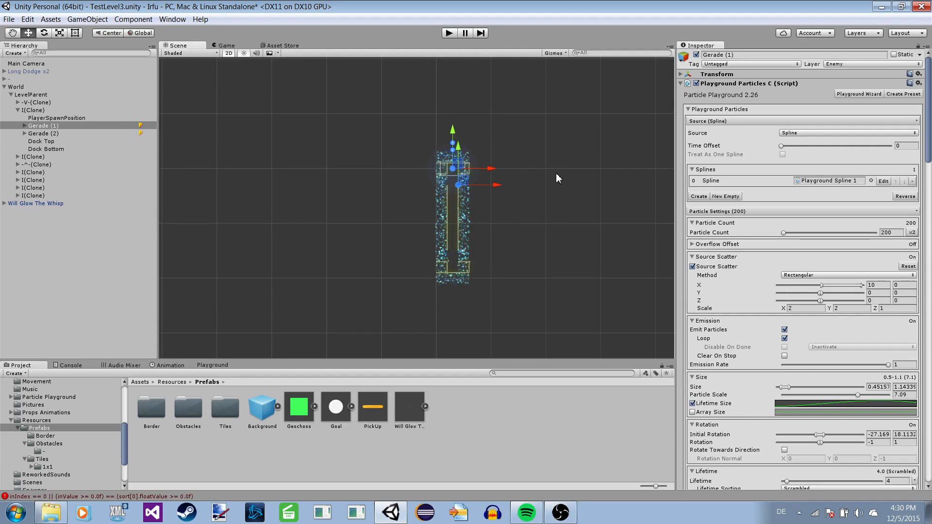
scroll(389, 136, up, 2)
middle_drag(373, 229, 322, 166)
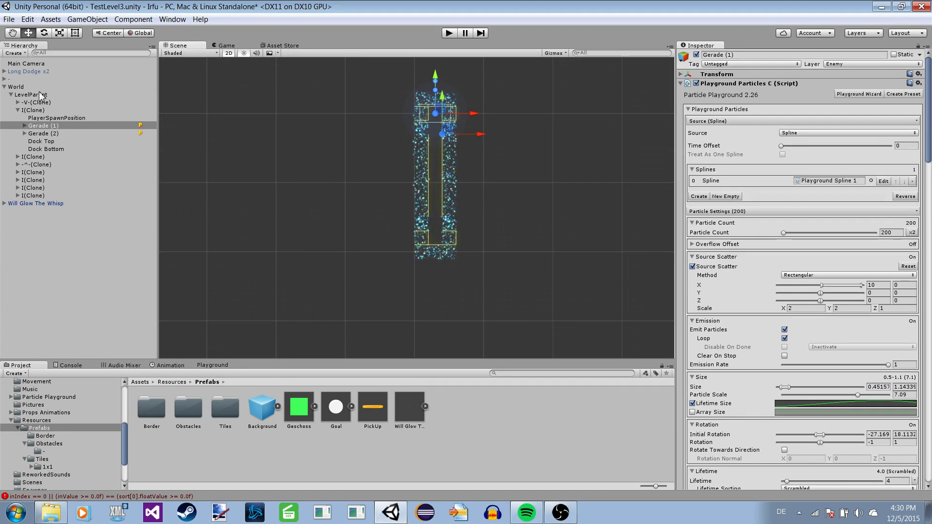
Set World's Number Of Tiles to 6, enable Destroy Borders and execute the Level Generator.
click(18, 94)
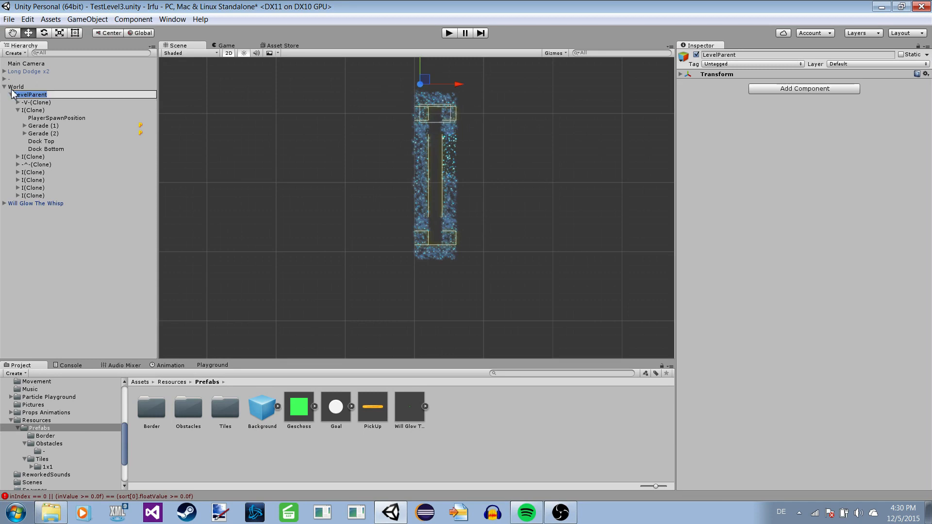
click(18, 110)
click(14, 87)
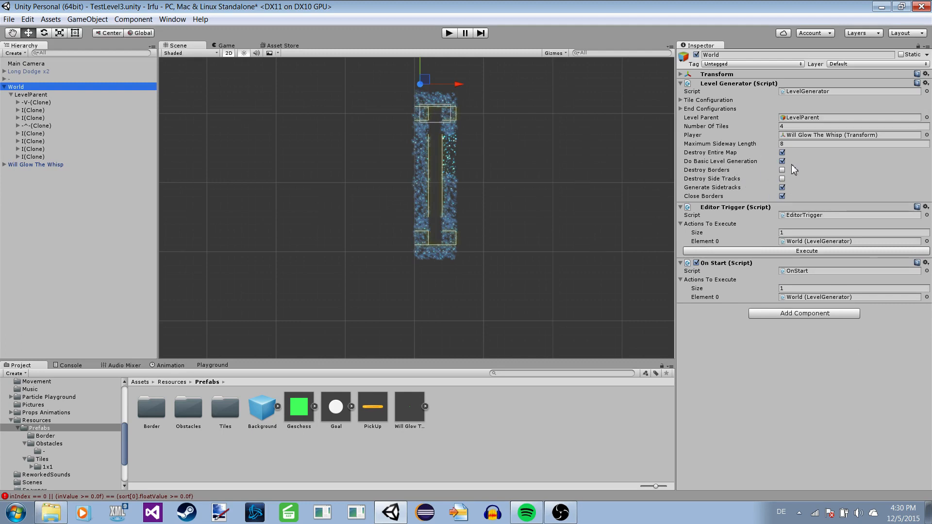
click(804, 126)
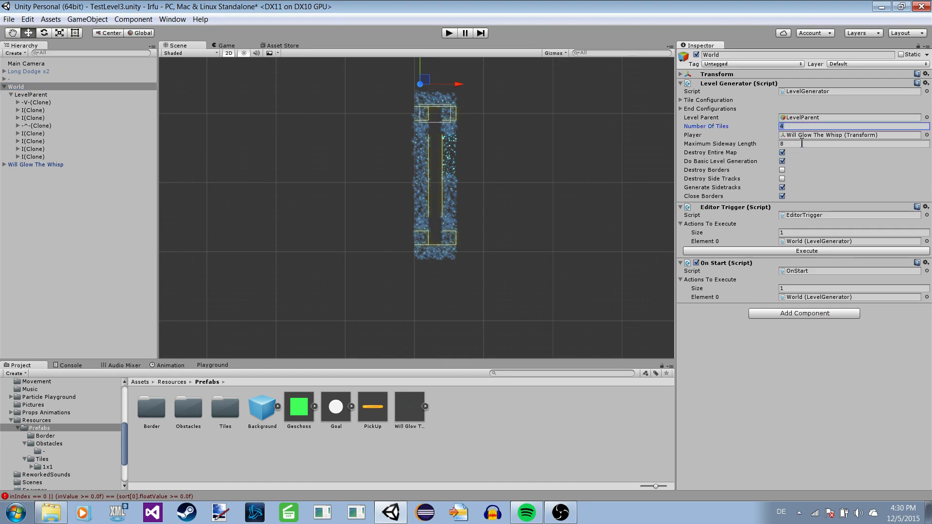
click(782, 170)
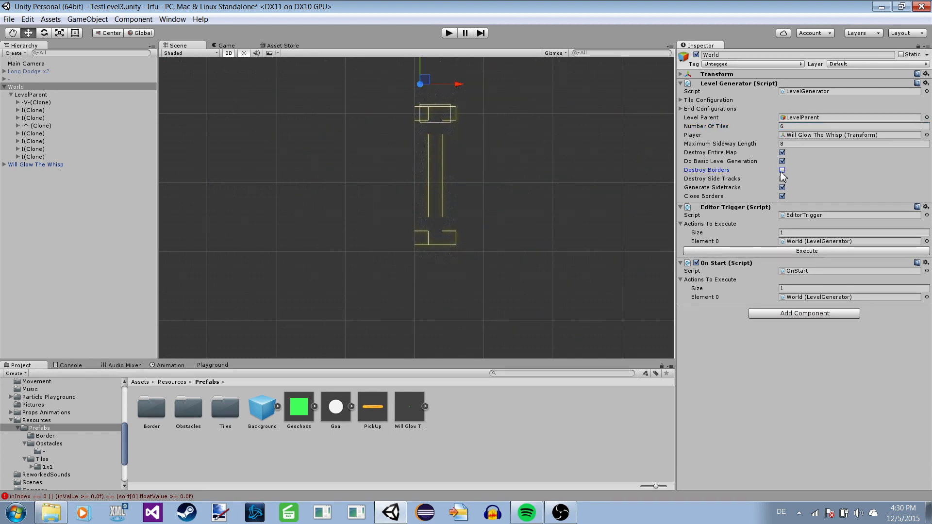
click(783, 178)
click(799, 251)
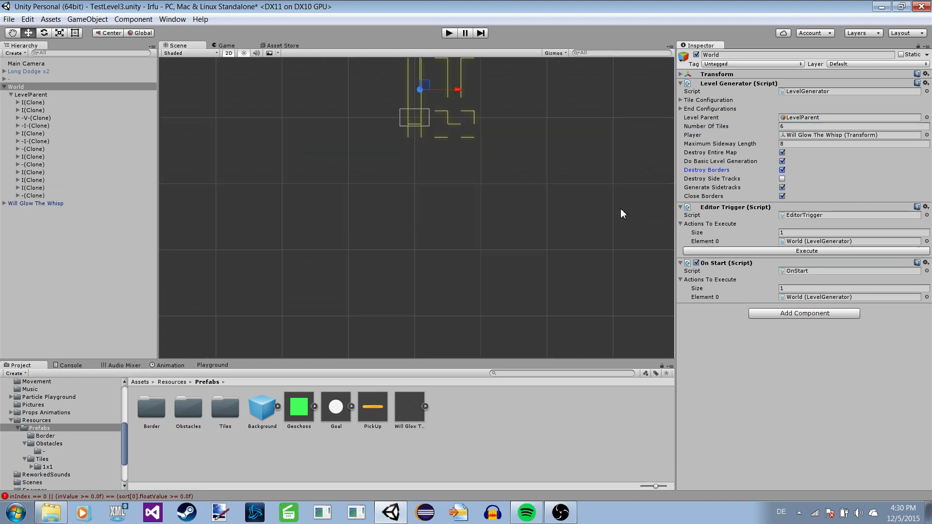
Select Gerade (1) in the first I(Clone) tile and inspect the wall particles of the six-tile level.
scroll(417, 212, down, 3)
click(18, 102)
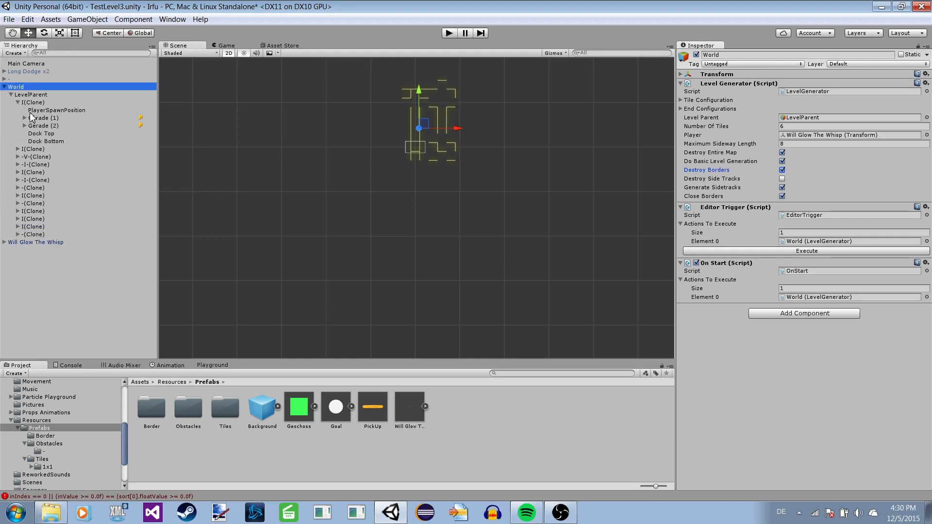
click(37, 111)
click(39, 119)
key(f)
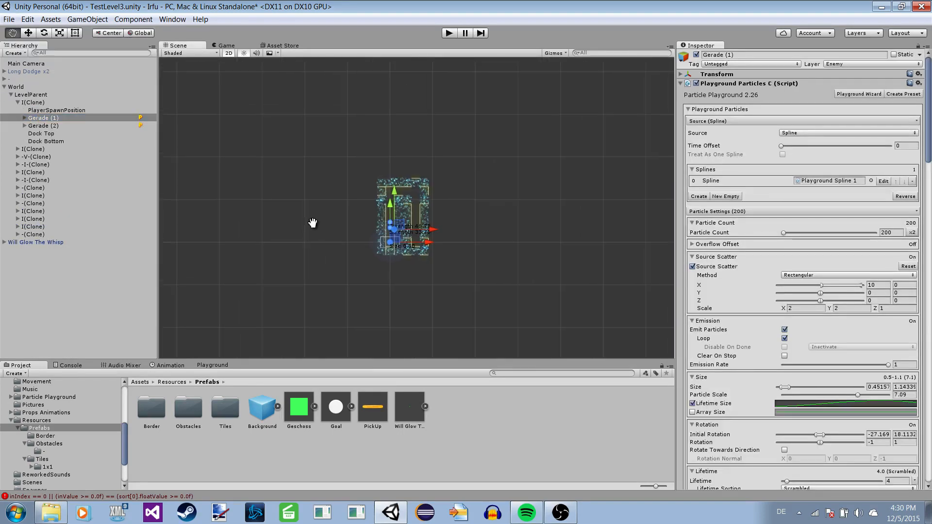
Execute World's Level Generator again with the same settings to produce a different level.
click(17, 95)
click(16, 87)
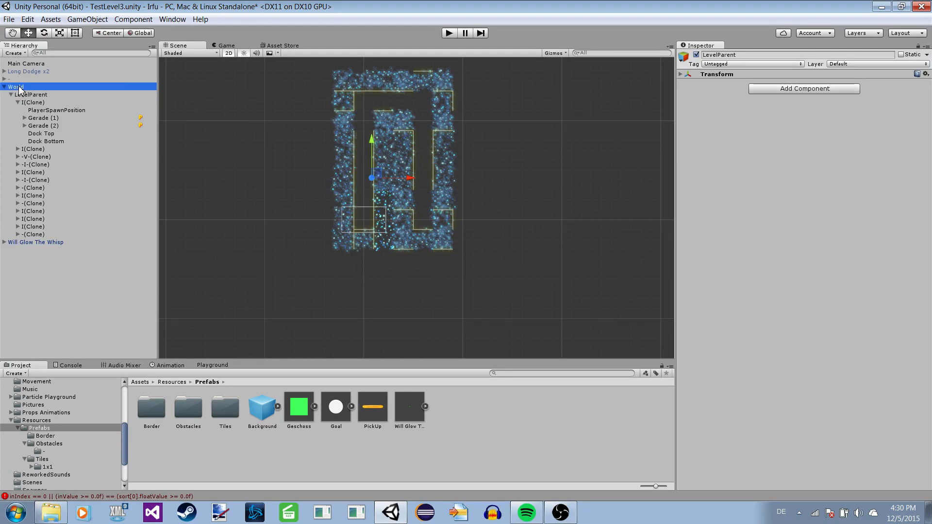
click(782, 252)
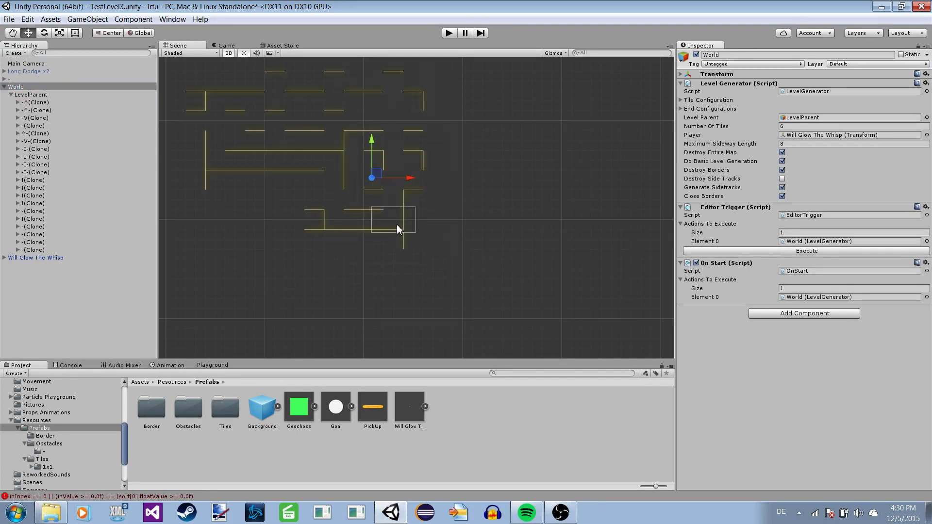
Expand the first -^(Clone) tile and select its Gerade (2) to preview the wall particles of the regenerated level.
click(24, 118)
click(19, 111)
click(34, 102)
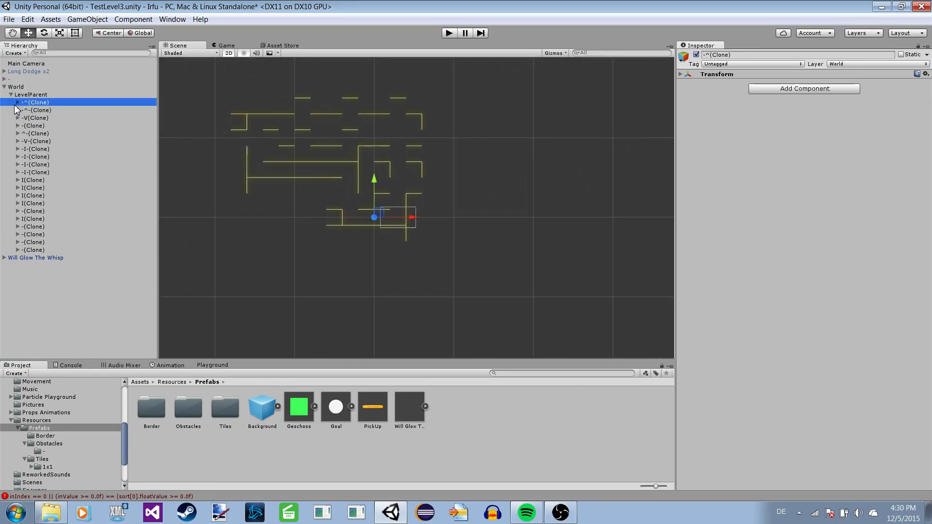
click(18, 102)
click(56, 111)
click(43, 126)
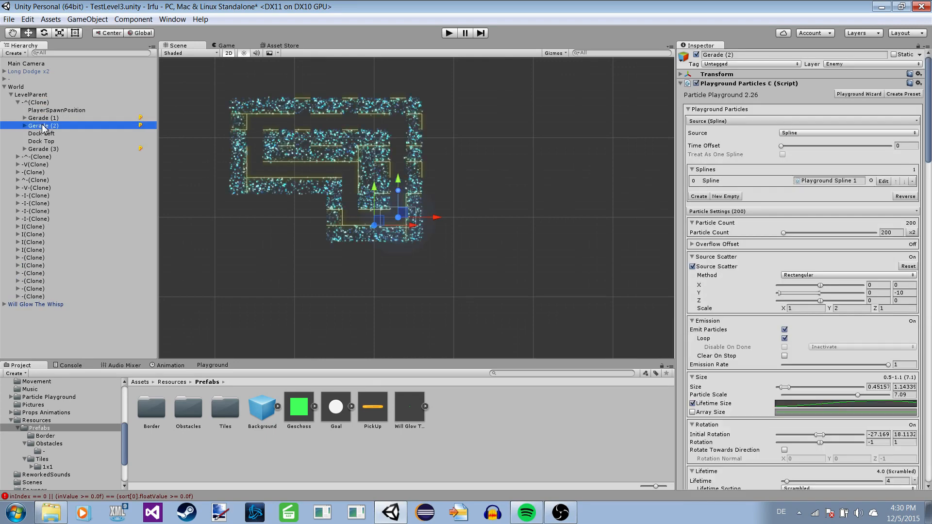
Examine the paths, sidetracks and closed borders of the regenerated level, along with Gerade (2)'s particle settings.
scroll(362, 182, down, 1)
middle_drag(361, 179, 414, 226)
scroll(311, 147, up, 6)
scroll(398, 217, up, 4)
scroll(397, 217, down, 2)
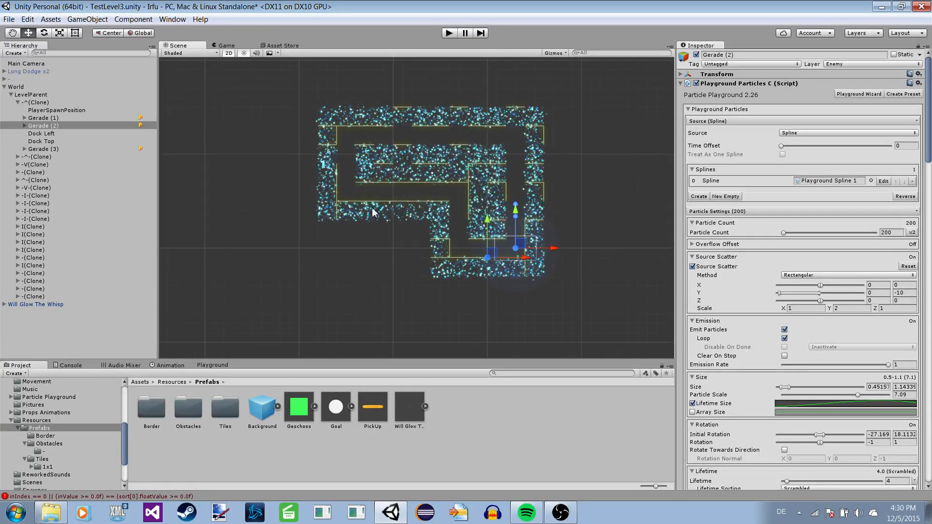
scroll(376, 231, up, 2)
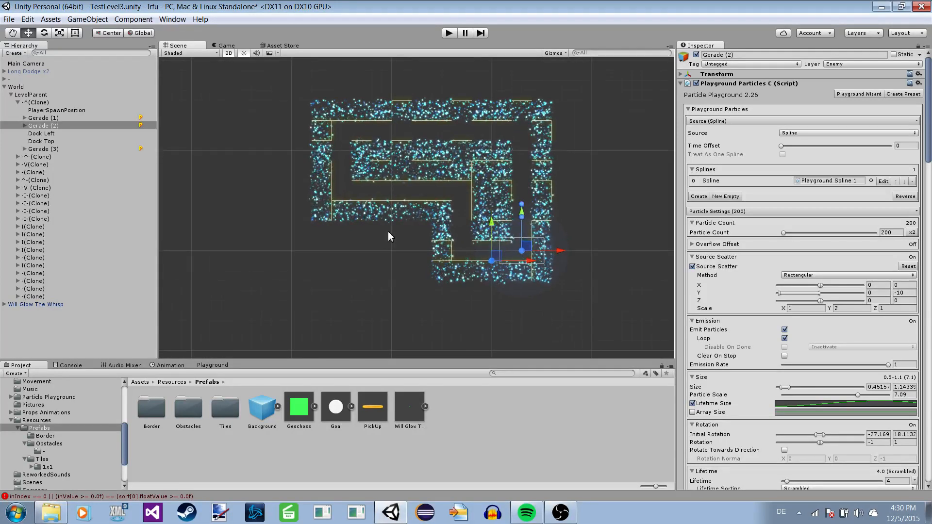
scroll(398, 228, up, 2)
middle_drag(413, 225, 359, 261)
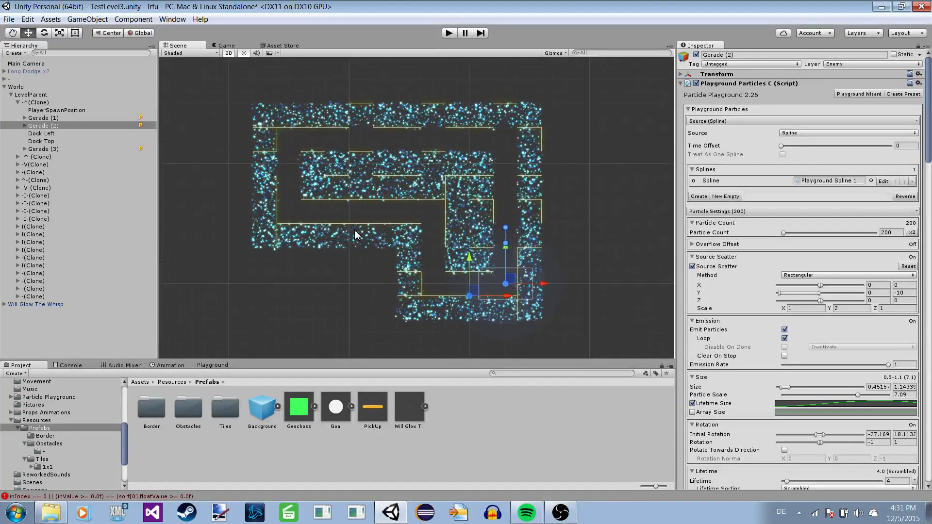
scroll(791, 248, down, 3)
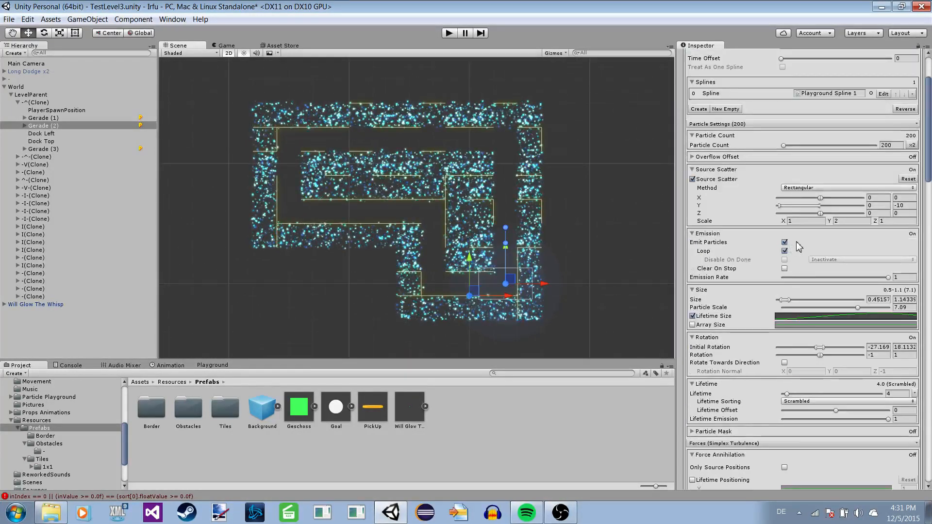
scroll(784, 289, down, 2)
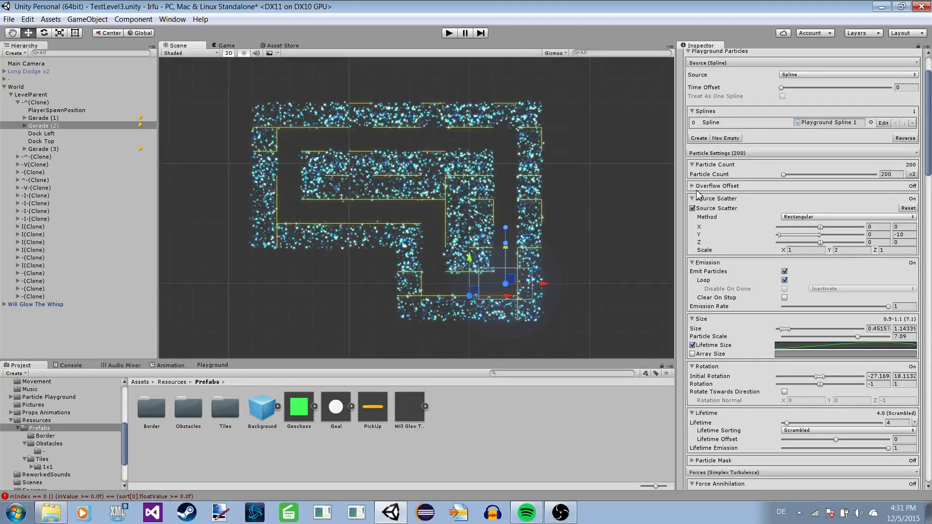
Delete all generated tile clones under LevelParent, from the first -^(Clone) to the last -(Clone).
click(18, 103)
click(35, 110)
click(35, 103)
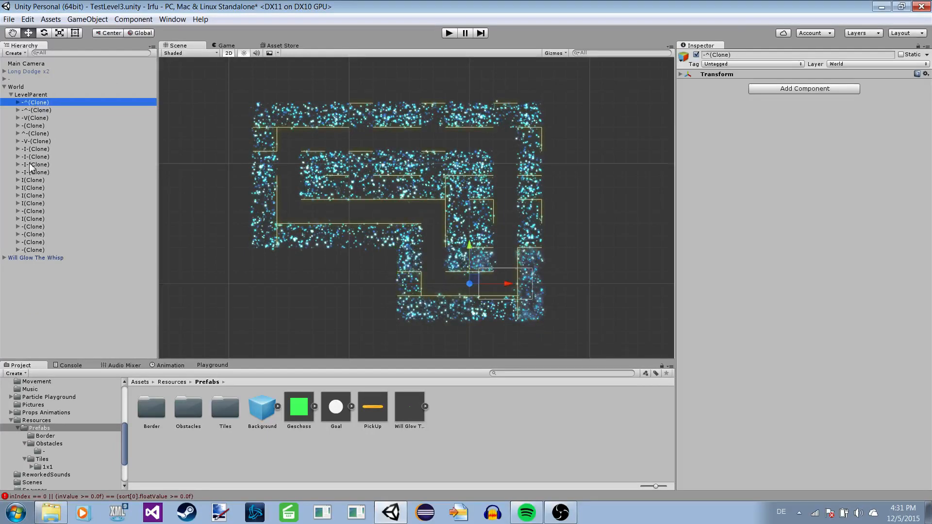
shift+click(36, 245)
shift+click(30, 251)
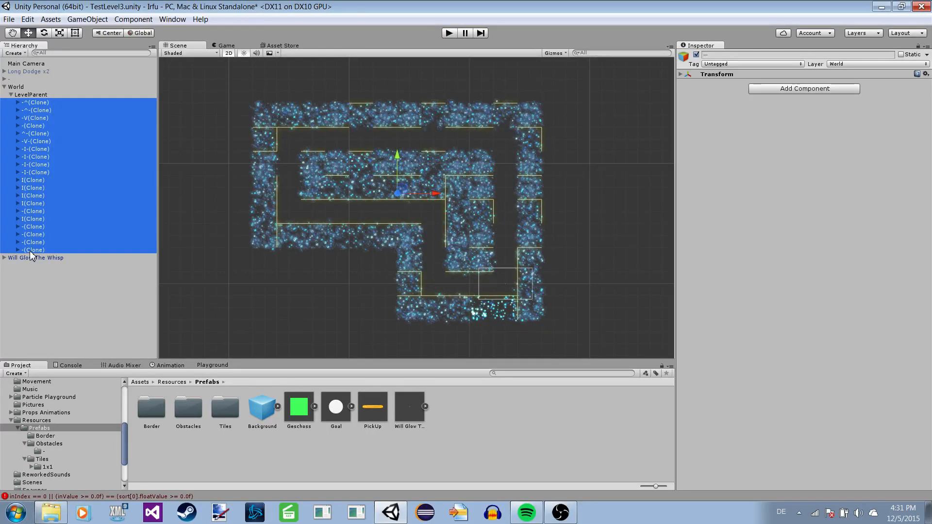
key(Delete)
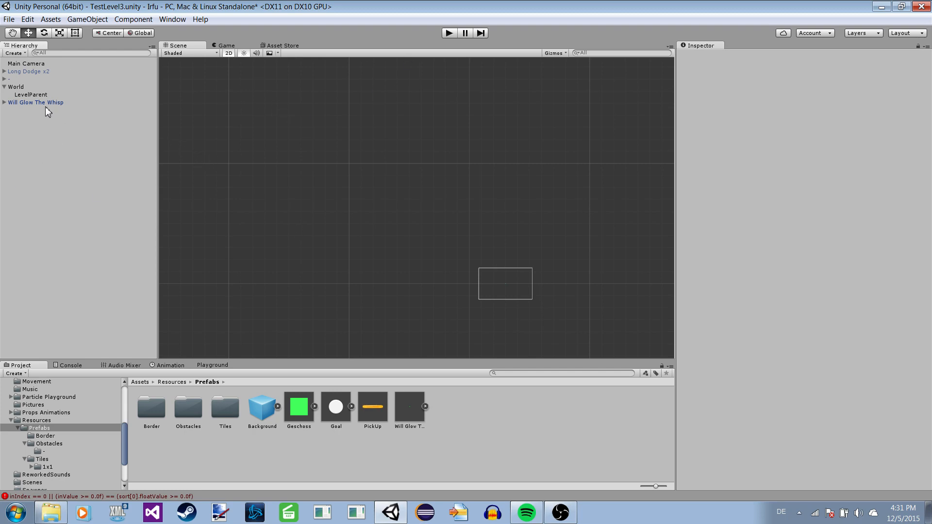
Test the scene in Play mode with LevelParent empty, and stop it.
click(443, 34)
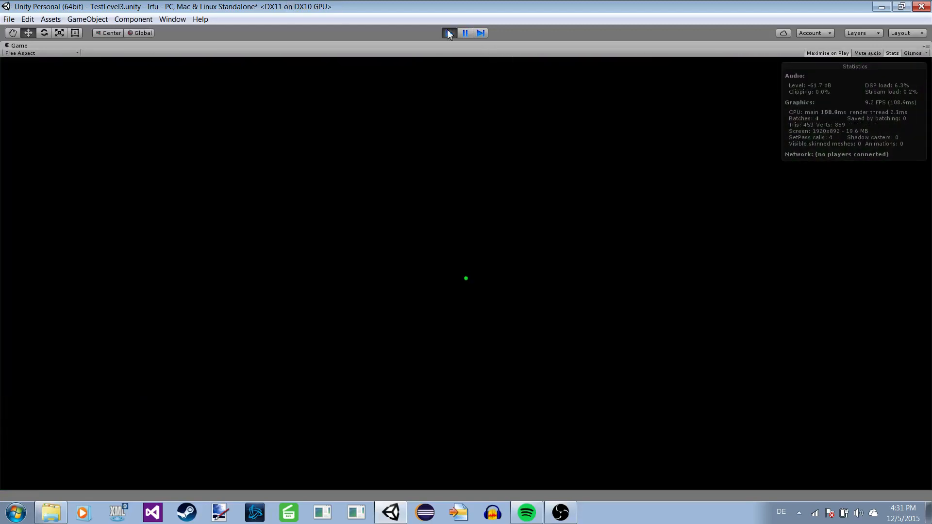
click(449, 33)
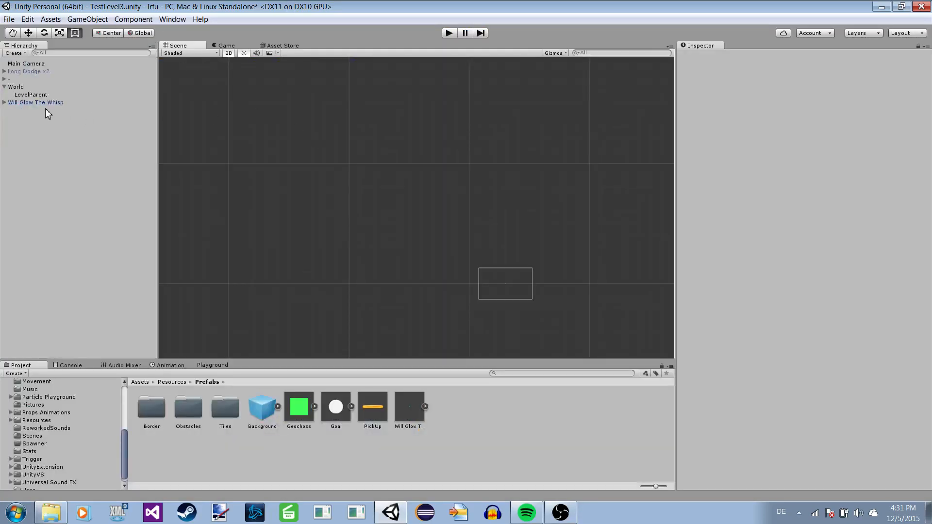
Inspect the components of Will Glow The Whisp and the Level Generator settings of World.
click(40, 103)
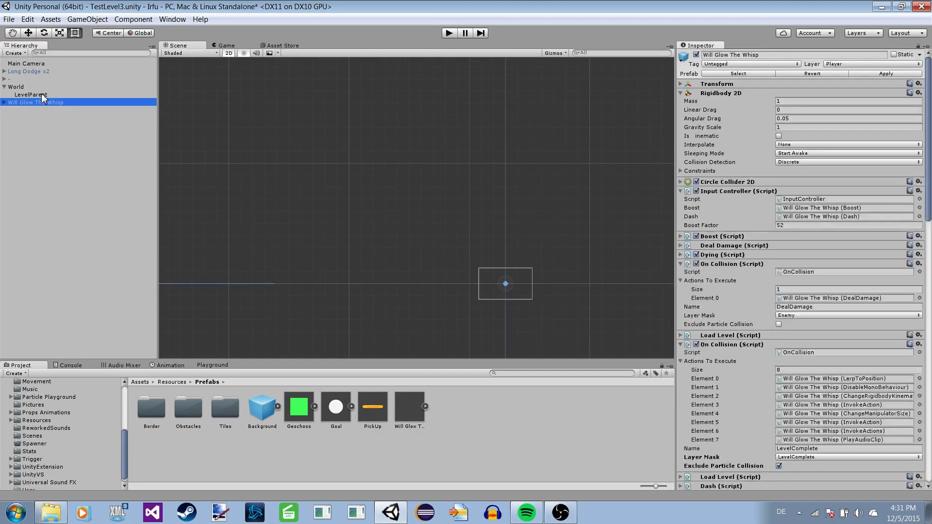
click(34, 86)
scroll(441, 209, down, 4)
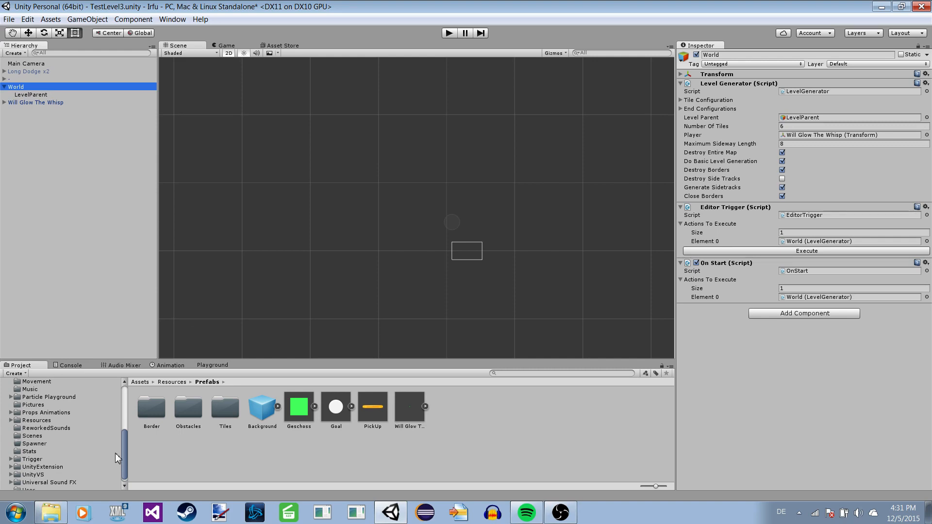
Open the Obstacles prefab folder and inspect the Blue Spawner prefab.
double_click(186, 419)
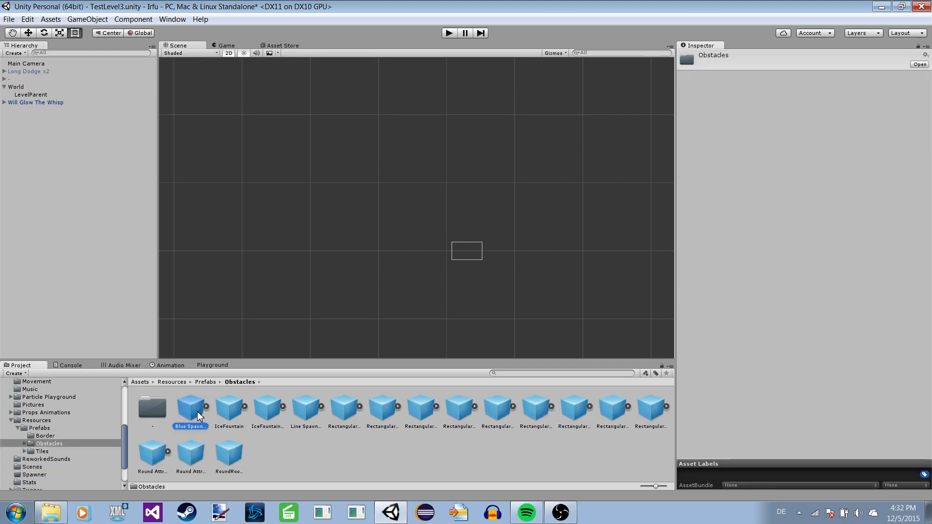
click(198, 416)
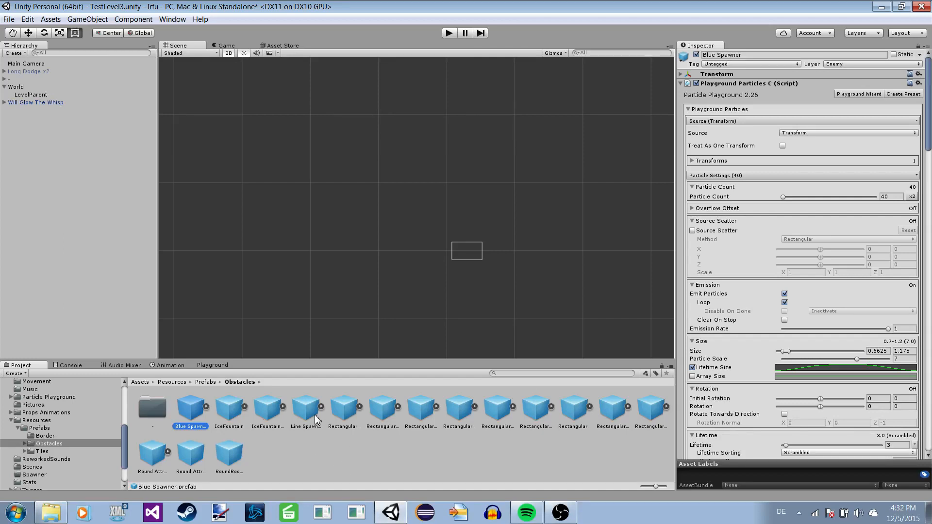
Place the Rectangular Drop Down obstacle prefab in the scene, test it in Play mode, and stop the test.
click(344, 409)
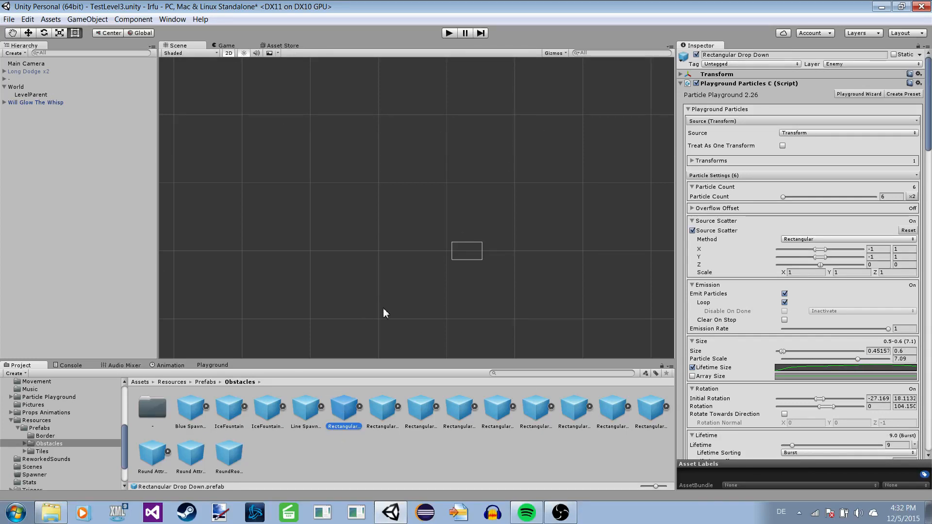
drag(344, 412, 362, 175)
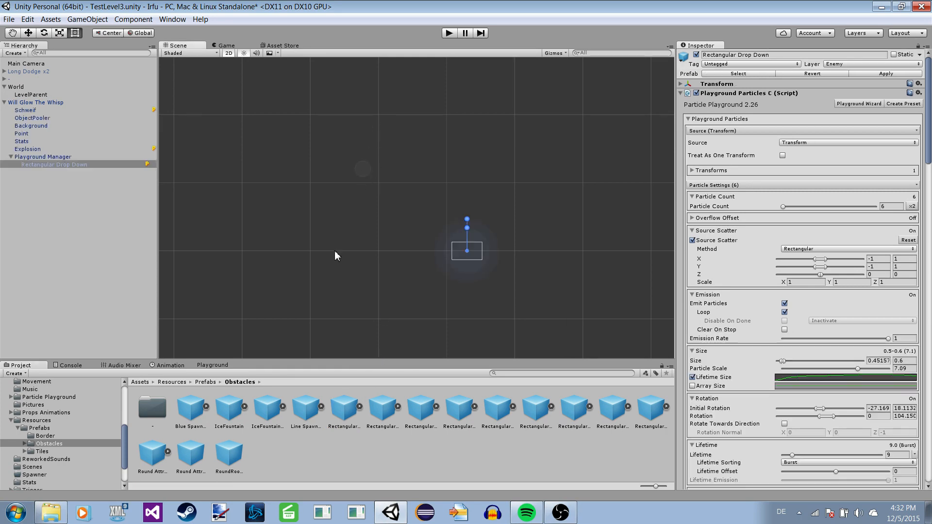
click(59, 166)
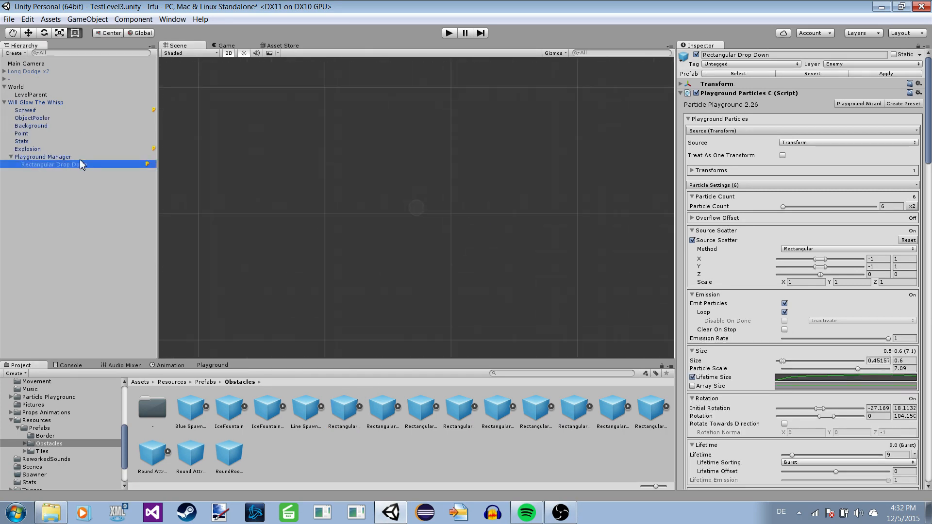
click(449, 33)
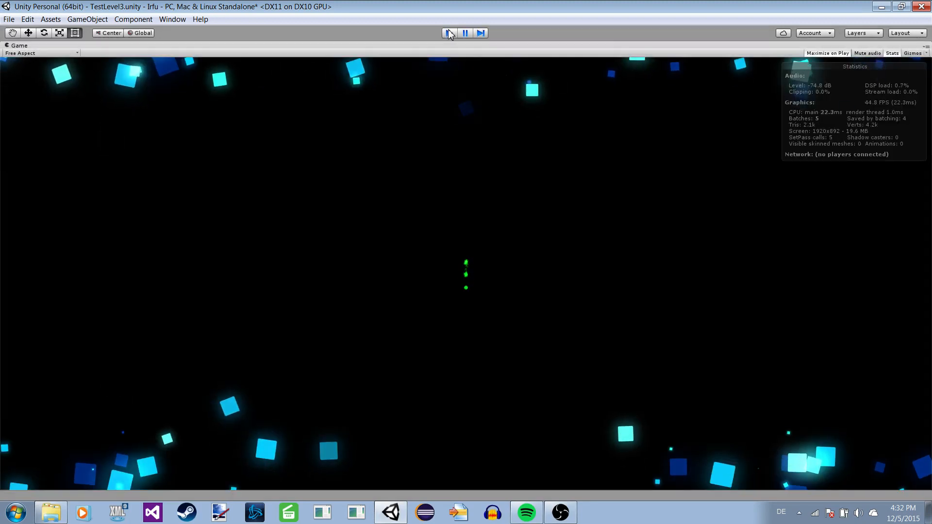
click(449, 33)
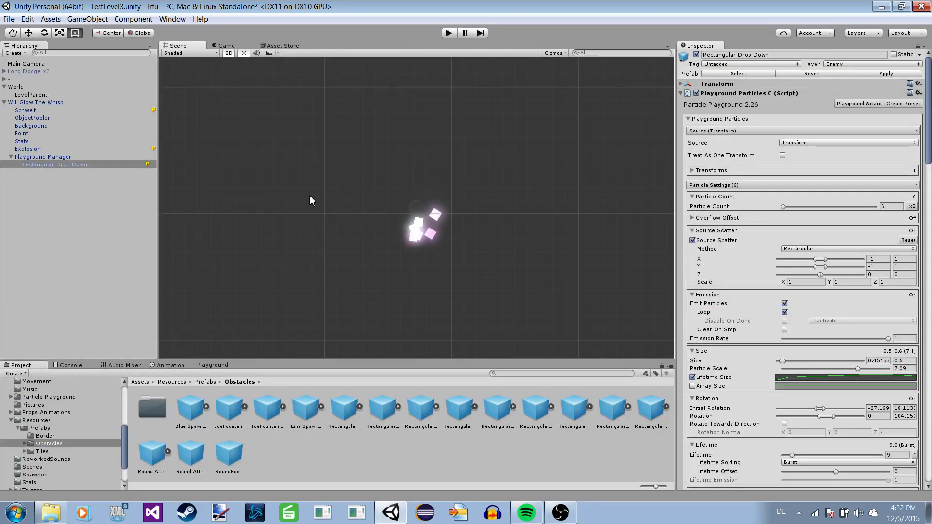
Examine the falling particles of Rectangular Drop Down in the scene, and delete the object from Playground Manager.
drag(457, 238, 453, 172)
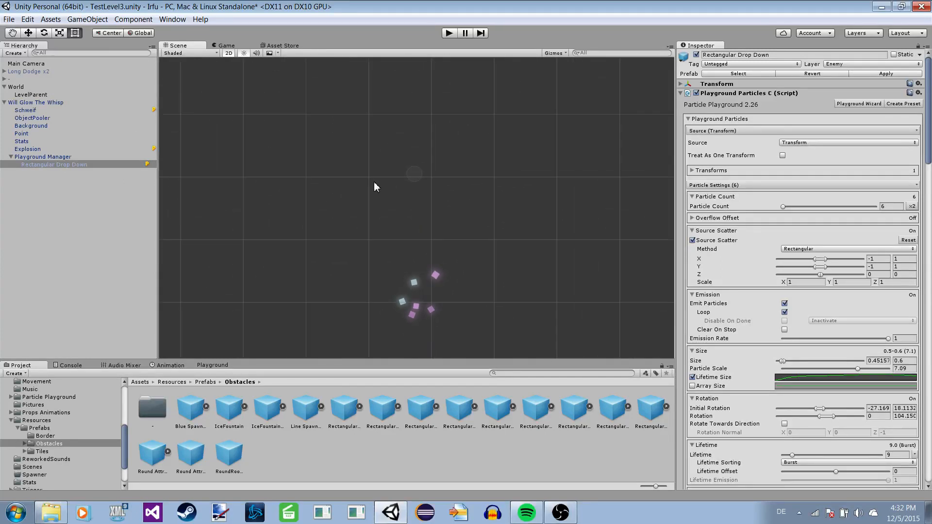
scroll(356, 199, up, 3)
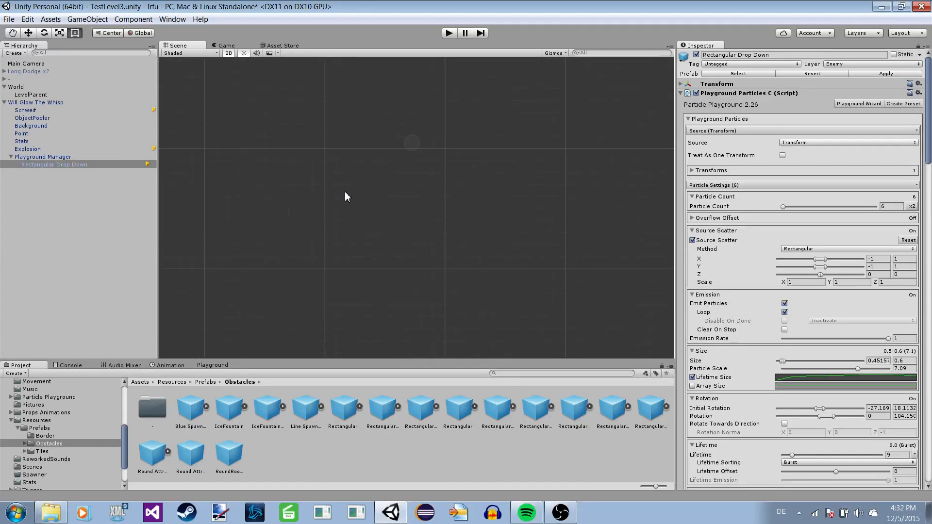
middle_drag(353, 140, 368, 188)
scroll(372, 184, up, 1)
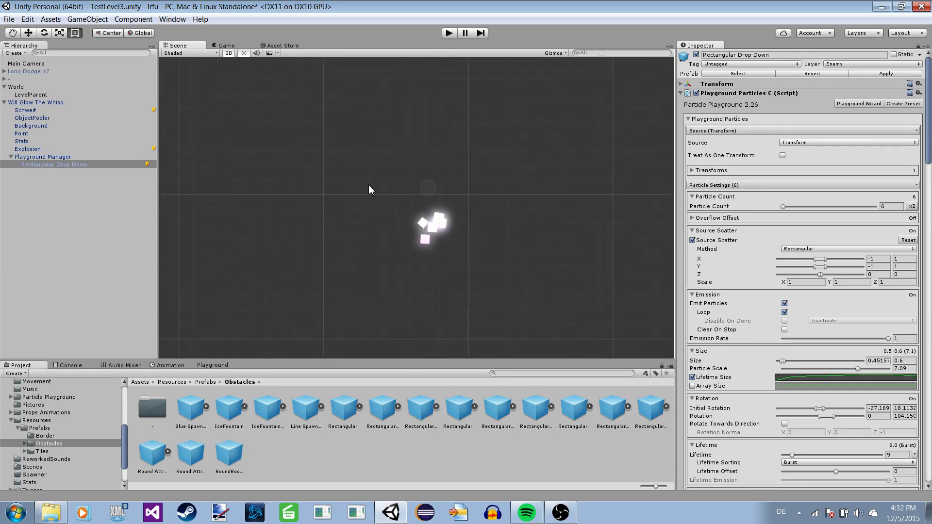
scroll(374, 197, down, 1)
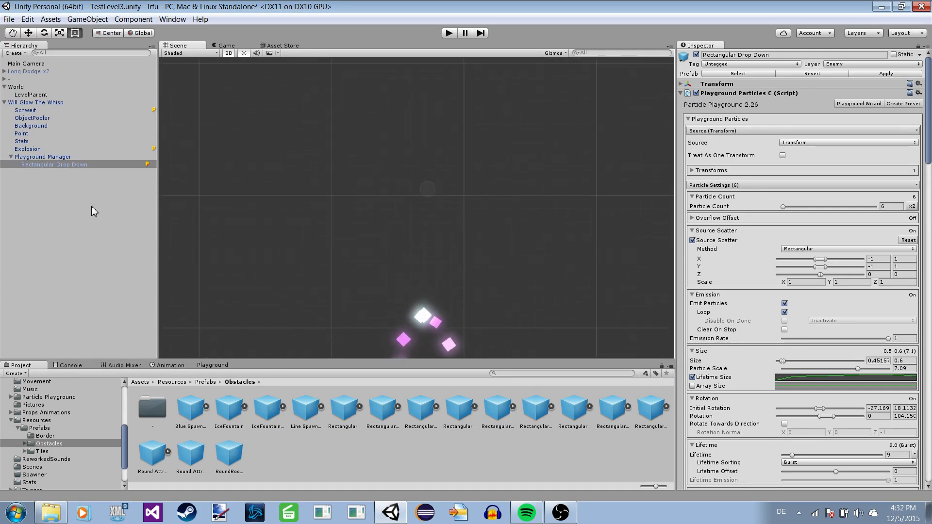
right_click(48, 167)
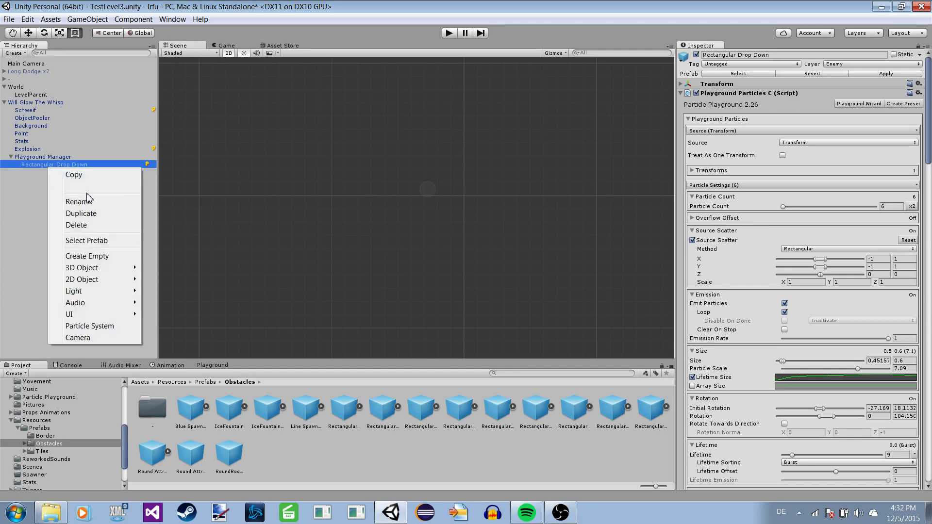
click(127, 226)
Inspect the Long Dodge prefab in the "-" subfolder of Obstacles, and return to the Obstacles folder.
double_click(147, 412)
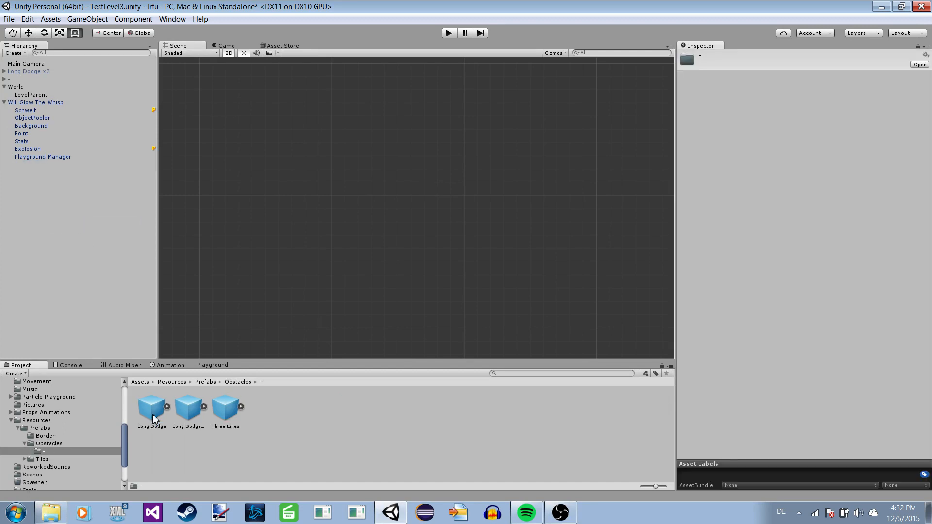
click(149, 423)
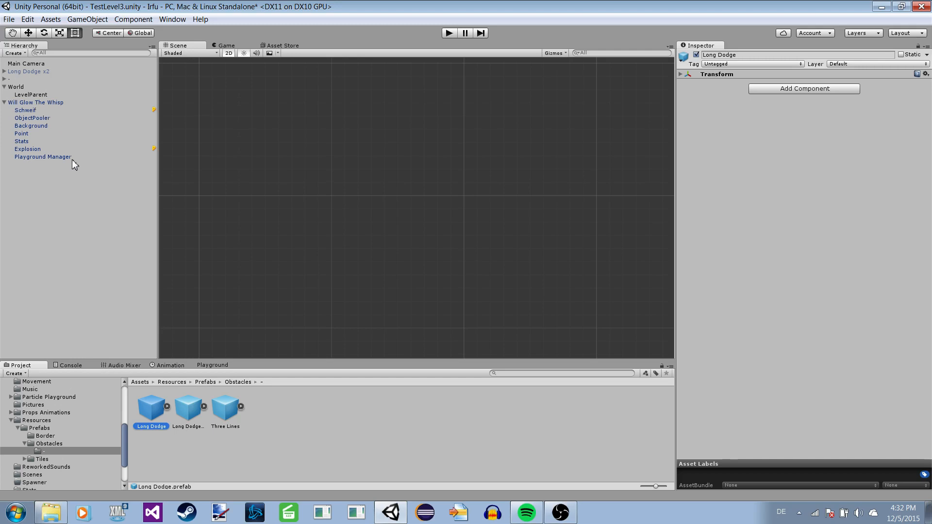
click(48, 444)
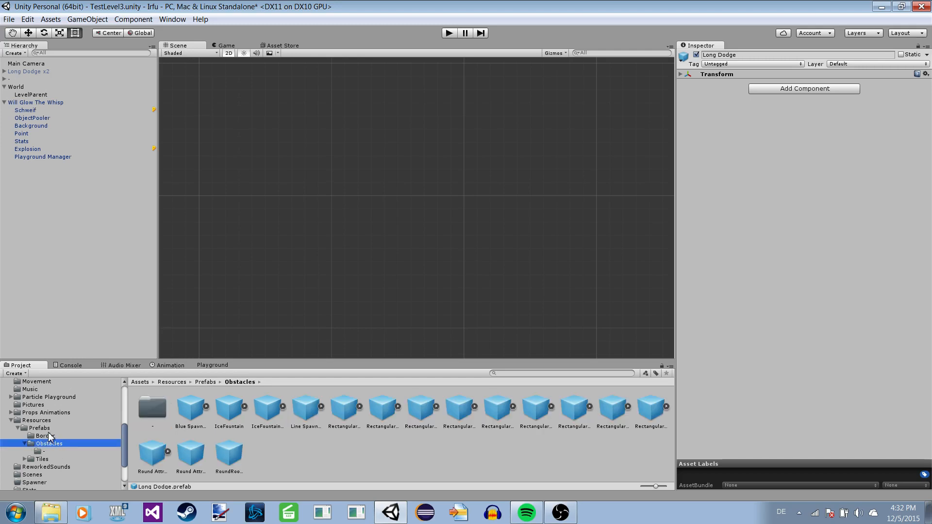
Open the 1x1 folder of the Tiles prefabs and inspect the "-" and "-V" tile prefabs.
click(45, 436)
click(40, 428)
double_click(221, 411)
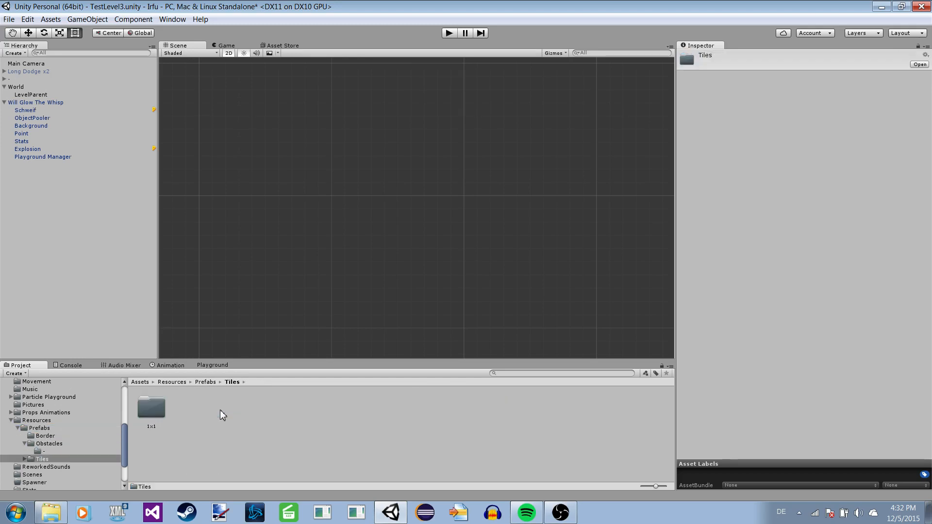
double_click(158, 412)
click(188, 409)
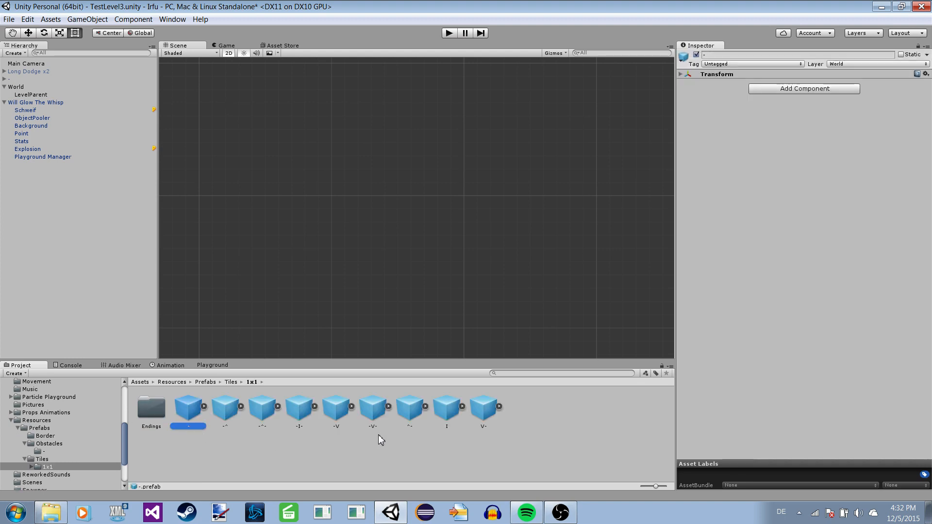
click(336, 409)
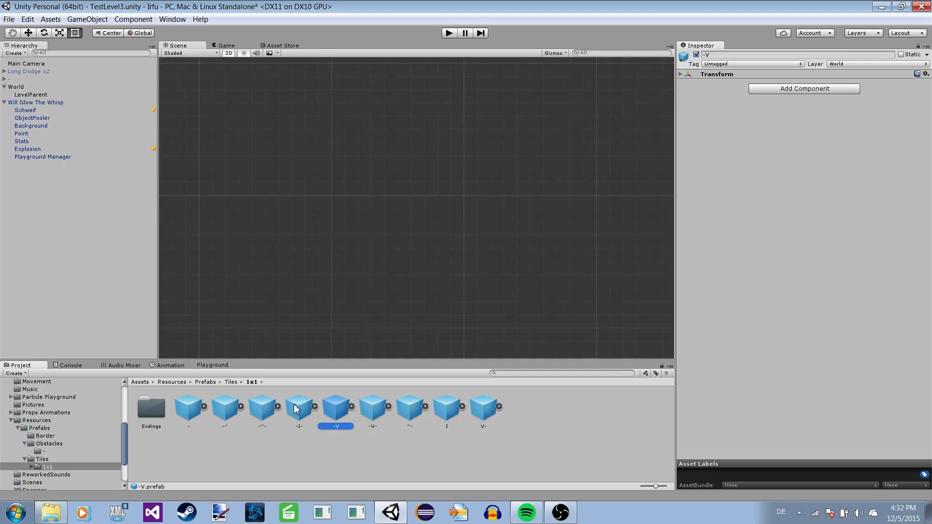
Place an instance of the -I- tile prefab in the scene and bring the whole tile into view.
drag(297, 409, 316, 325)
scroll(400, 254, down, 5)
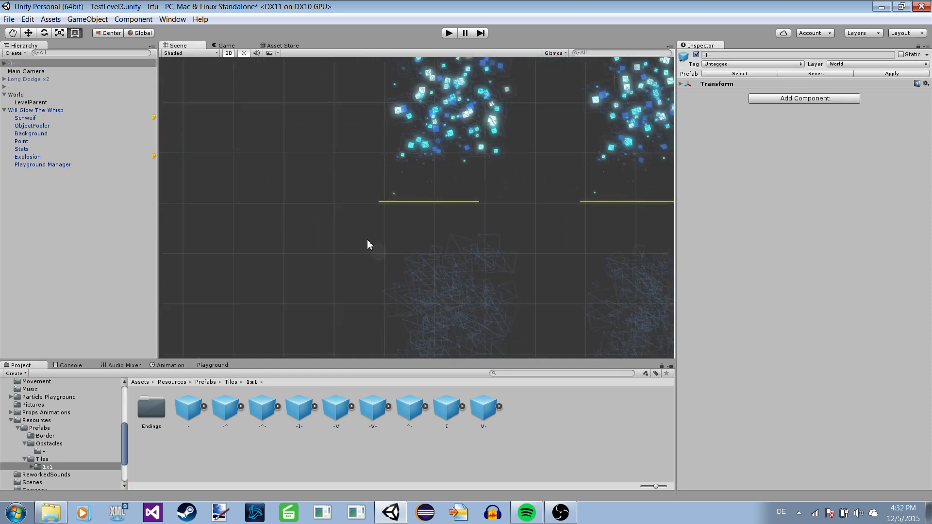
scroll(367, 240, down, 6)
middle_drag(379, 232, 350, 215)
scroll(350, 219, up, 2)
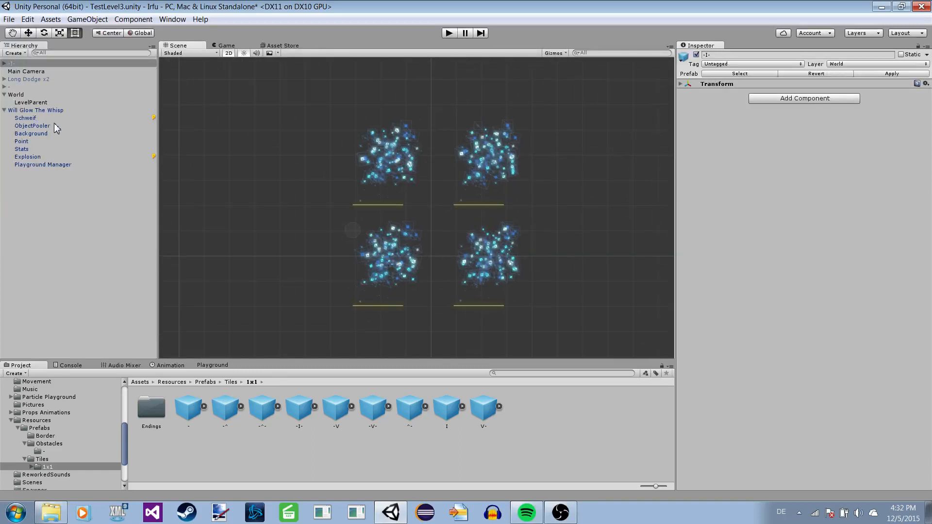
Expand the -I- tile in the hierarchy and inspect its child objects, including the particle settings of Gerade (1).
click(4, 72)
click(4, 63)
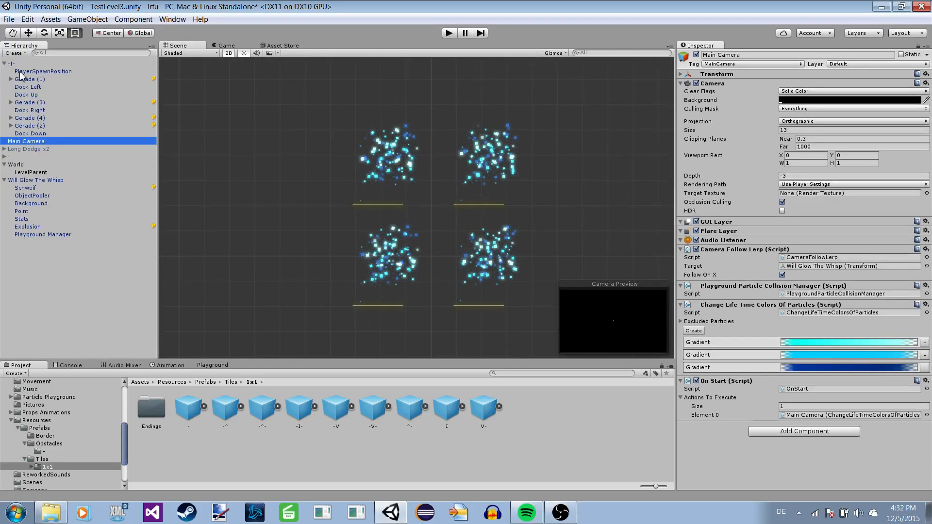
click(20, 72)
click(27, 80)
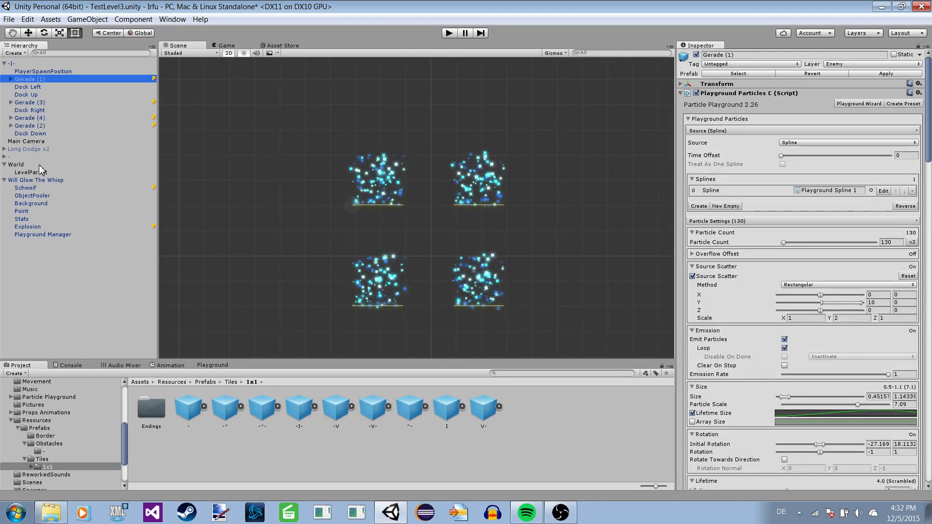
click(20, 63)
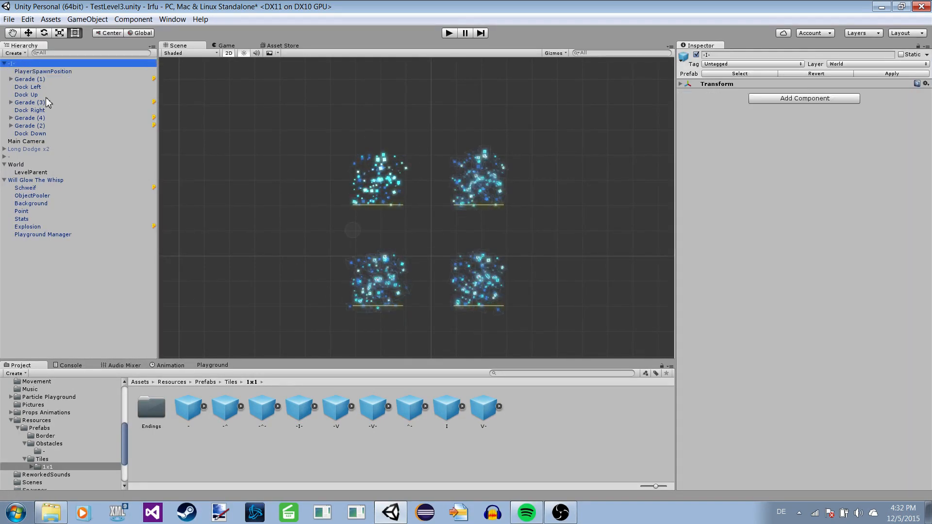
click(30, 80)
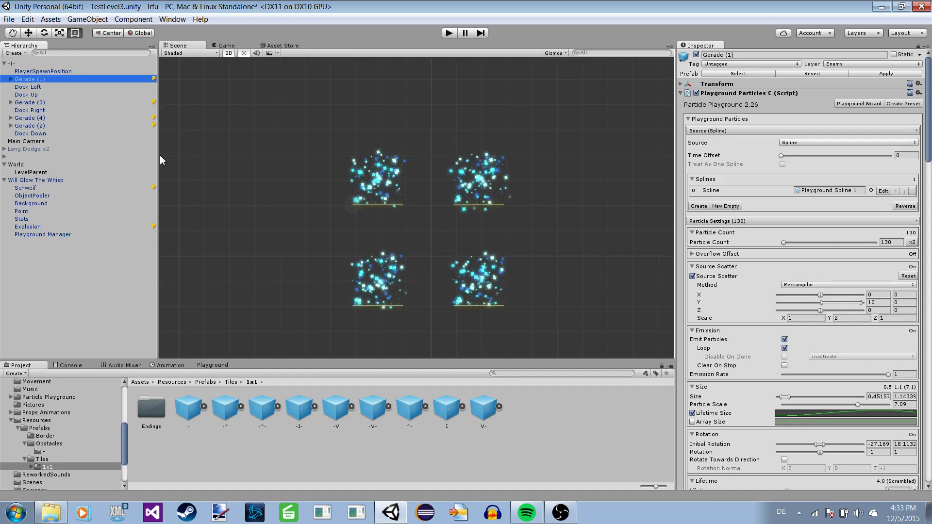
Place an instance of the "-" tile prefab in the scene above the -I- tile.
click(188, 407)
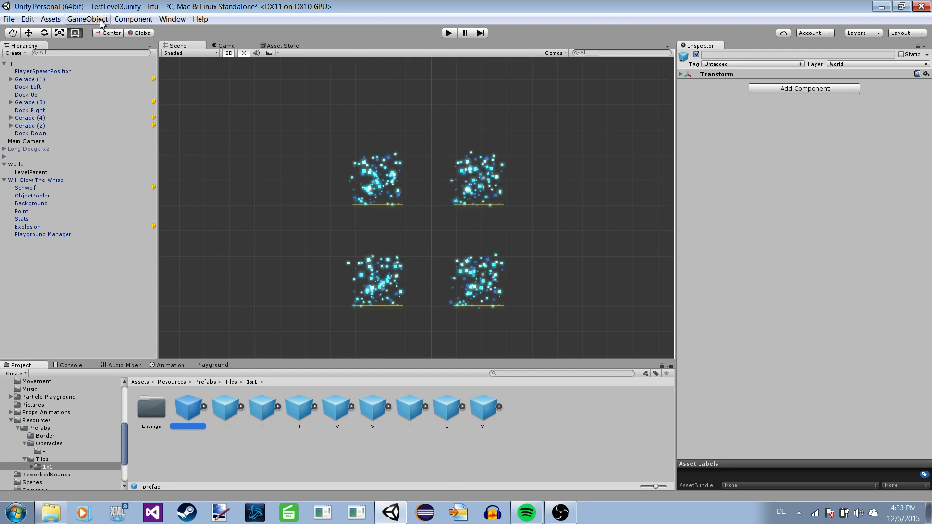
click(19, 65)
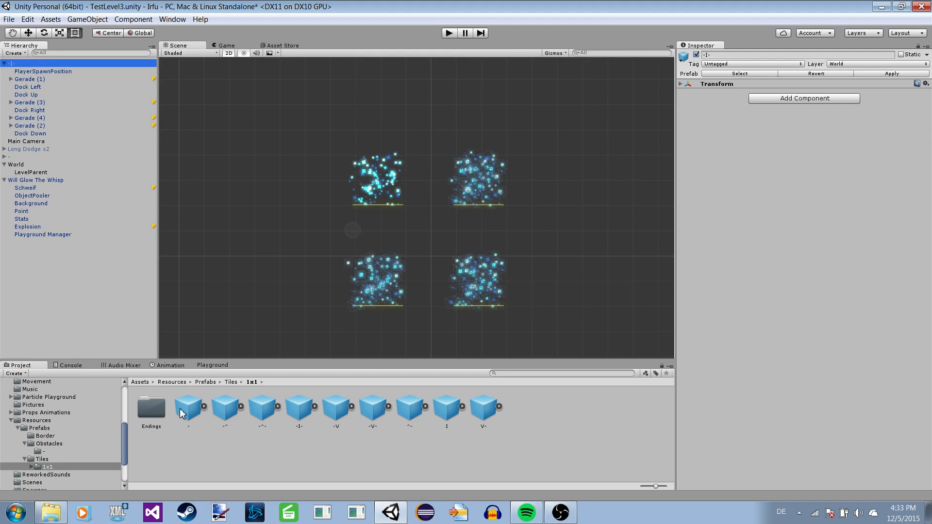
drag(181, 413, 369, 102)
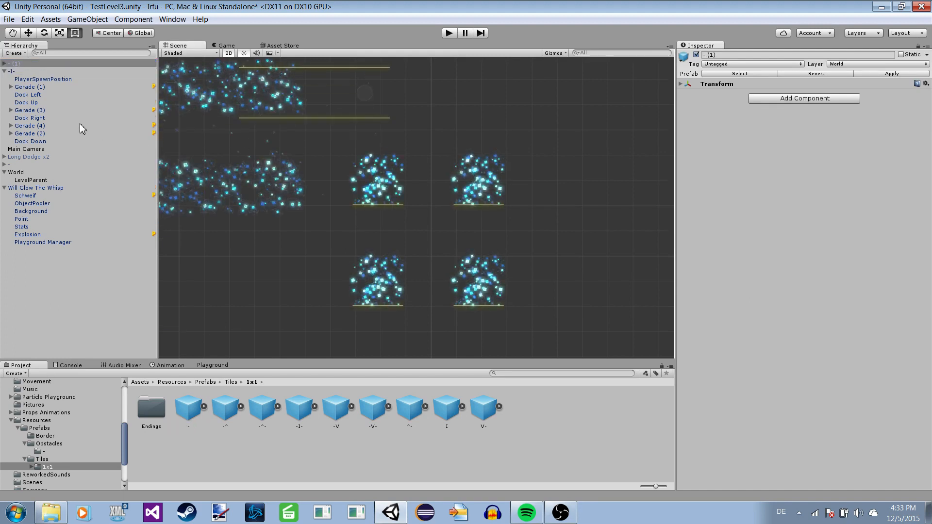
Expand the - (1) tile and inspect its Gerade (2) particles and the Dock script settings of Dock Left.
click(5, 64)
click(29, 79)
click(27, 87)
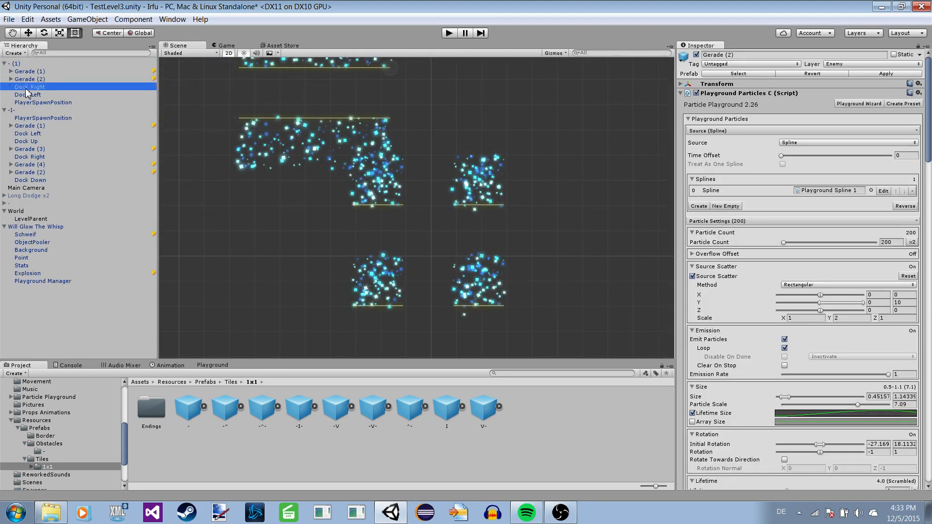
click(29, 95)
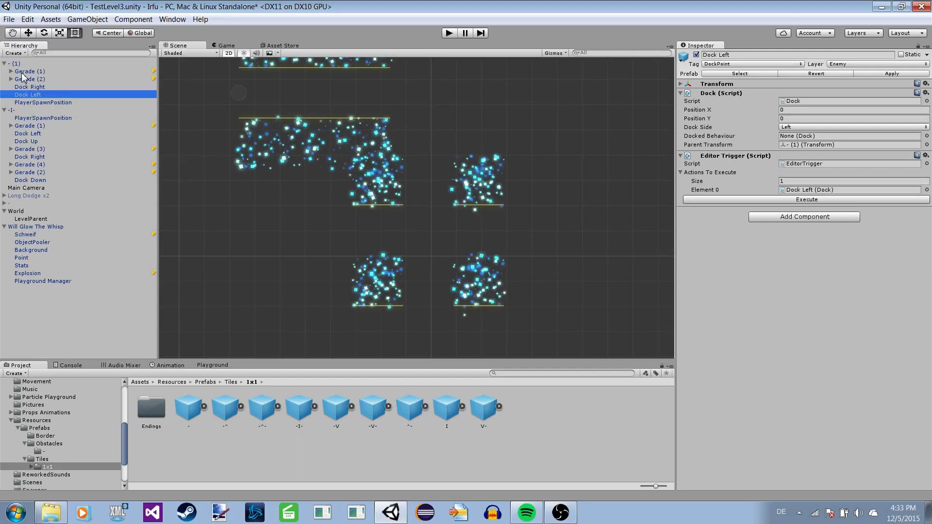
scroll(257, 129, down, 9)
middle_drag(248, 108, 234, 172)
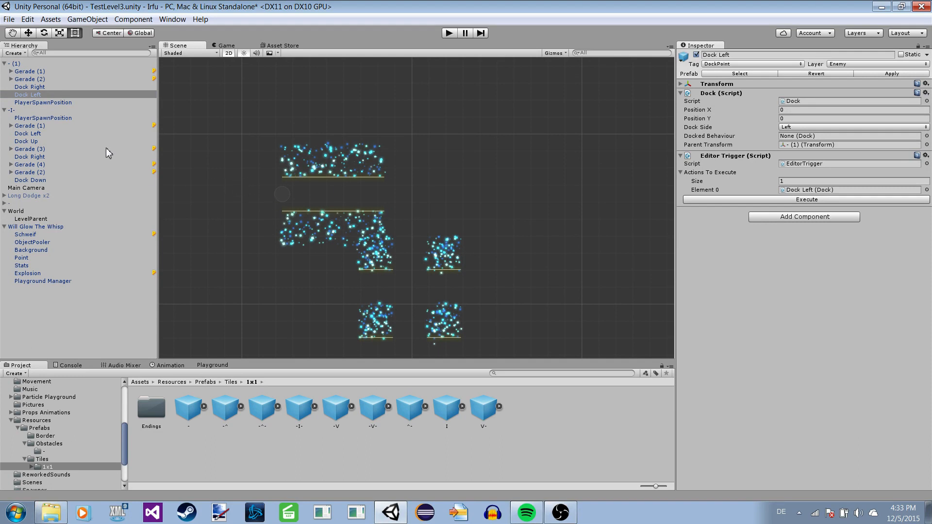
Switch to the Move tool and examine where Dock Right and Dock Left sit on the - (1) tile.
click(29, 33)
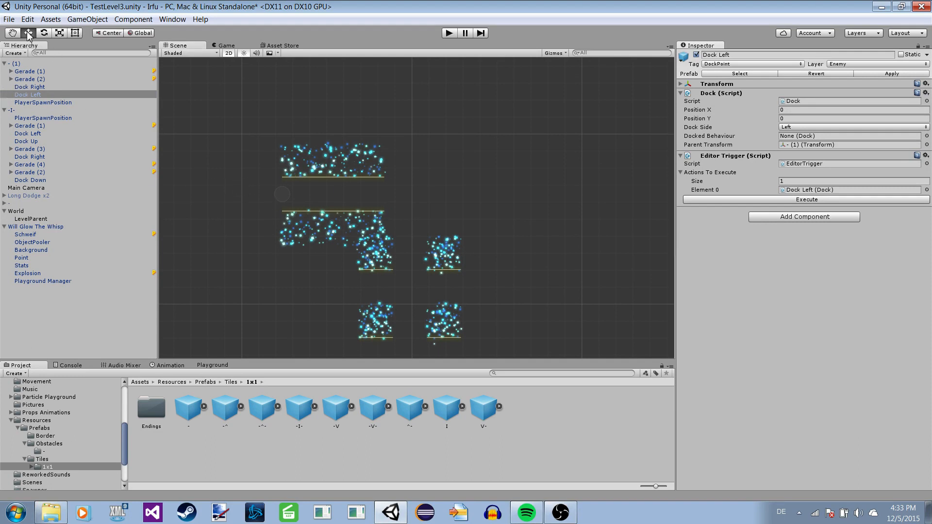
click(32, 87)
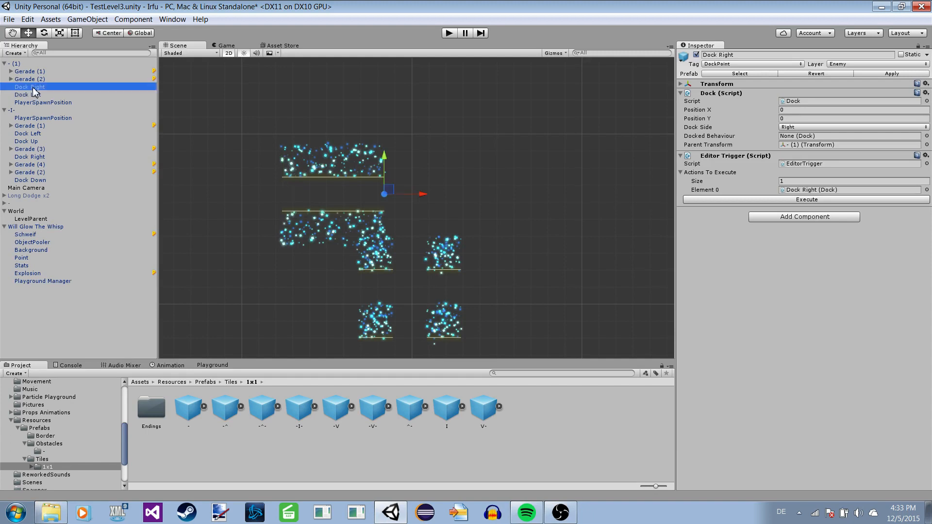
scroll(388, 195, up, 5)
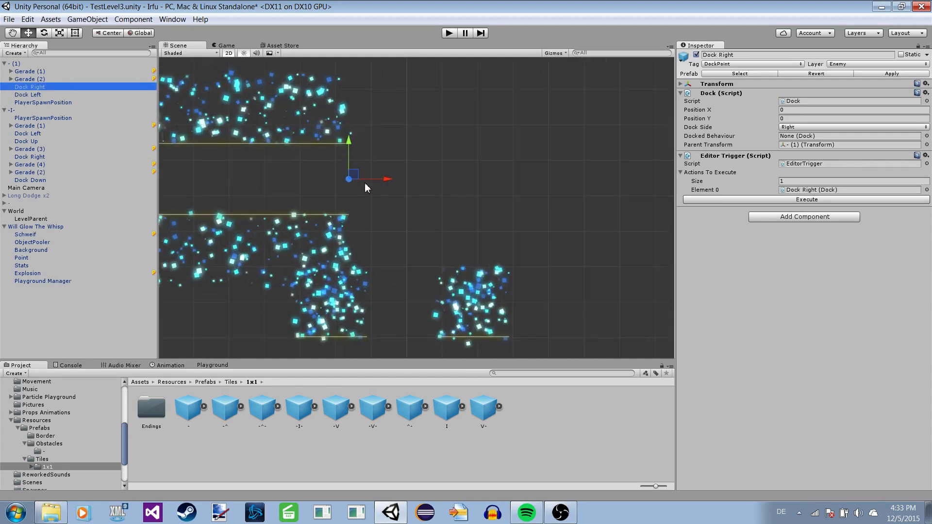
middle_drag(284, 219, 396, 226)
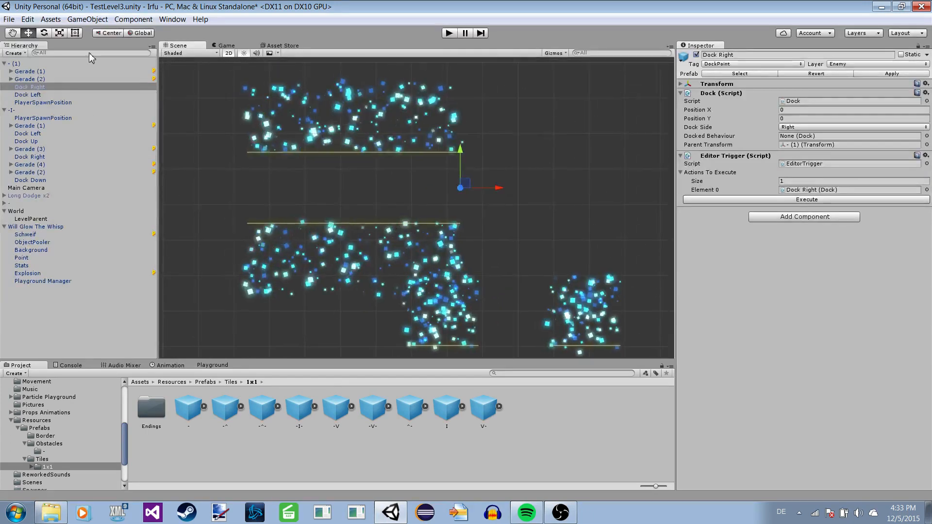
click(29, 95)
key(f)
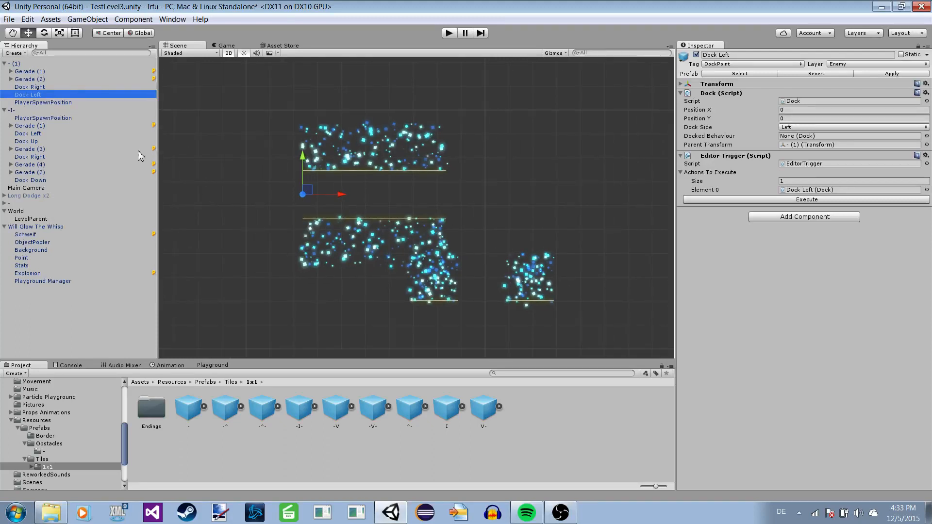
scroll(345, 204, down, 3)
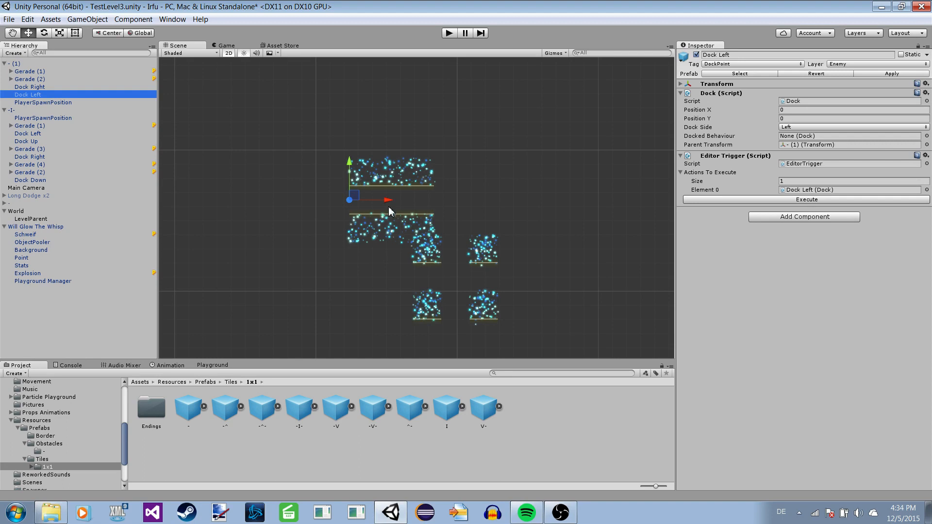
scroll(326, 252, down, 2)
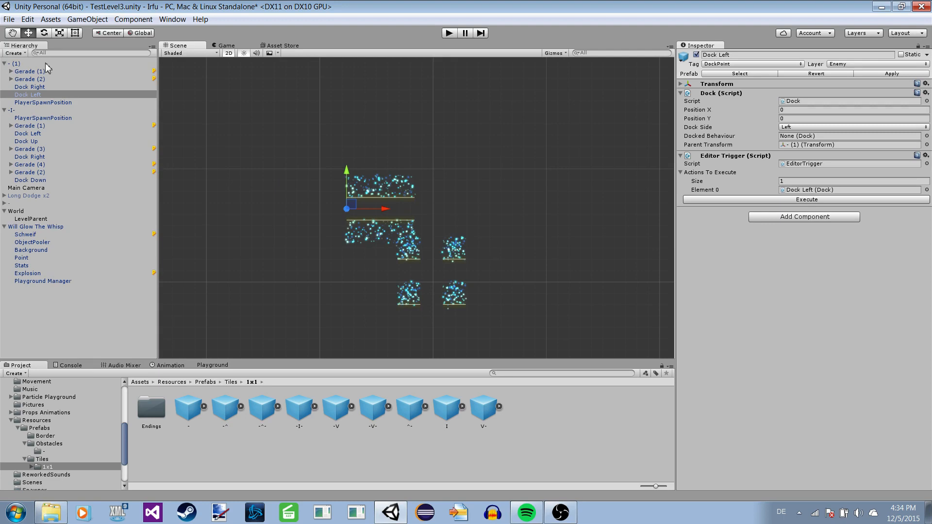
Dock the -I- tile to the - (1) tile by assigning its Dock Left as Dock Right's Docked Behaviour and executing the trigger.
click(78, 86)
scroll(323, 185, down, 3)
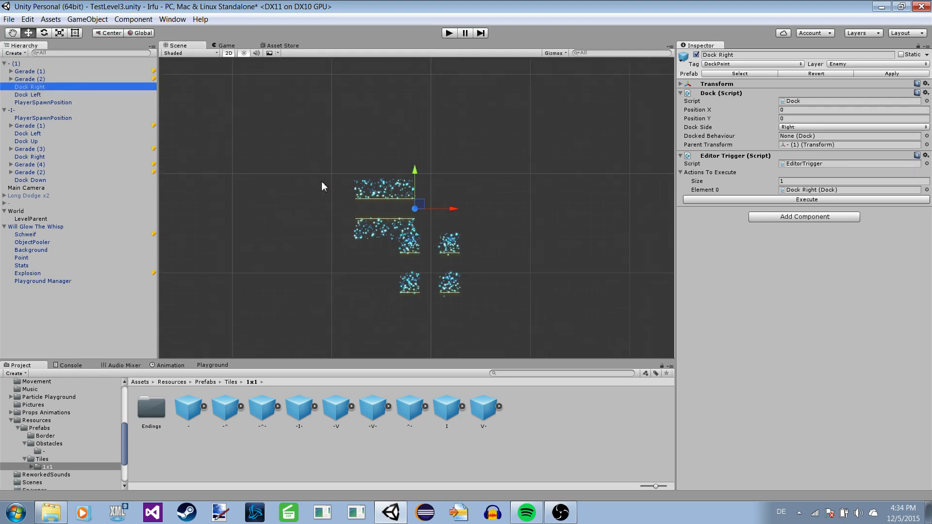
mouse_move(291, 196)
middle_down()
mouse_move(272, 214)
mouse_move(302, 196)
middle_up()
scroll(300, 181, up, 3)
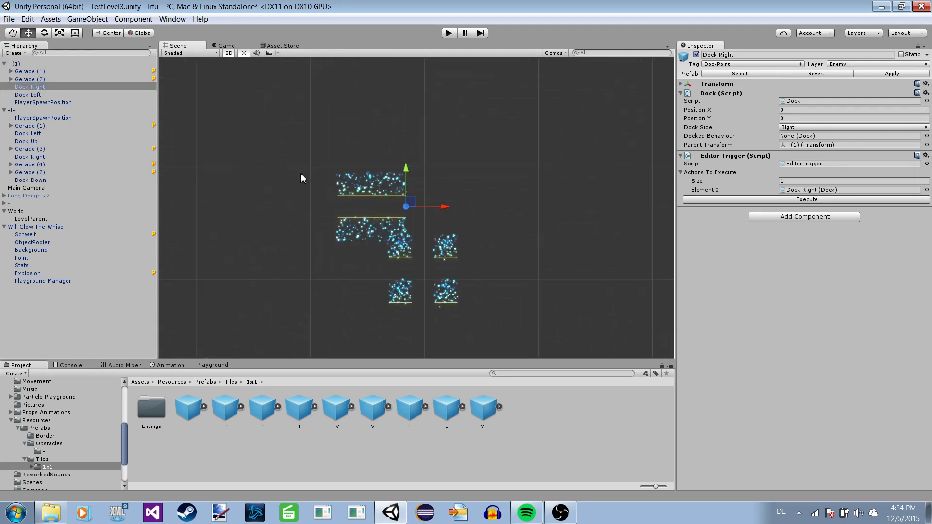
scroll(275, 171, up, 1)
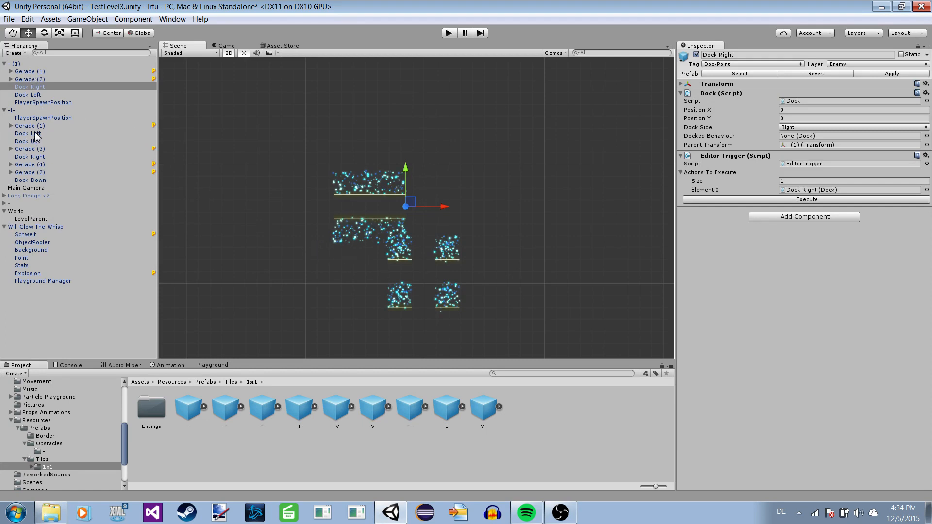
drag(35, 136, 810, 137)
click(804, 200)
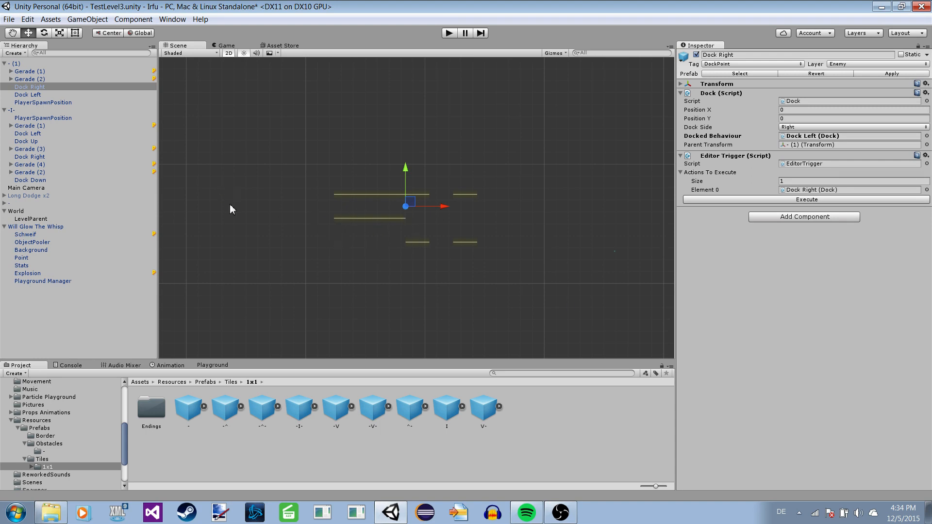
click(25, 79)
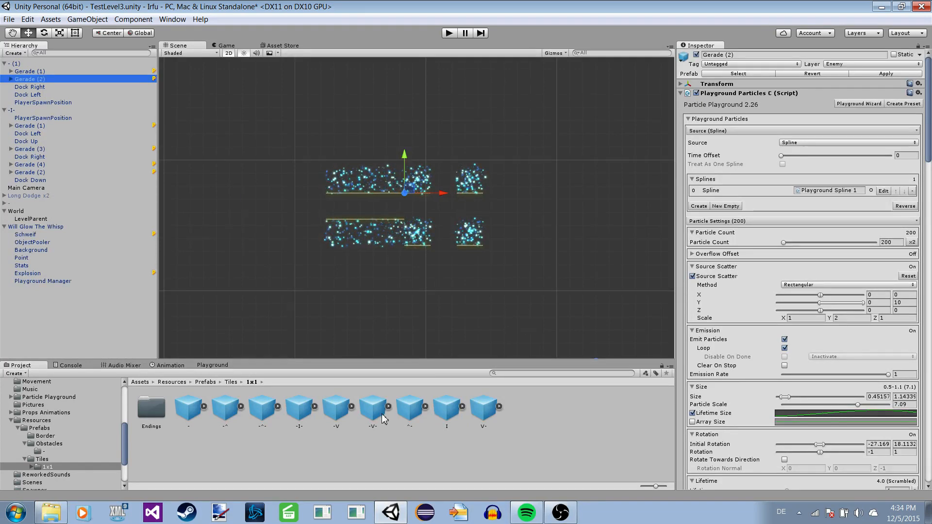
Place an instance of the I tile prefab in the scene, above and to the right of the docked tiles.
click(446, 409)
drag(575, 192, 539, 163)
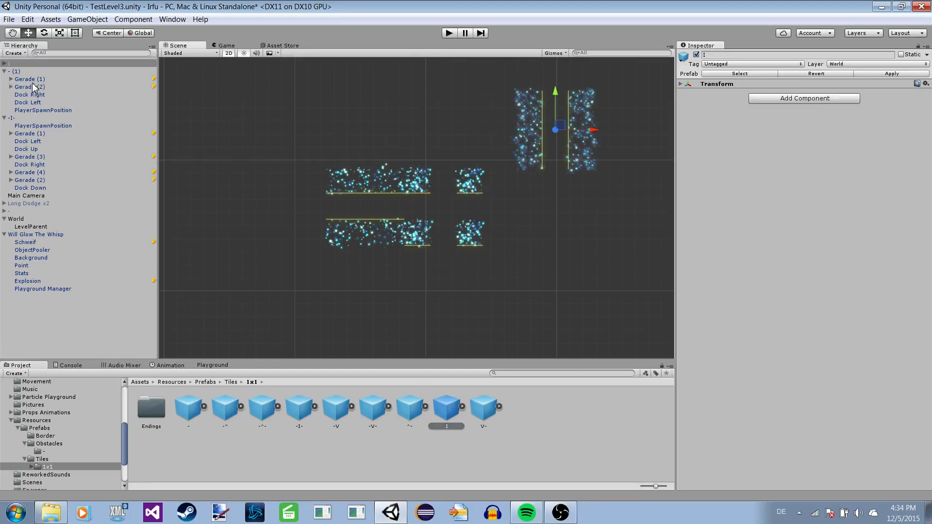
Dock the I tile onto the -I- tile by assigning Dock Bottom as Dock Up's Docked Behaviour and executing the trigger.
click(48, 94)
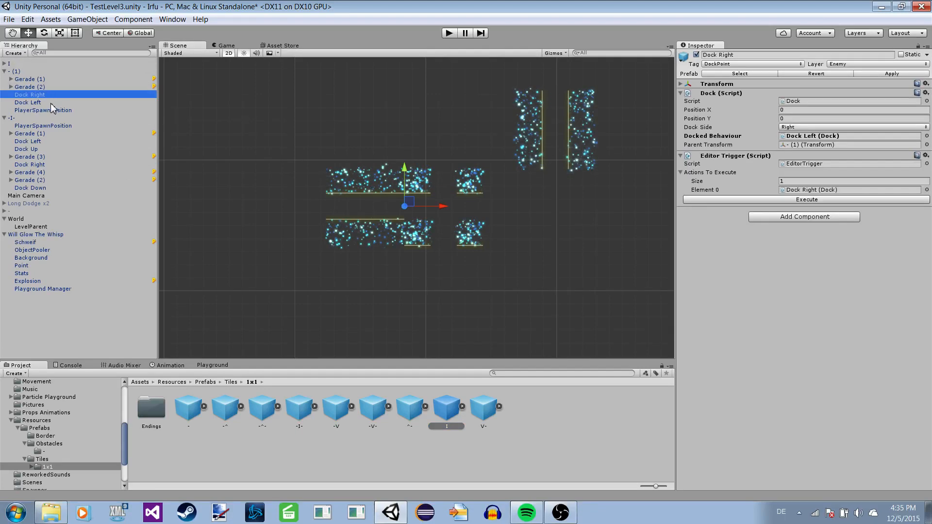
click(51, 102)
click(44, 141)
click(50, 180)
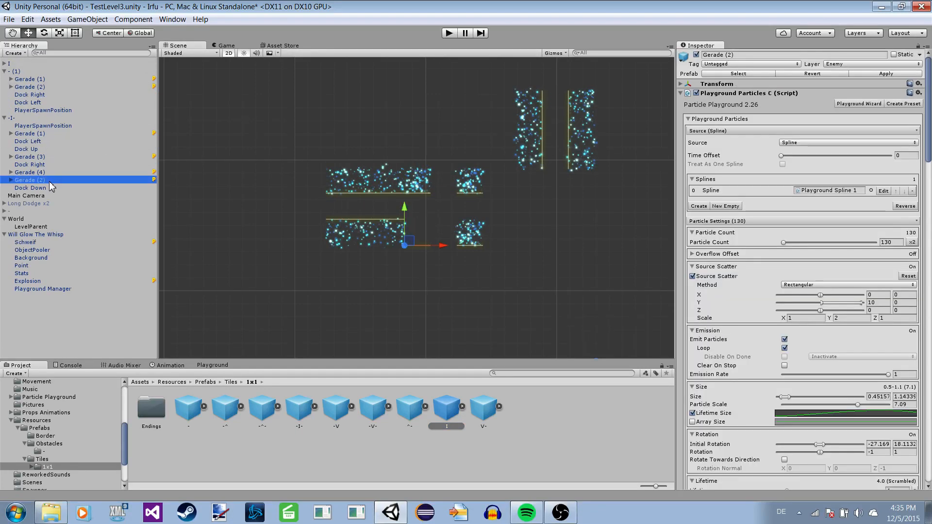
click(38, 157)
click(43, 148)
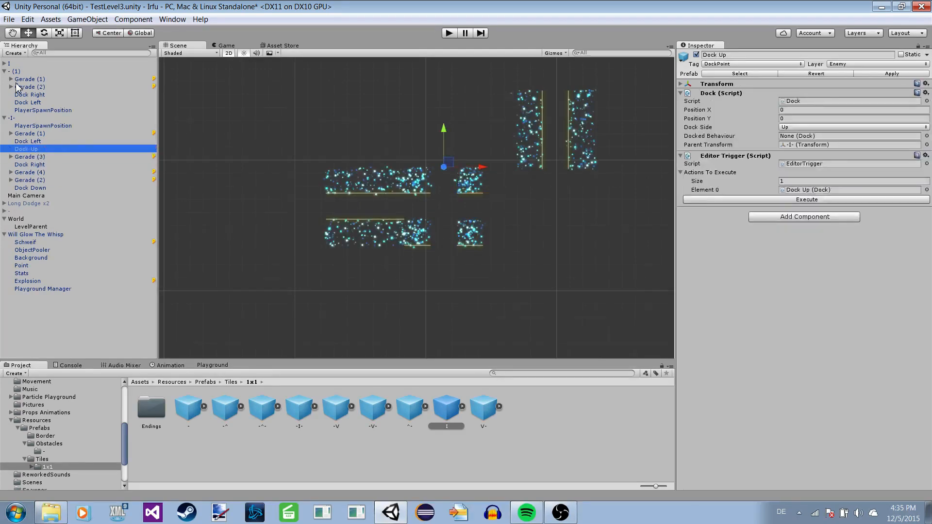
click(3, 64)
drag(40, 104, 825, 136)
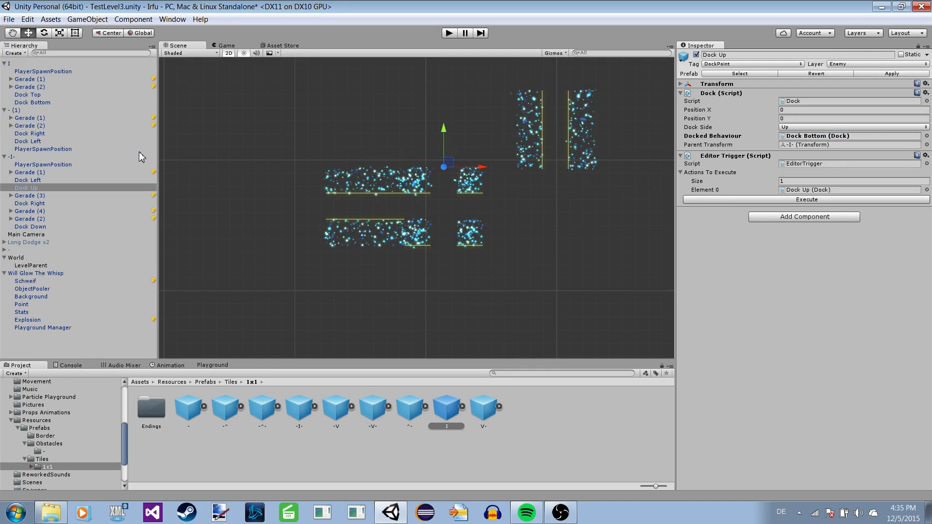
click(766, 204)
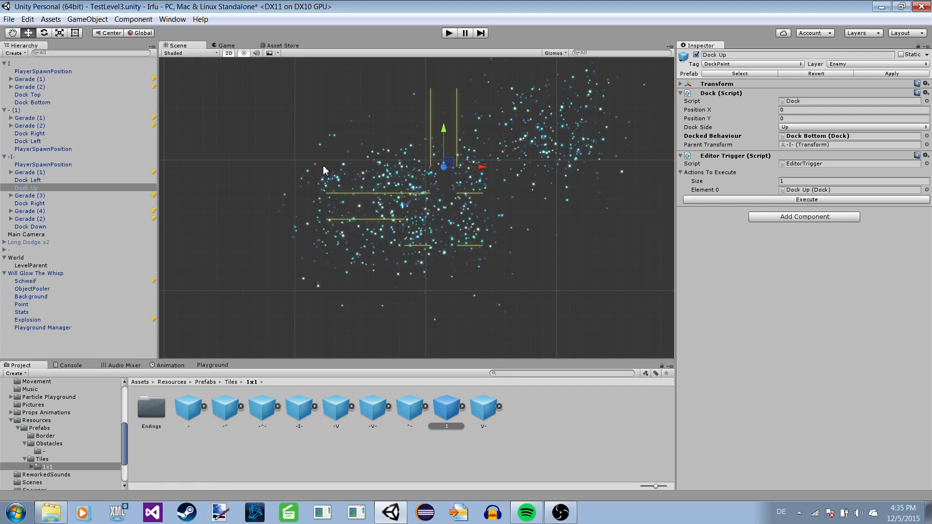
click(29, 118)
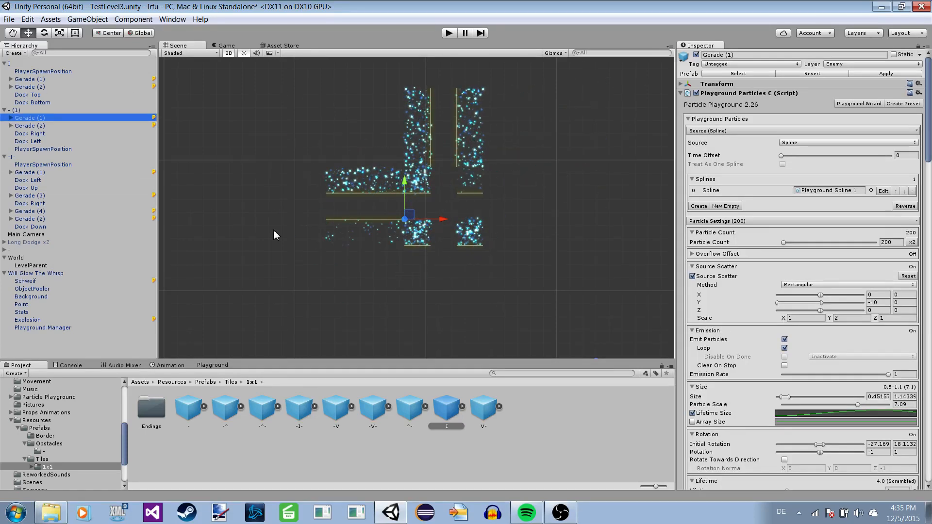
Examine the layout of the three docked tiles, including the I tile and the free Dock Left of the - (1) tile.
scroll(286, 214, down, 1)
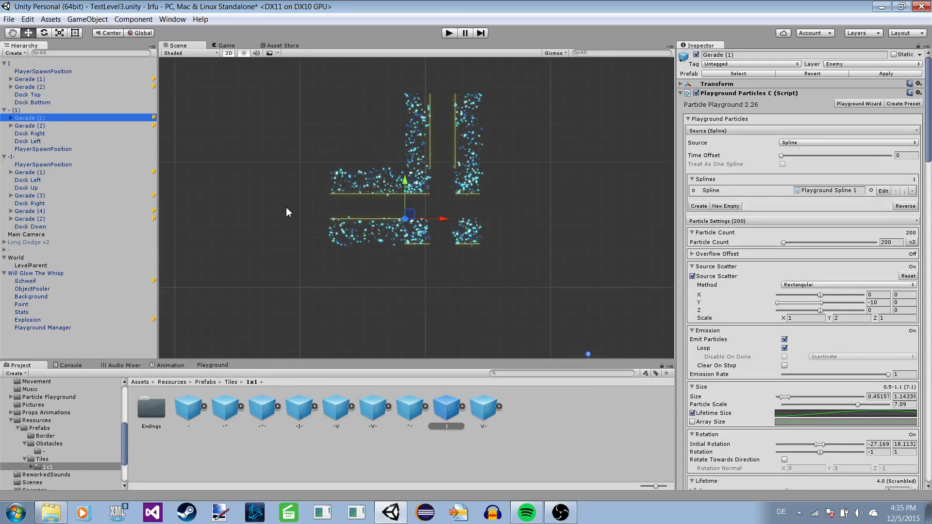
scroll(312, 208, down, 2)
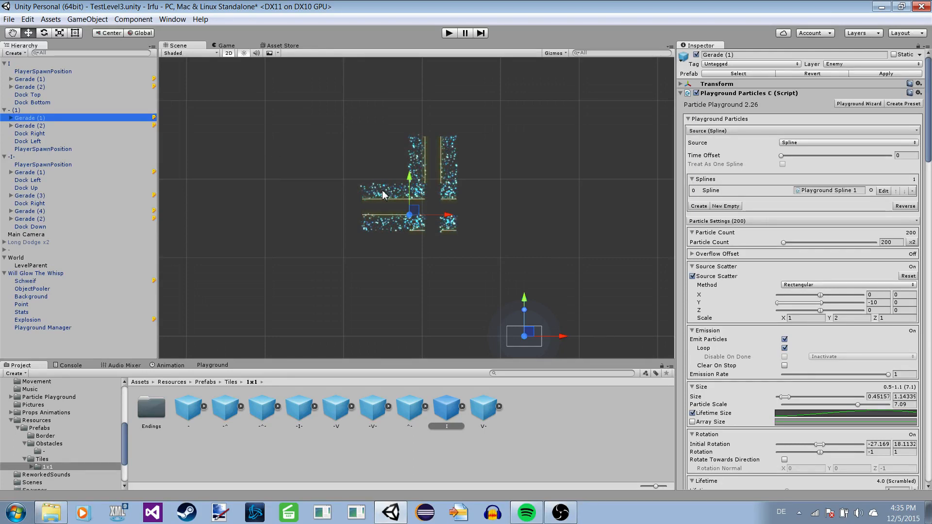
scroll(304, 109, down, 4)
scroll(326, 147, up, 4)
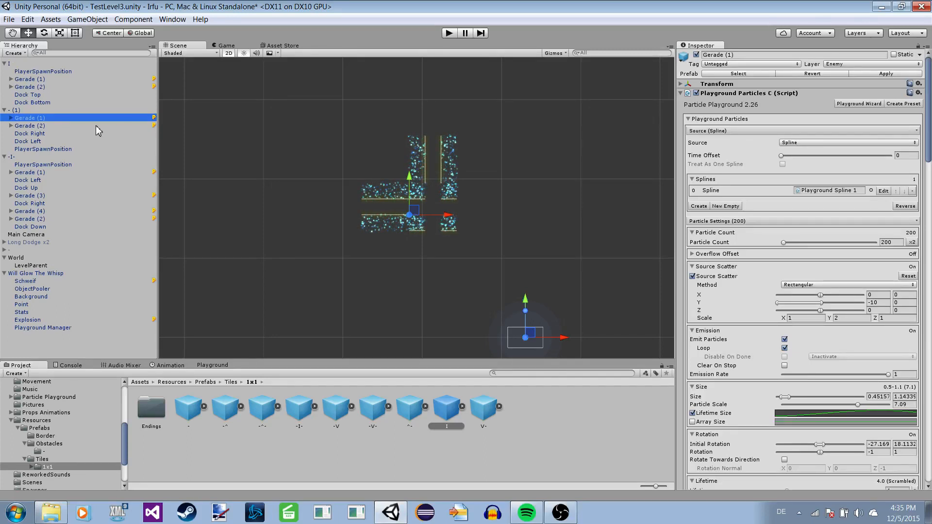
scroll(333, 169, up, 1)
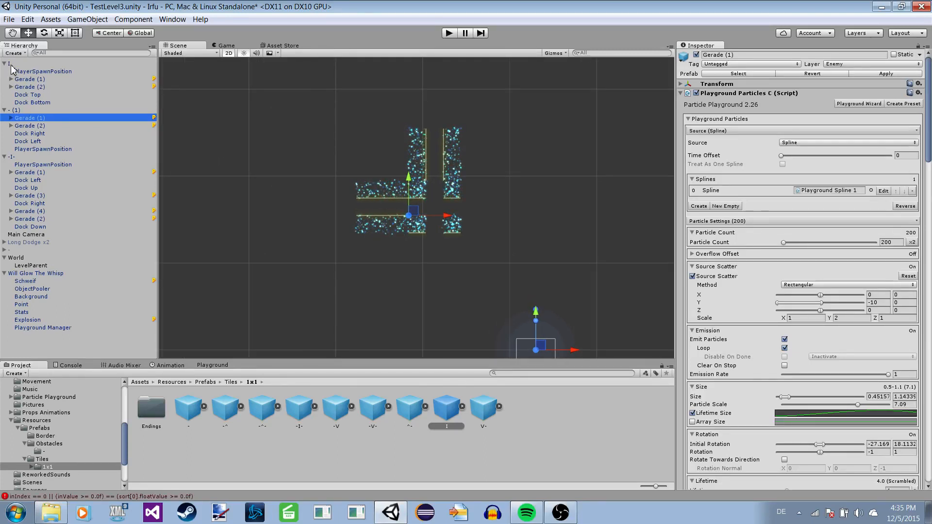
click(11, 65)
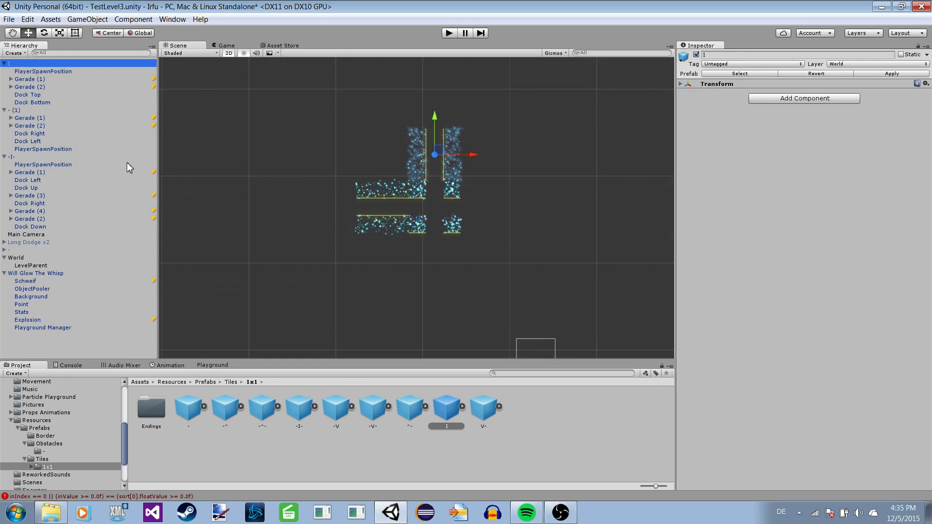
click(33, 125)
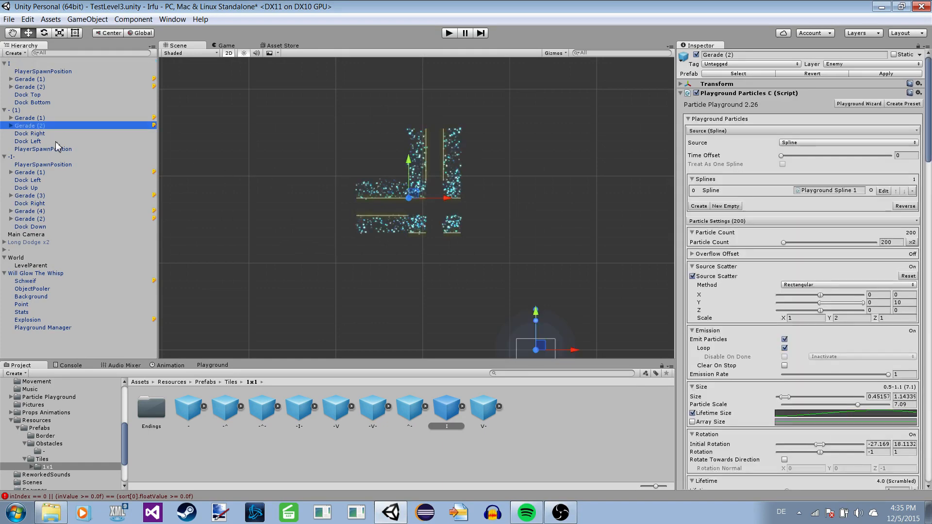
click(55, 141)
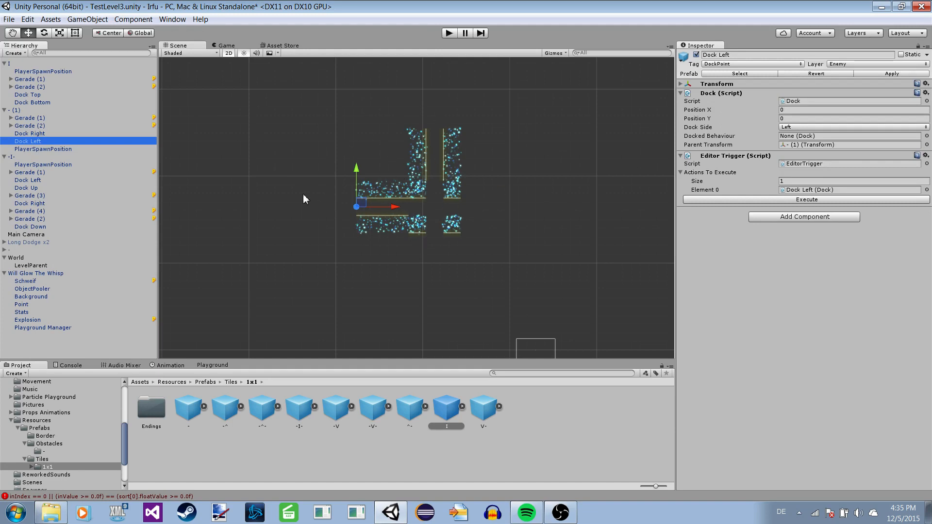
scroll(302, 192, down, 1)
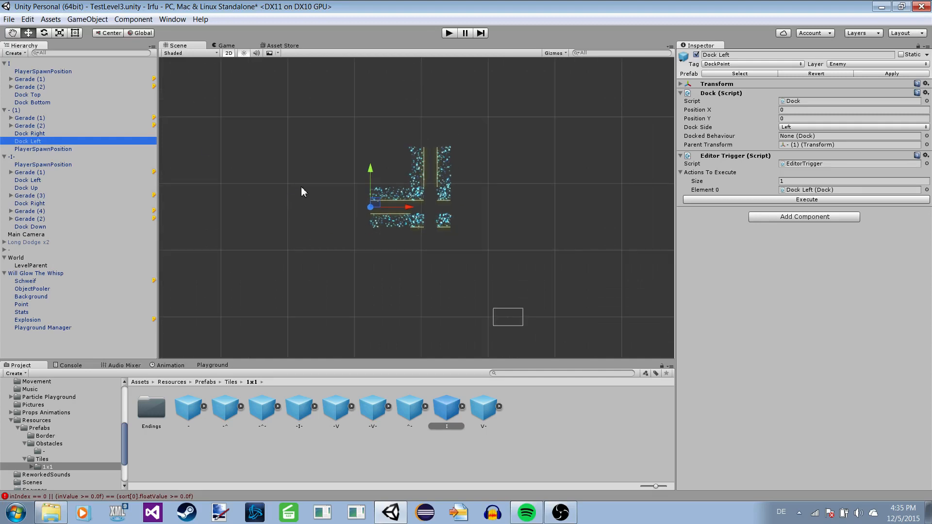
scroll(302, 191, down, 6)
scroll(350, 144, up, 10)
middle_drag(360, 131, 385, 183)
scroll(389, 146, down, 1)
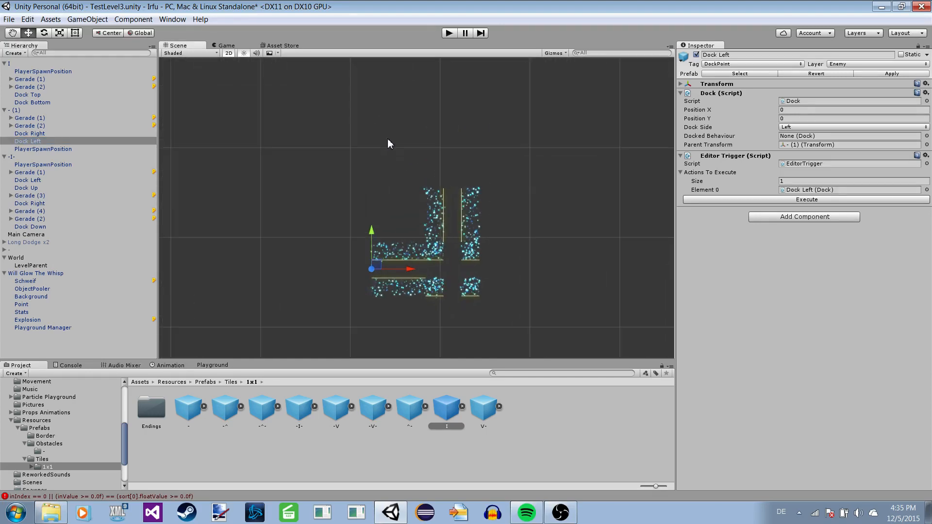
Collapse the I, - (1) and -I- tiles in the hierarchy.
click(9, 65)
click(4, 63)
click(12, 70)
click(4, 70)
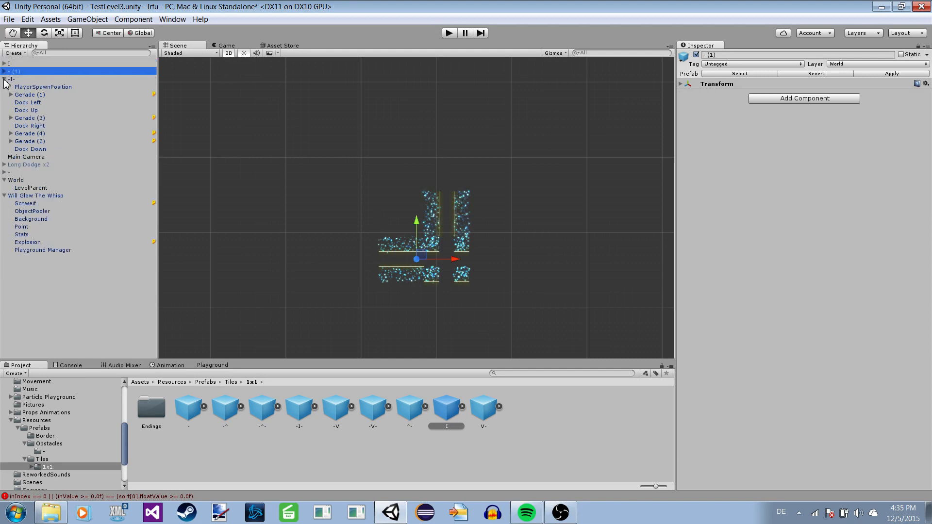
click(4, 79)
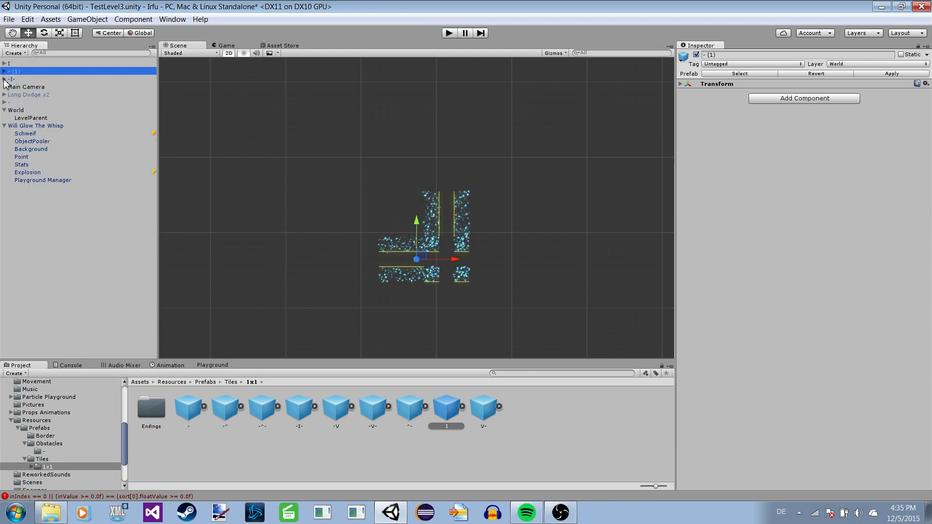
Clear the console messages and open the "-" subfolder of the Obstacles prefabs.
click(82, 369)
click(12, 372)
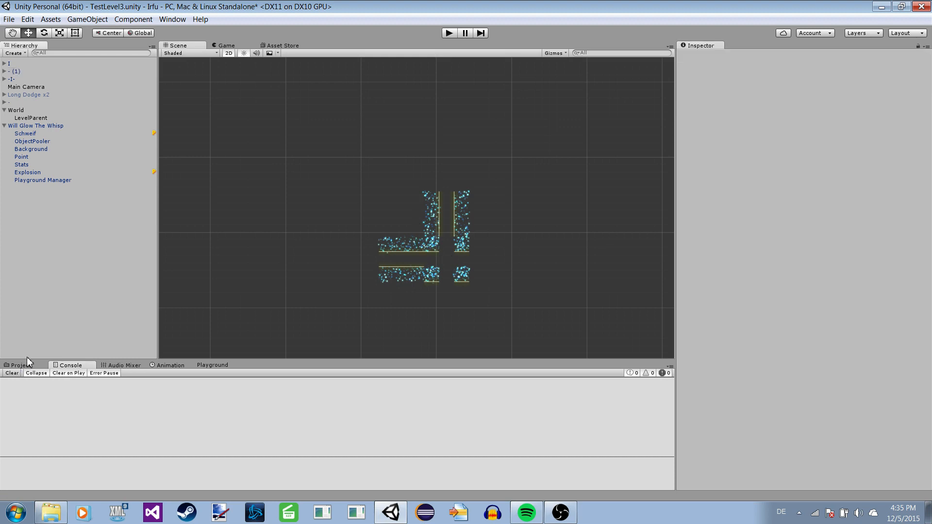
click(24, 364)
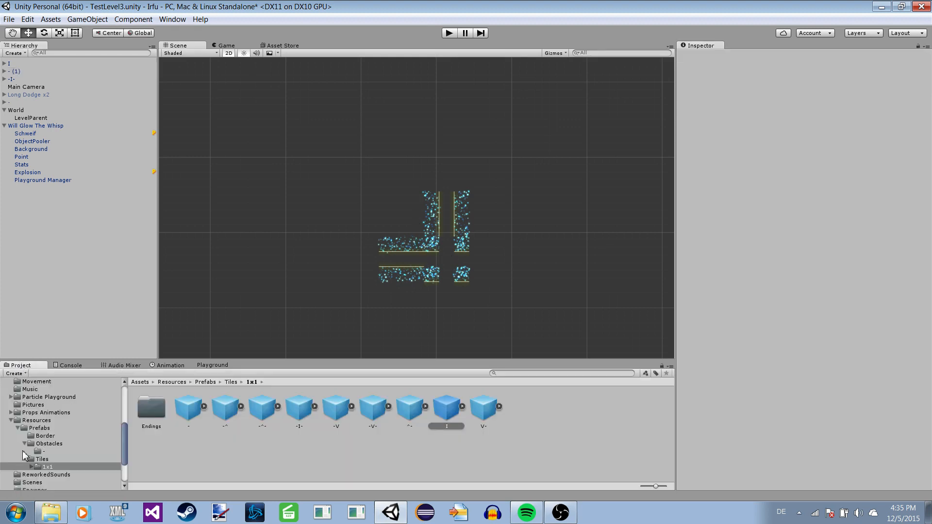
click(46, 444)
click(43, 452)
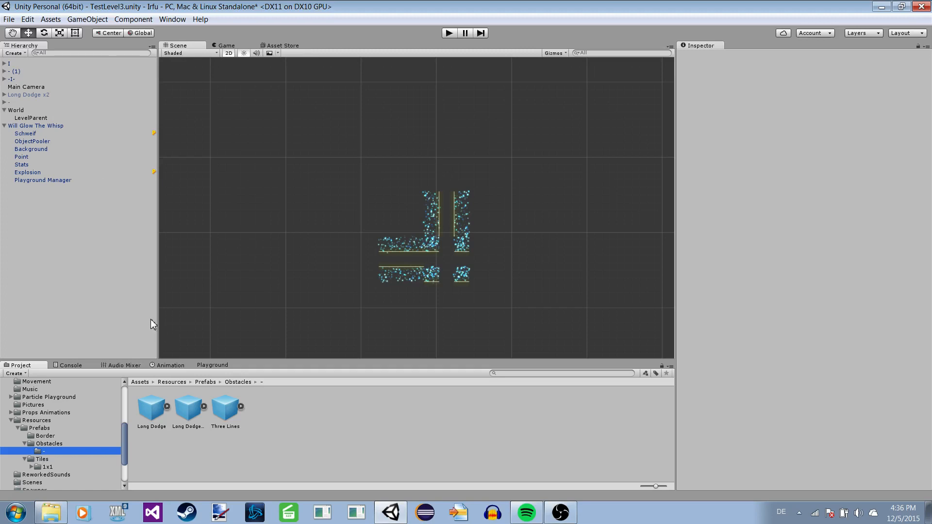
Delete the I, - (1) and -I- tiles from the scene.
click(22, 63)
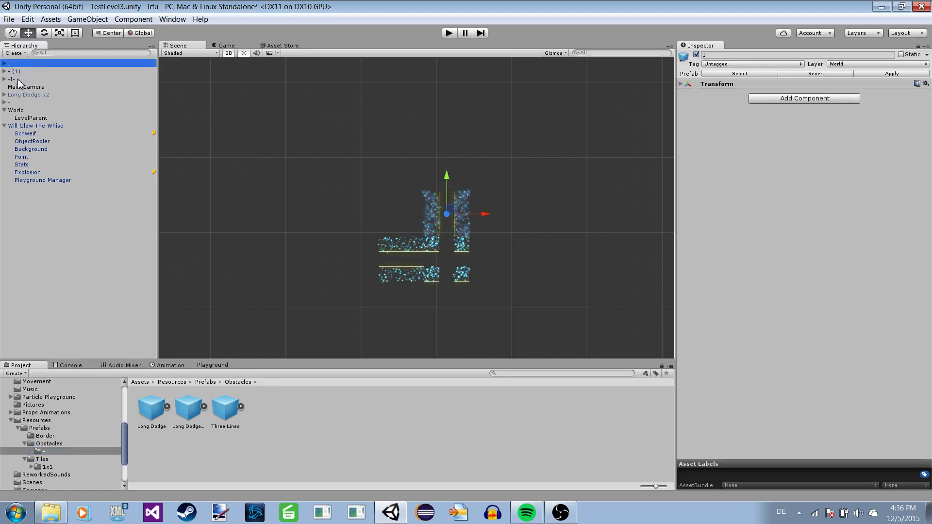
key(Delete)
click(10, 65)
key(Delete)
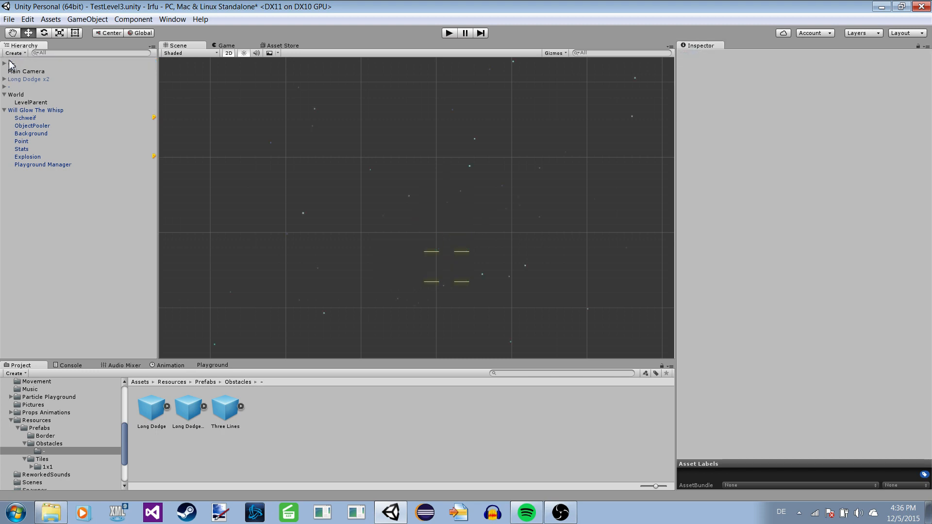
click(9, 62)
key(Delete)
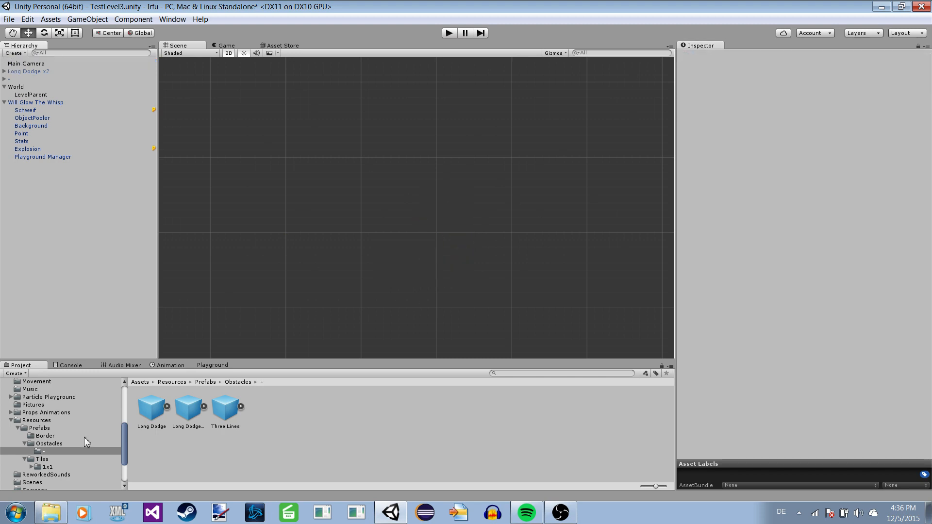
Look through the Obstacles prefabs and inspect the Long Dodge prefab in the "-" subfolder.
click(52, 444)
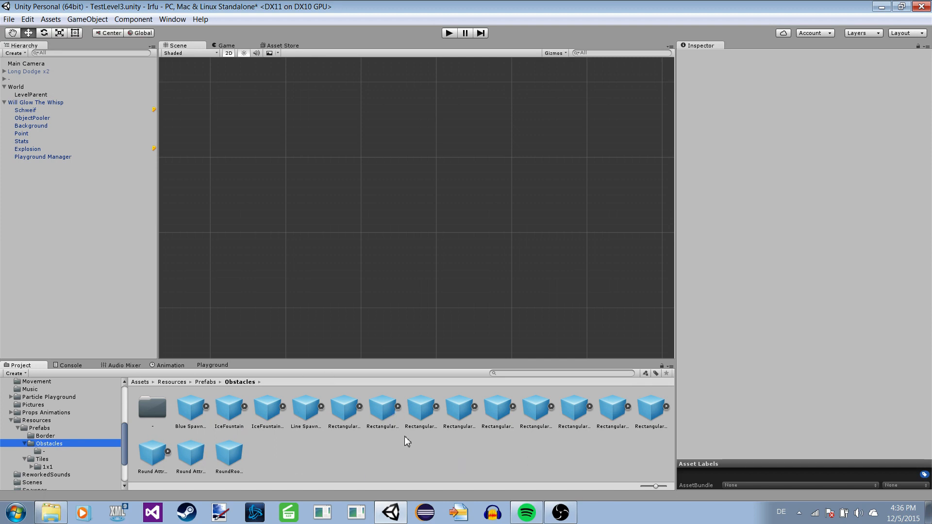
click(152, 415)
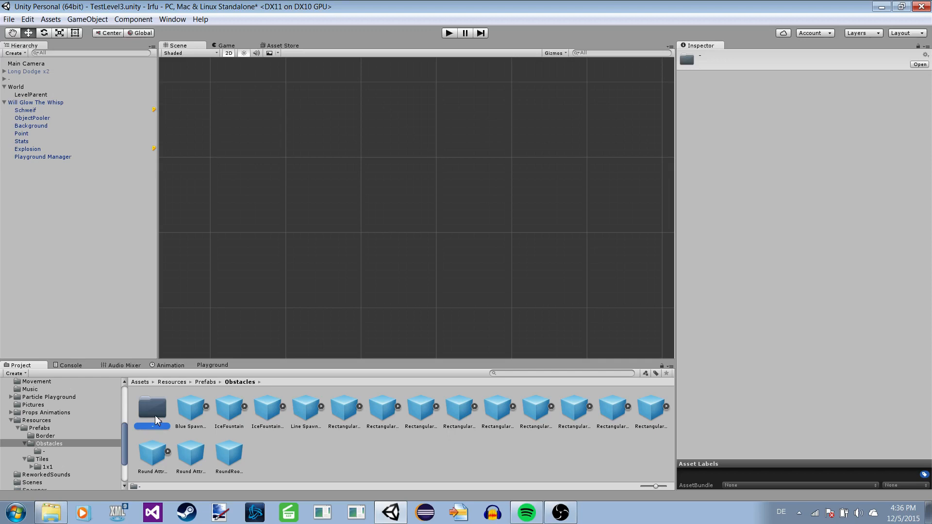
double_click(156, 418)
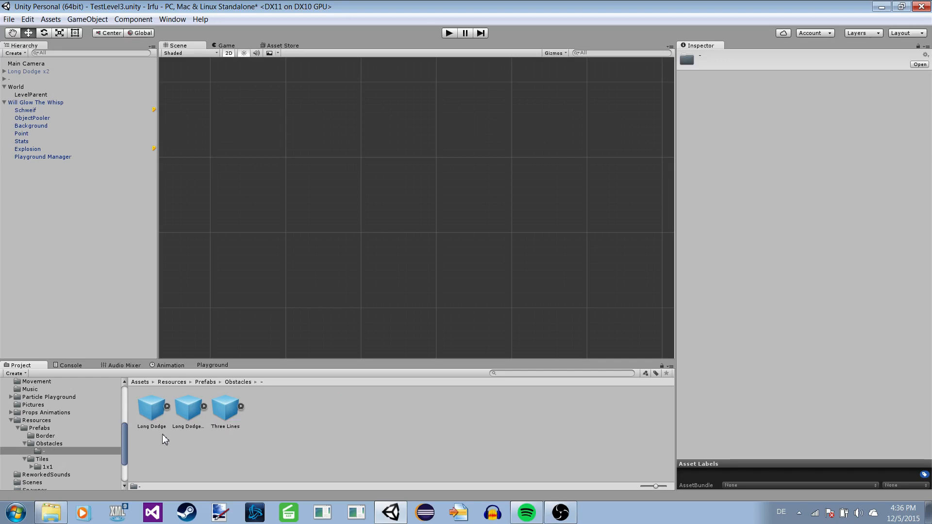
click(153, 415)
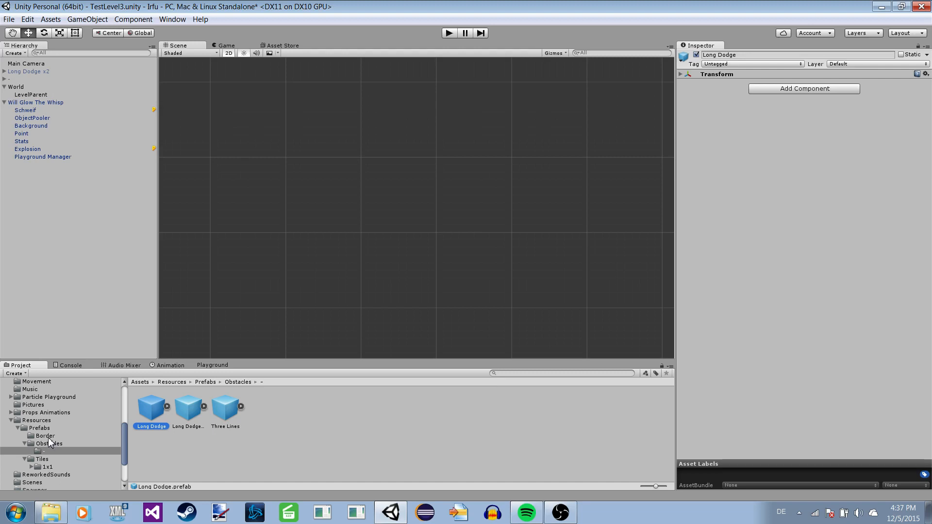
Place an instance of the "-" tile prefab from the 1x1 tiles folder in the empty scene.
click(47, 467)
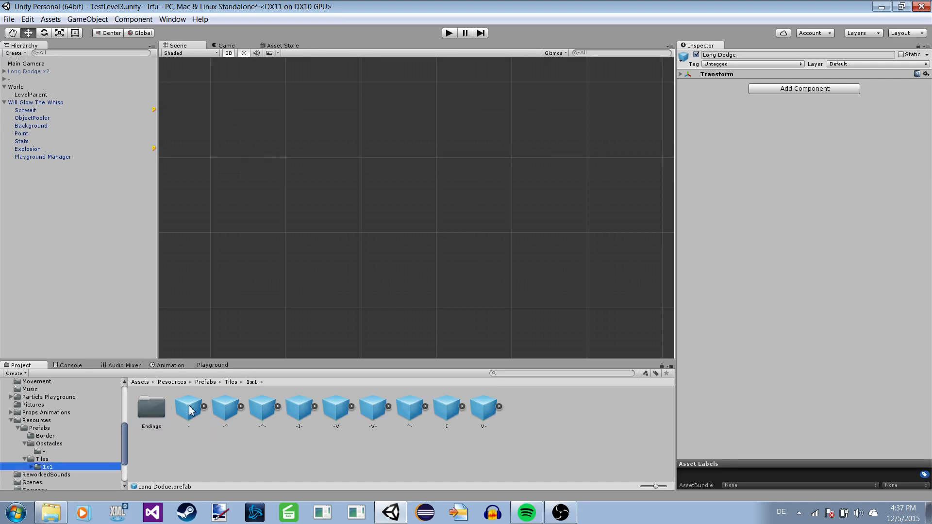
drag(189, 407, 370, 168)
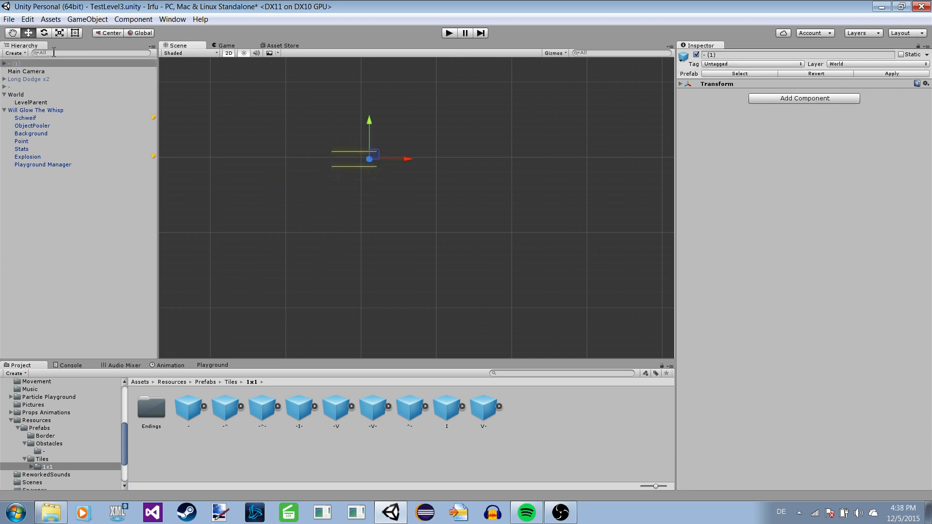
Expand the - (1) tile in the hierarchy and select its Gerade (1) border to preview the particles.
click(3, 63)
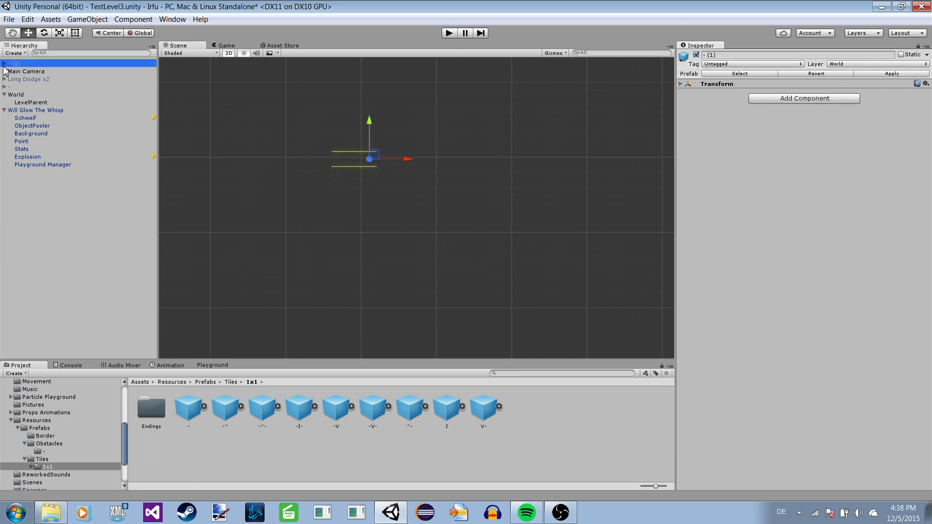
click(4, 63)
click(22, 71)
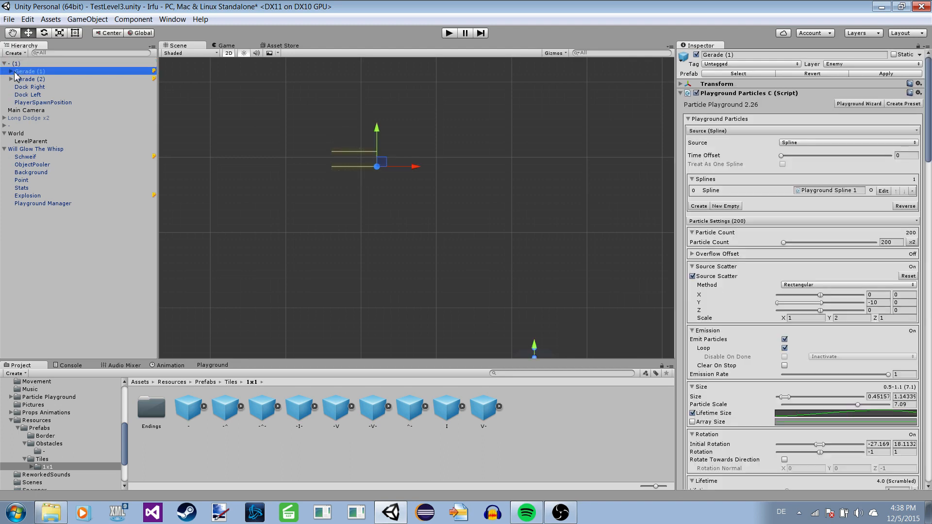
Place an instance of the Three Lines prefab from the "-" subfolder of Obstacles in the scene beside the tile.
click(53, 443)
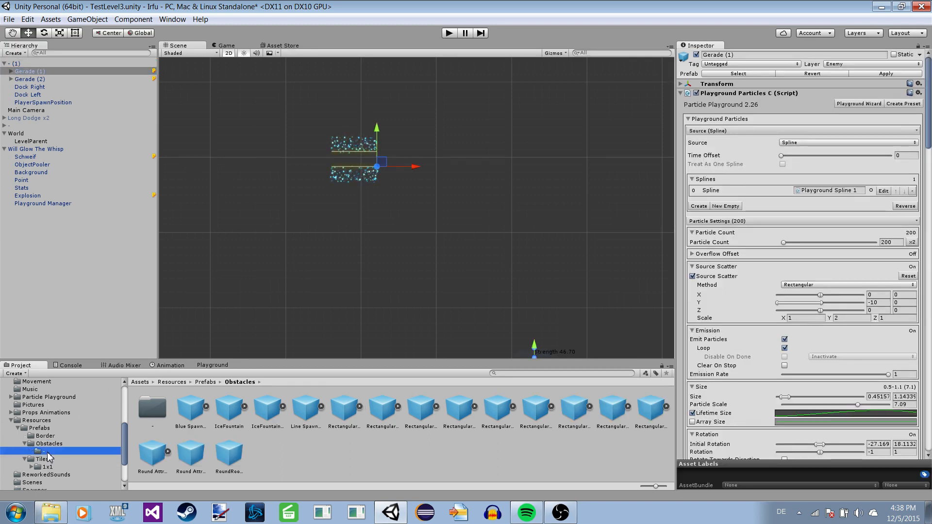
click(44, 451)
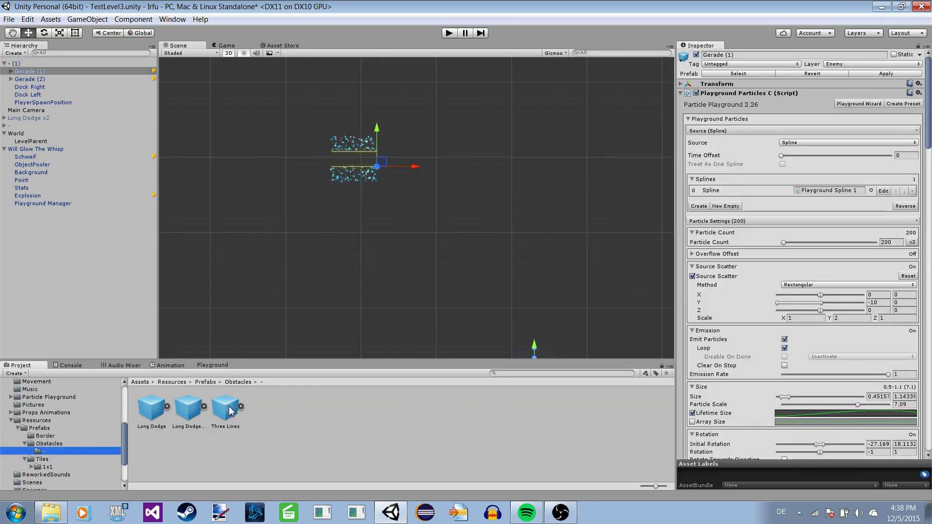
drag(225, 410, 467, 233)
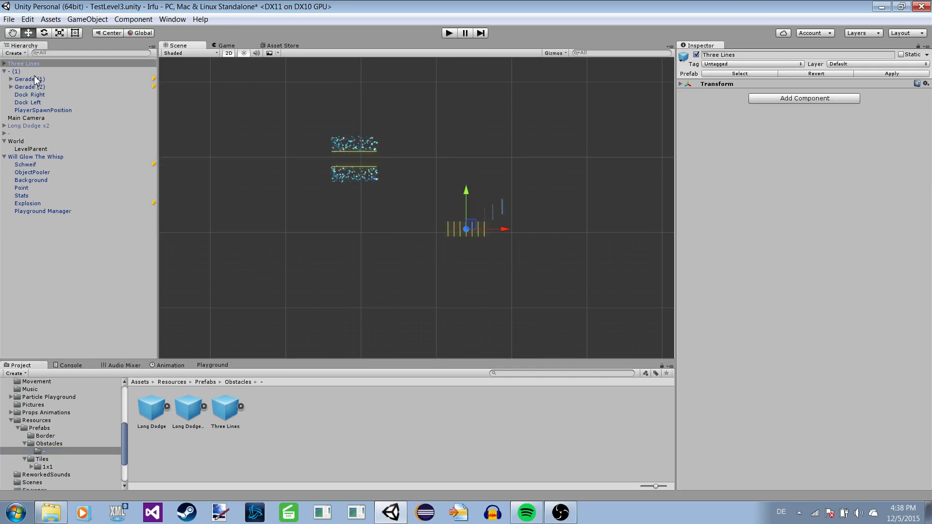
Make the Three Lines obstacle a child of the - (1) tile's PlayerSpawnPosition.
drag(32, 65, 65, 110)
click(50, 108)
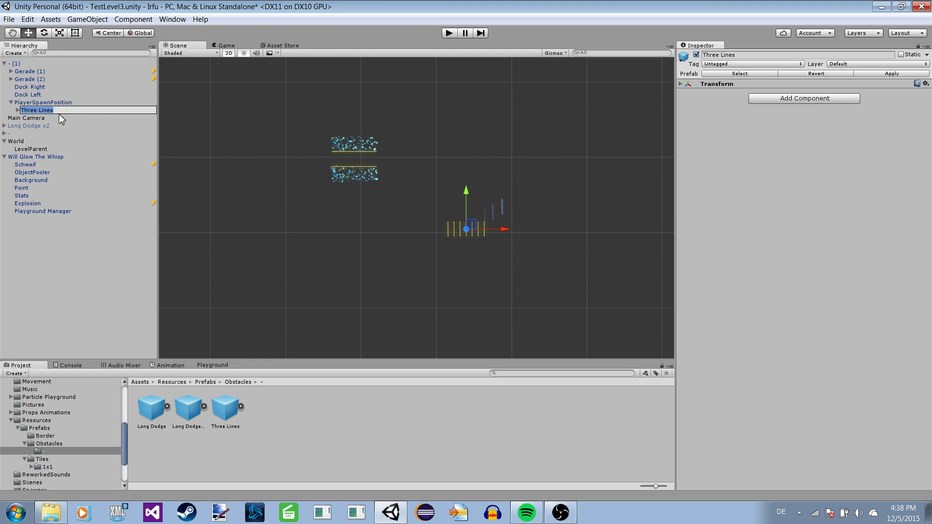
click(52, 131)
click(45, 112)
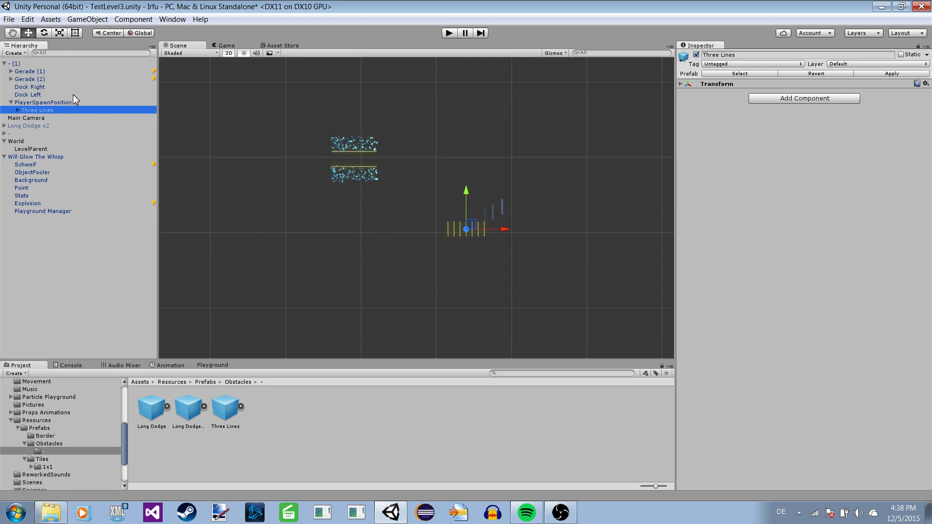
Set the Three Lines obstacle's X and Y position to 0 so it sits centred in the tile.
click(686, 88)
click(681, 84)
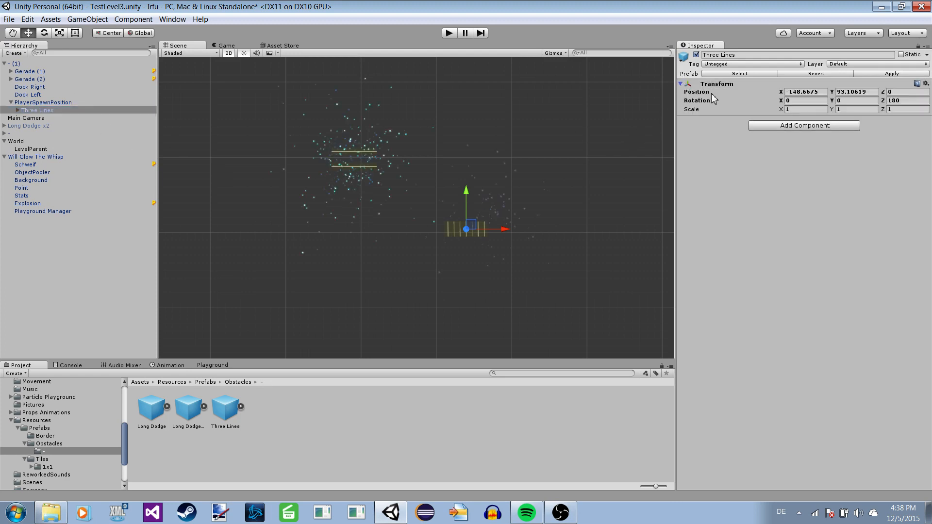
click(818, 92)
text(0)
click(864, 93)
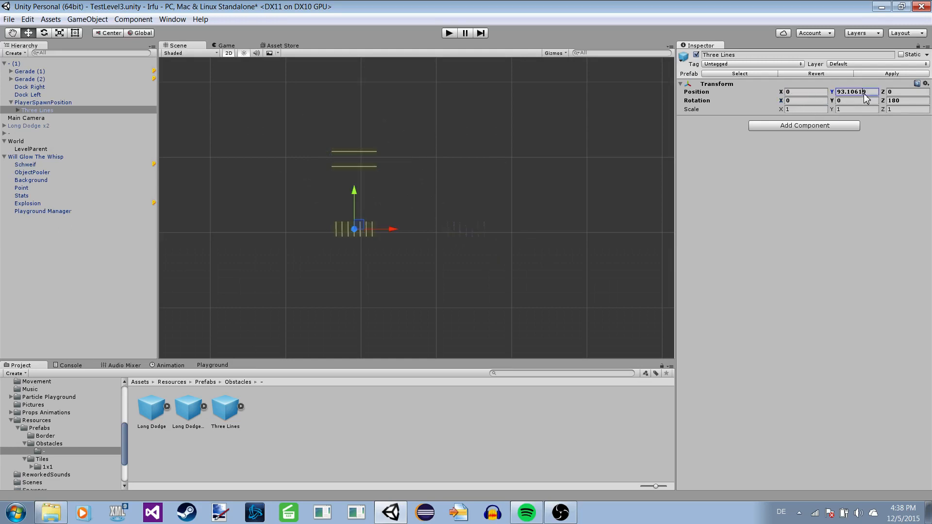
text(0)
Select Gerade (2) and examine the Three Lines obstacle between the tile's borders with the particles running.
scroll(291, 121, up, 1)
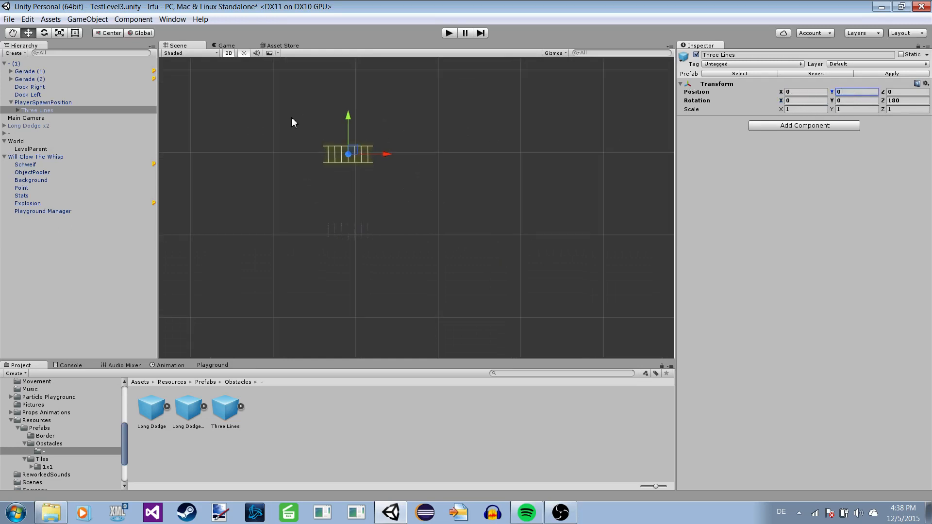
scroll(296, 135, up, 1)
middle_drag(301, 146, 391, 192)
scroll(378, 179, up, 2)
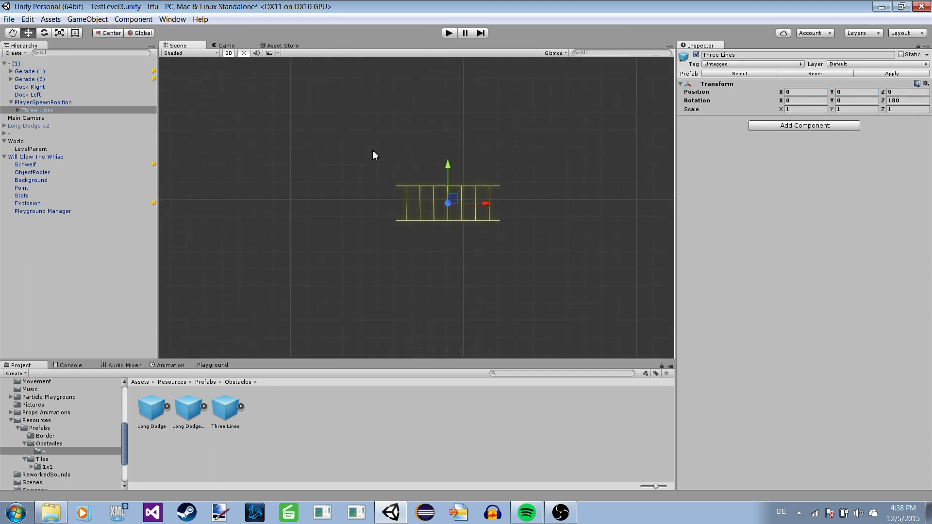
click(33, 88)
click(42, 80)
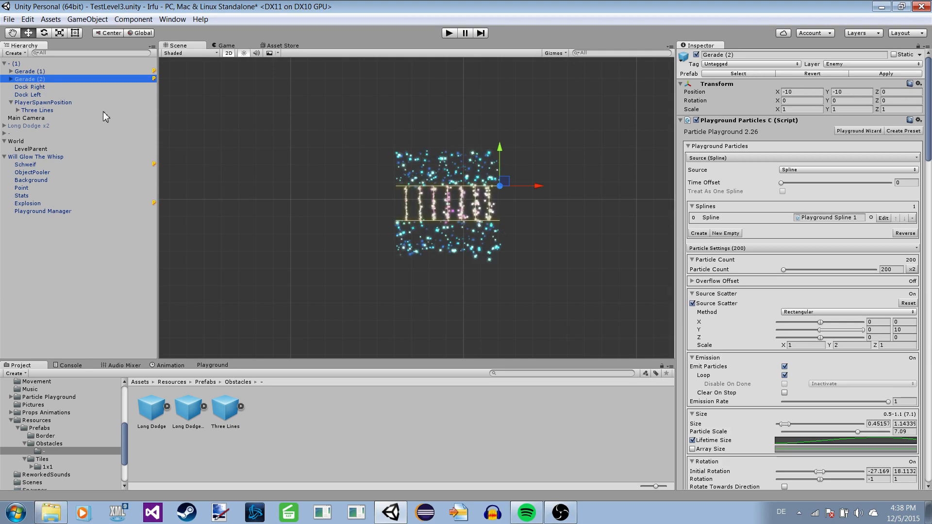
middle_drag(381, 171, 303, 144)
scroll(358, 157, up, 7)
scroll(303, 145, up, 3)
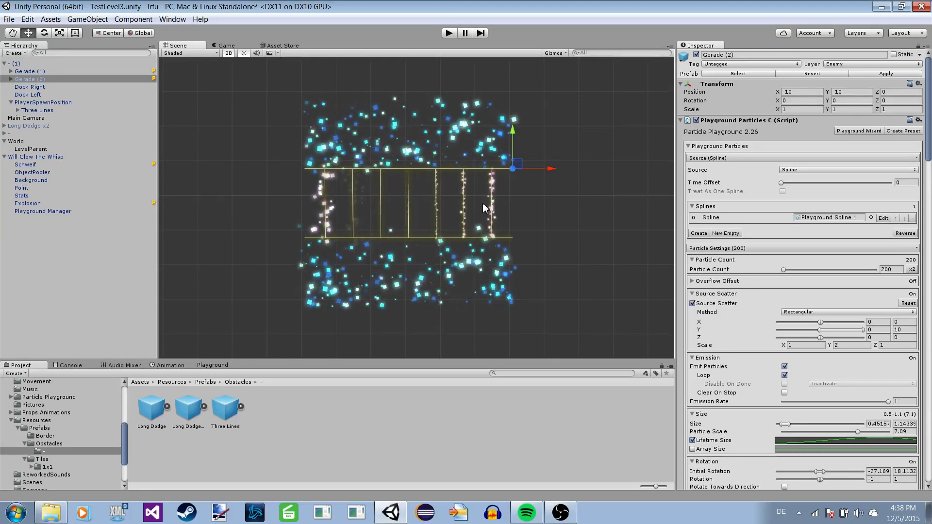
Deactivate the World object that holds the level generator.
click(28, 134)
click(30, 142)
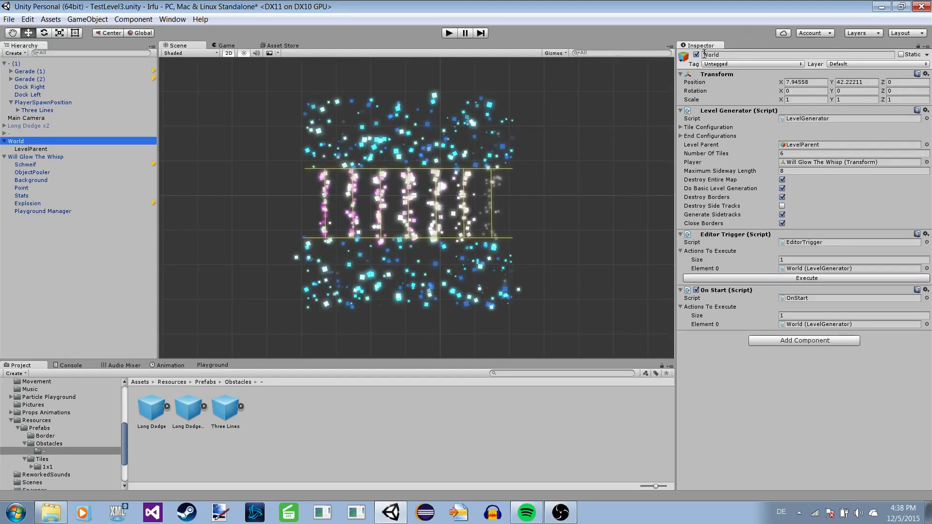
Make Will Glow The Whisp a child of PlayerSpawnPosition and set its X and Y position to 0.
click(39, 157)
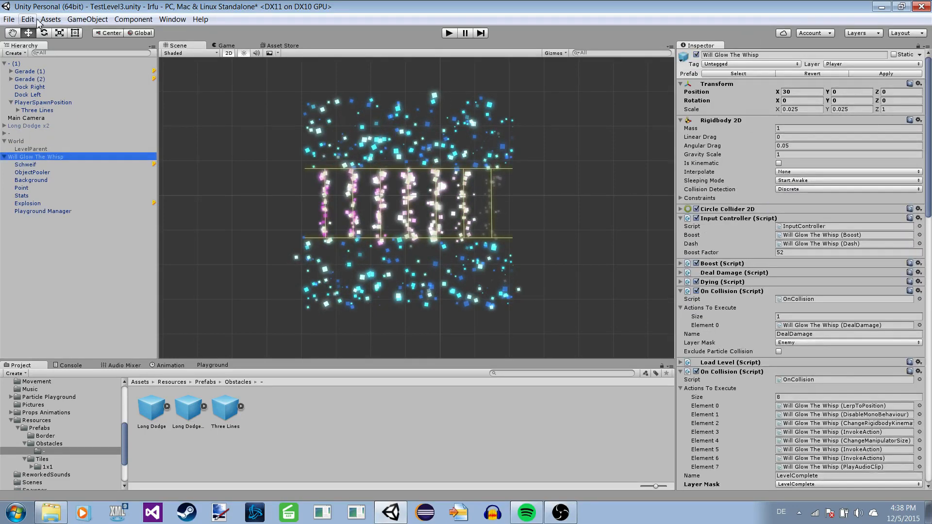
double_click(80, 156)
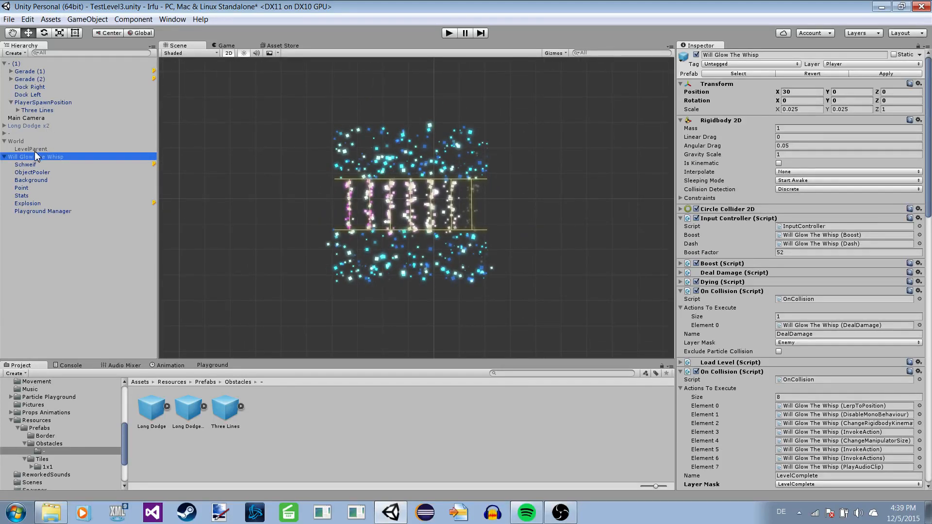
drag(43, 106, 43, 105)
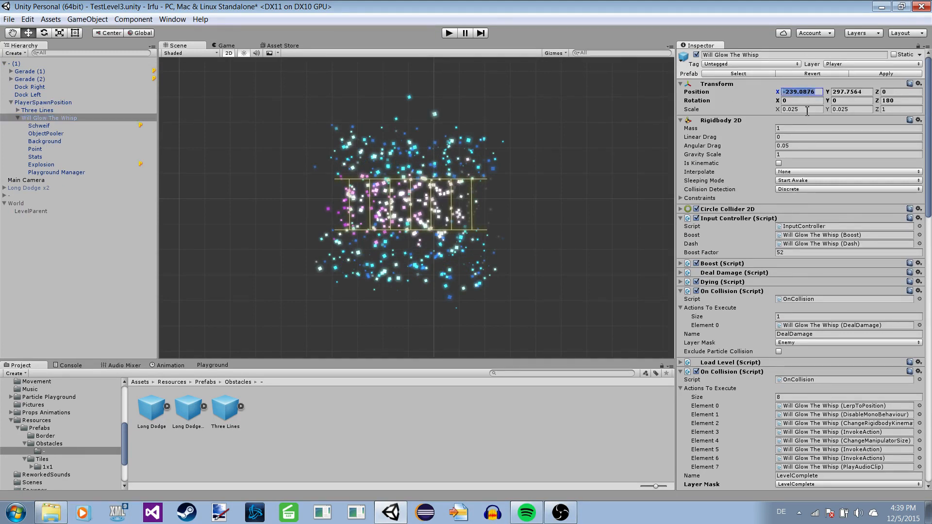
text(0)
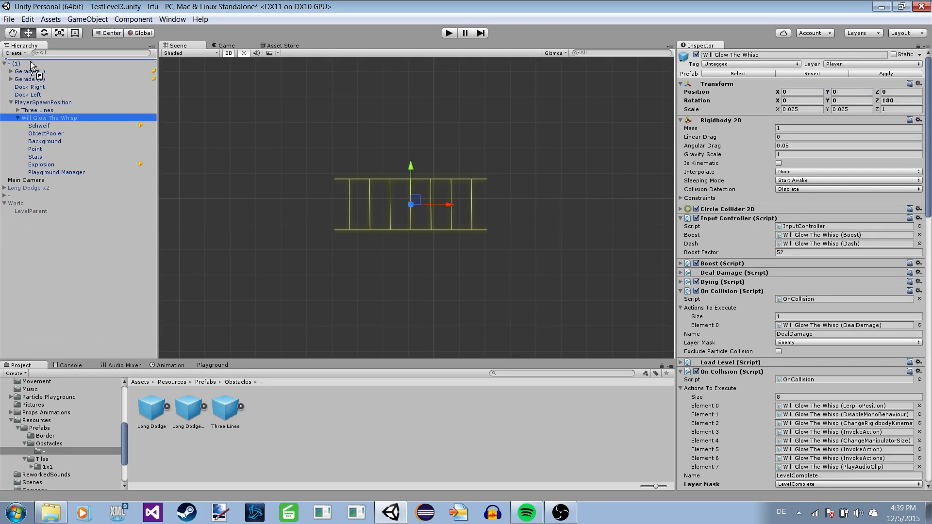
Return Will Glow The Whisp to the hierarchy's root level and move it beyond the tile's right end to X -163.
drag(31, 62, 32, 63)
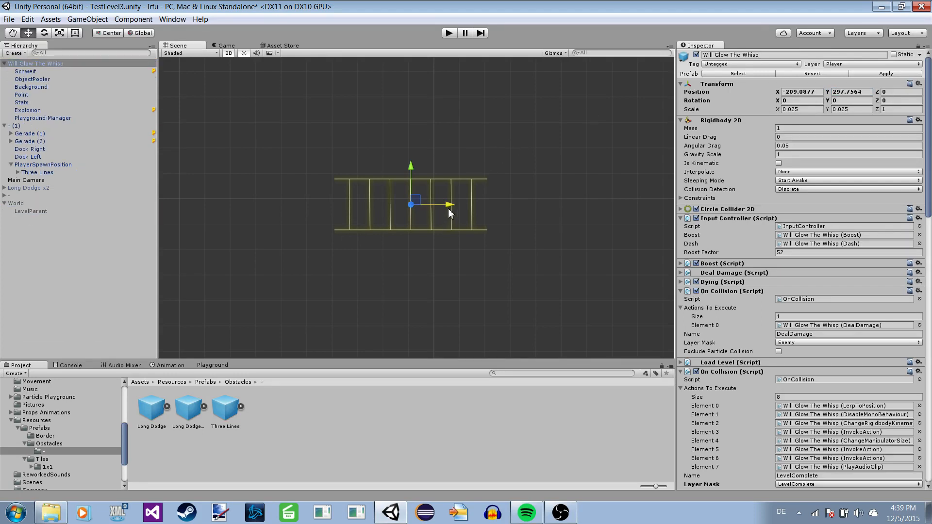
drag(451, 212, 599, 214)
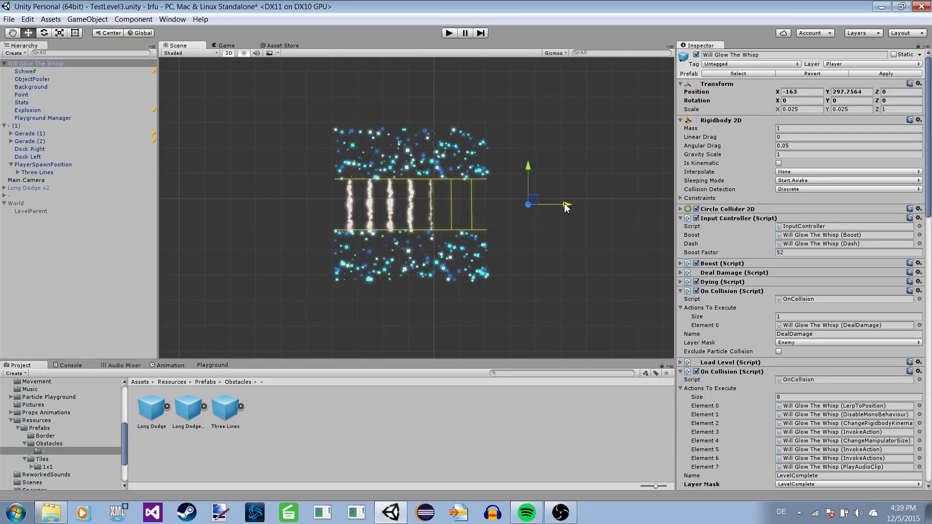
Test flying the player through the Three Lines tile in Play mode and stop the test.
click(451, 34)
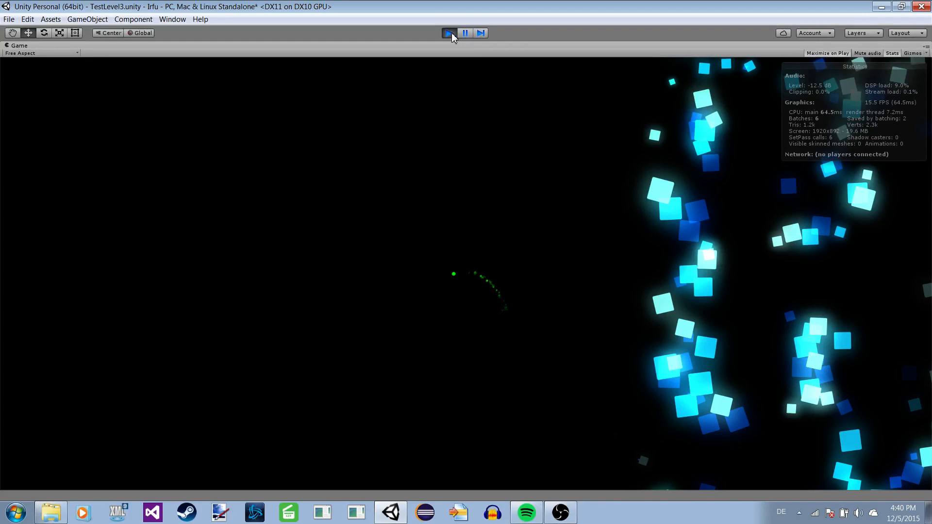
click(449, 33)
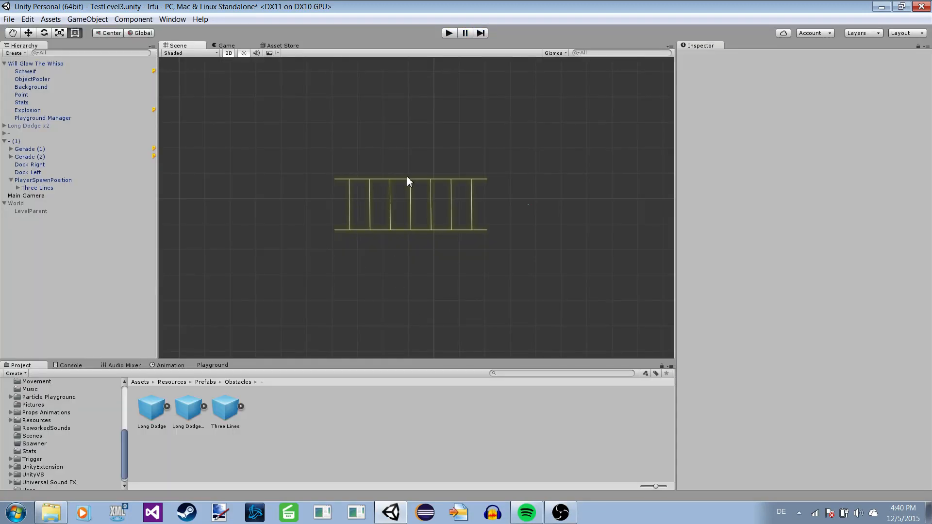
Preview the tile's border and obstacle particles in the scene by selecting Gerade (2) and Gerade (1).
scroll(409, 181, up, 1)
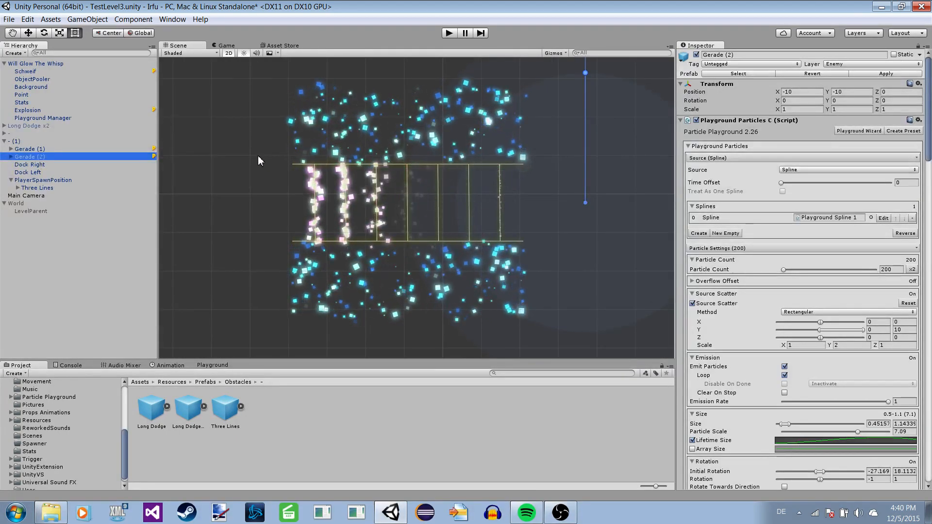
scroll(258, 155, down, 1)
middle_drag(291, 156, 290, 165)
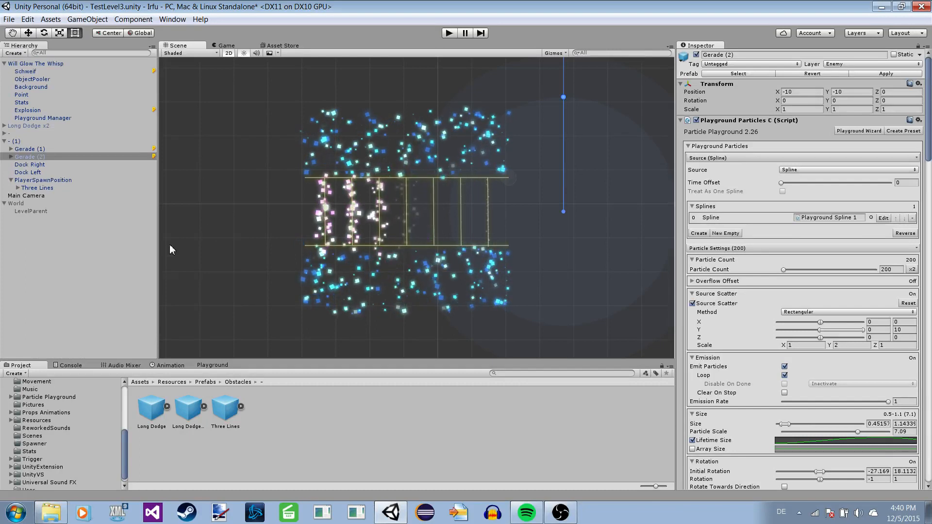
click(15, 147)
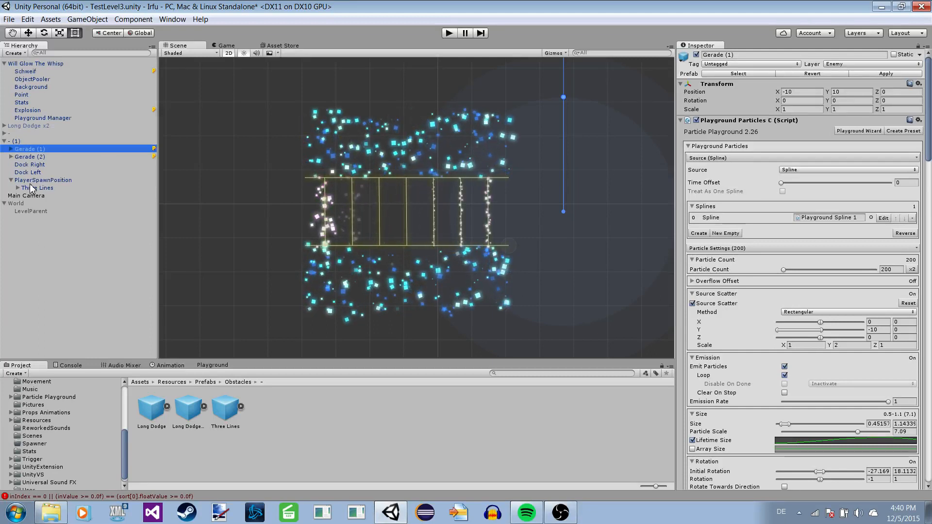
Delete the Three Lines obstacle from the tile's PlayerSpawnPosition.
click(28, 126)
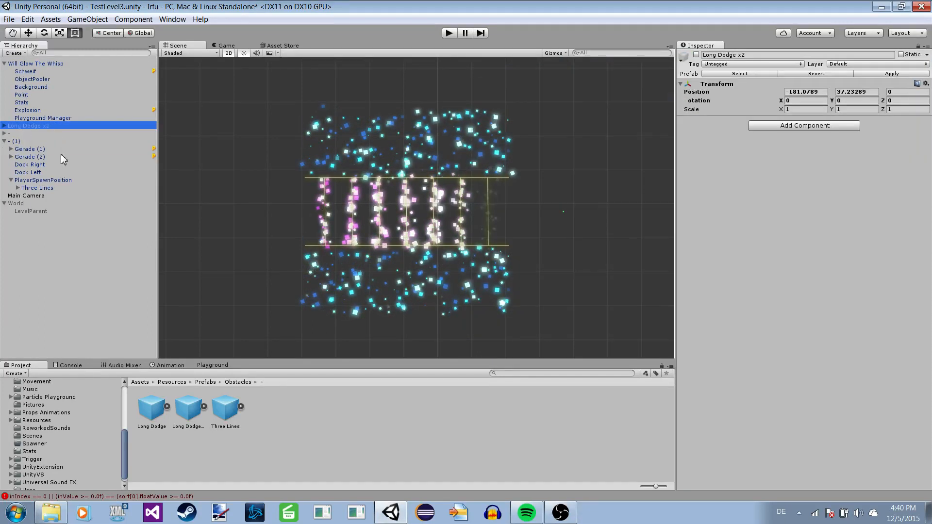
click(30, 164)
click(17, 203)
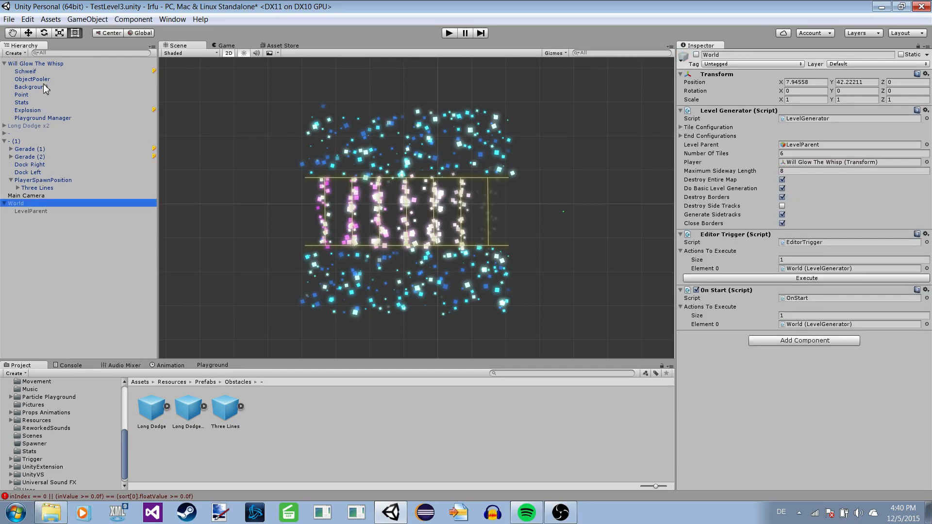
click(33, 79)
click(41, 180)
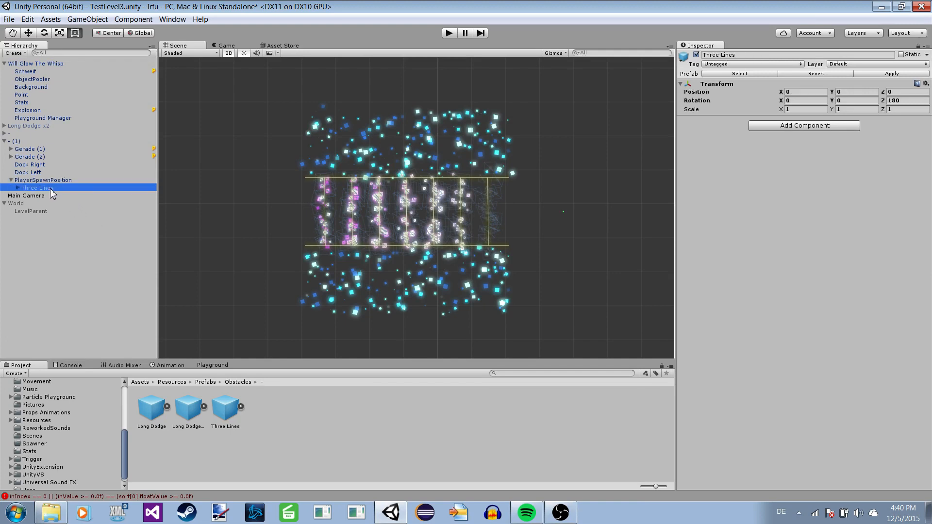
key(Delete)
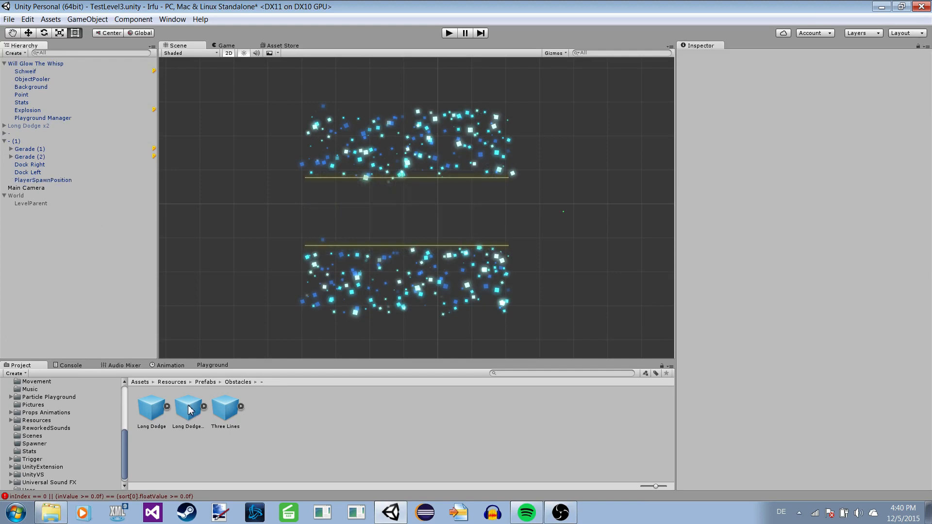
Add the Long Dodge prefab as a child of the tile's PlayerSpawnPosition, centred between the borders.
drag(55, 231, 175, 408)
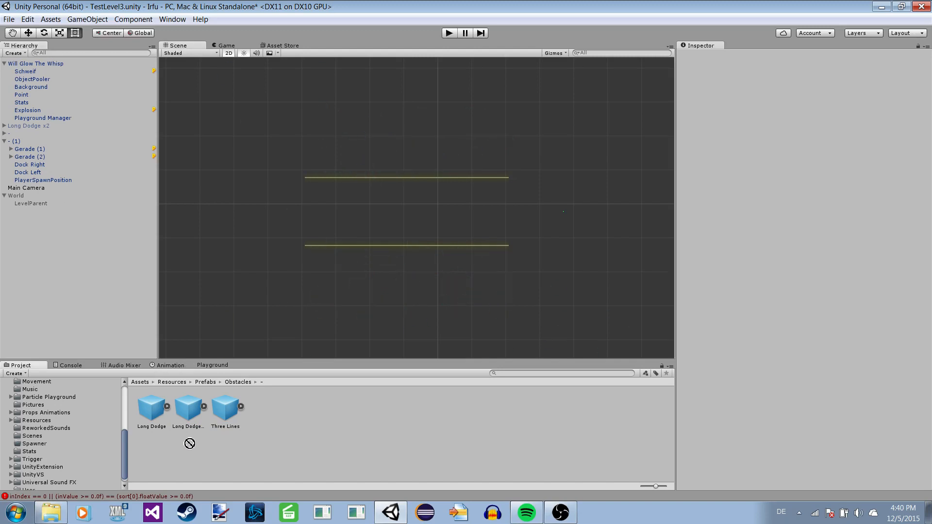
click(183, 427)
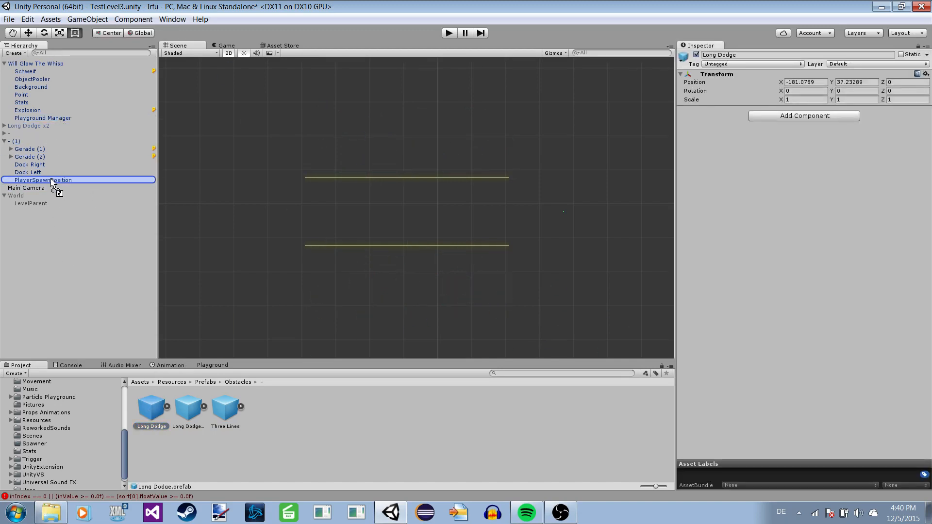
drag(52, 183, 51, 182)
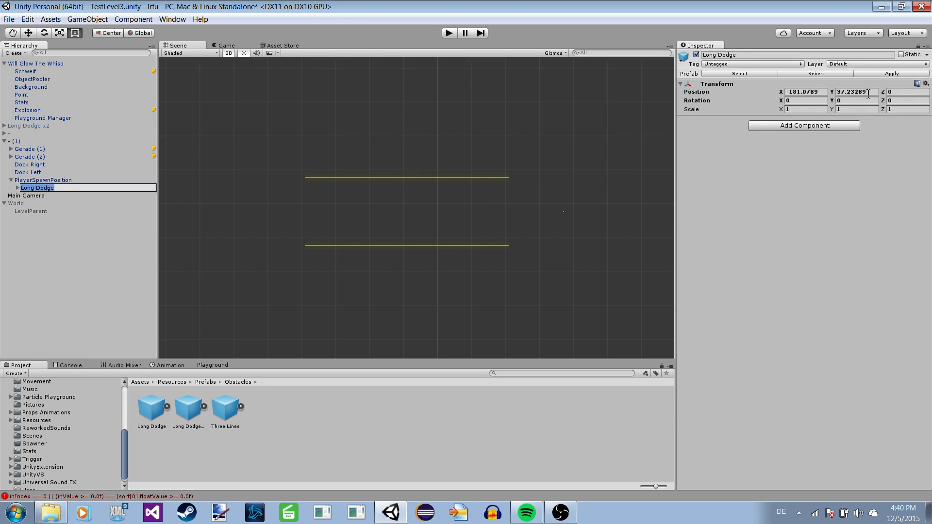
Select Gerade (2) and examine the Long Dodge obstacle's particle movement between the tile's borders.
click(29, 164)
click(29, 156)
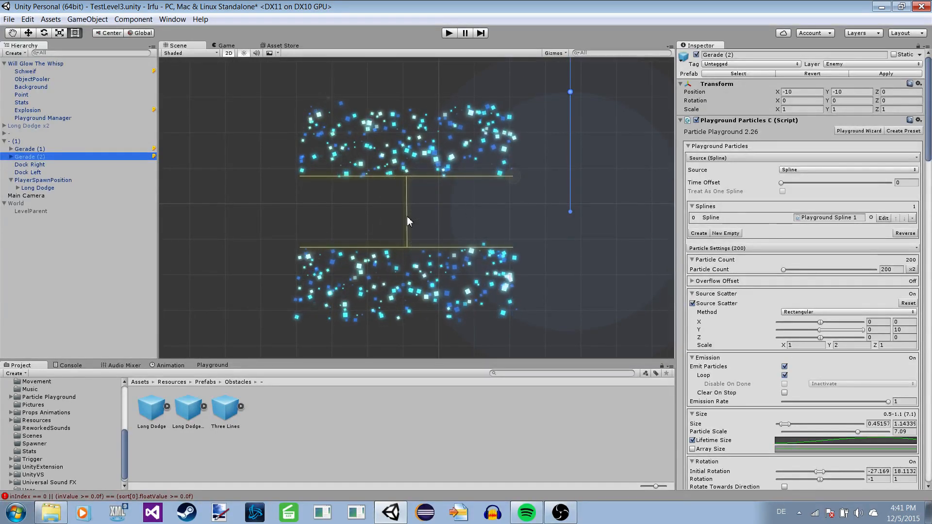
scroll(426, 209, up, 2)
scroll(426, 208, up, 1)
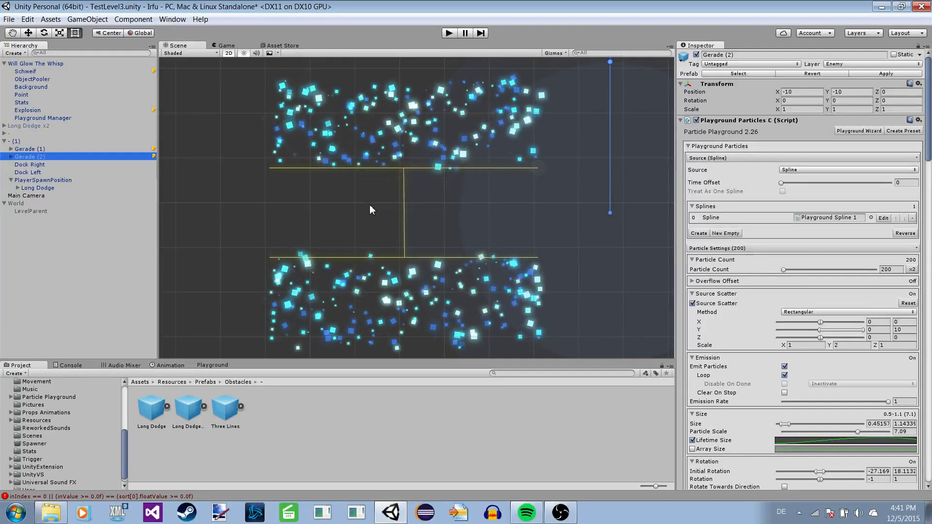
scroll(358, 218, up, 1)
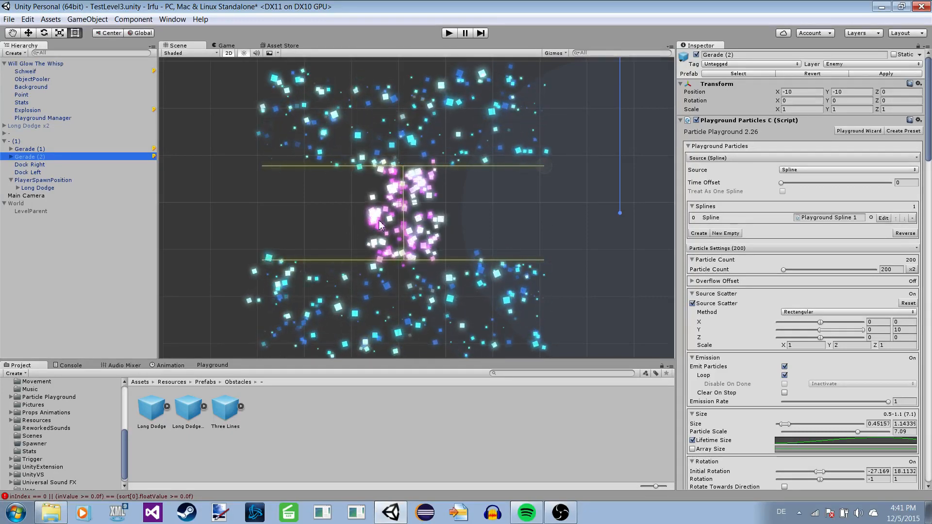
Examine the Long Dodge obstacle within the tile by selecting the tile root - (1) and Gerade (2) to replay the particle preview.
scroll(240, 244, down, 2)
scroll(319, 178, up, 2)
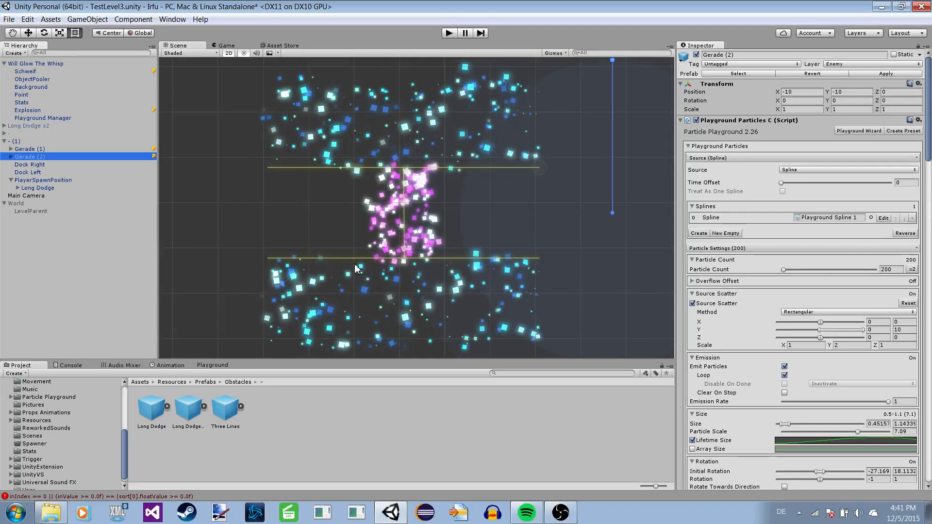
scroll(350, 209, down, 1)
scroll(289, 216, down, 1)
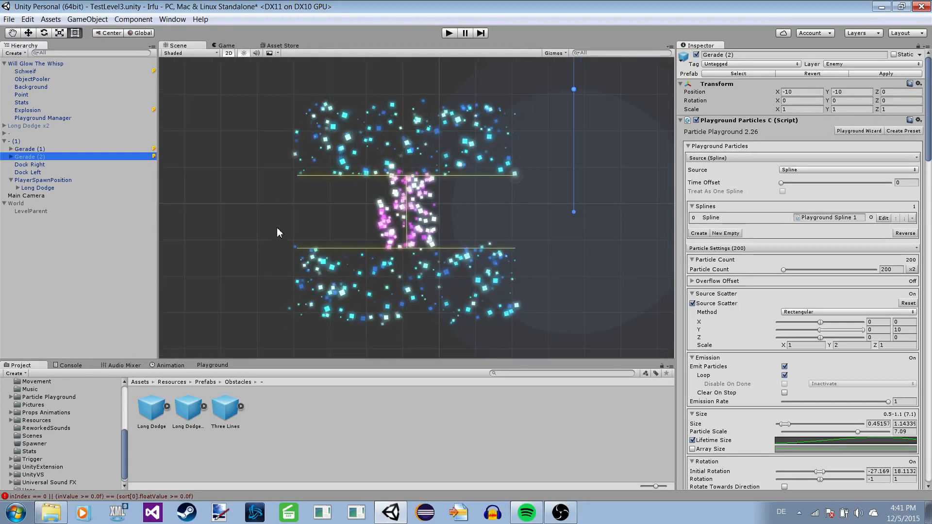
scroll(277, 227, up, 1)
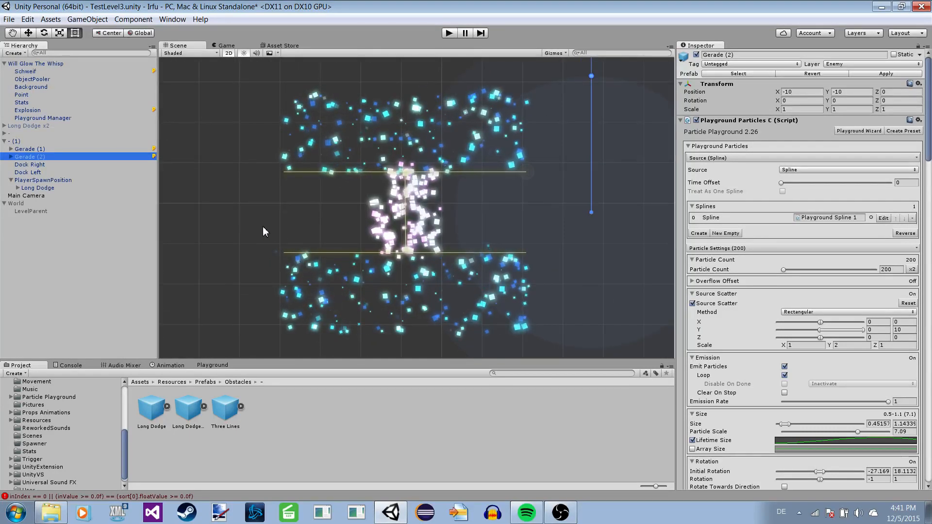
click(30, 133)
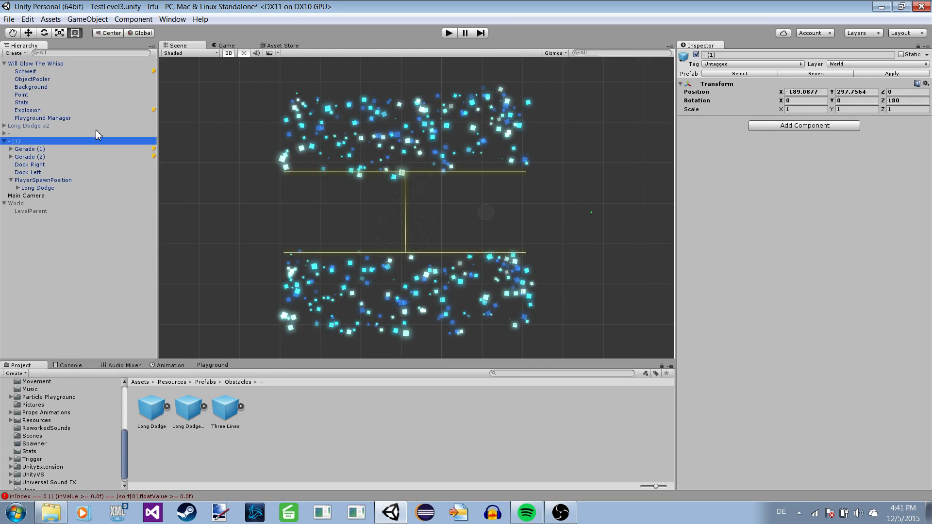
scroll(316, 160, up, 2)
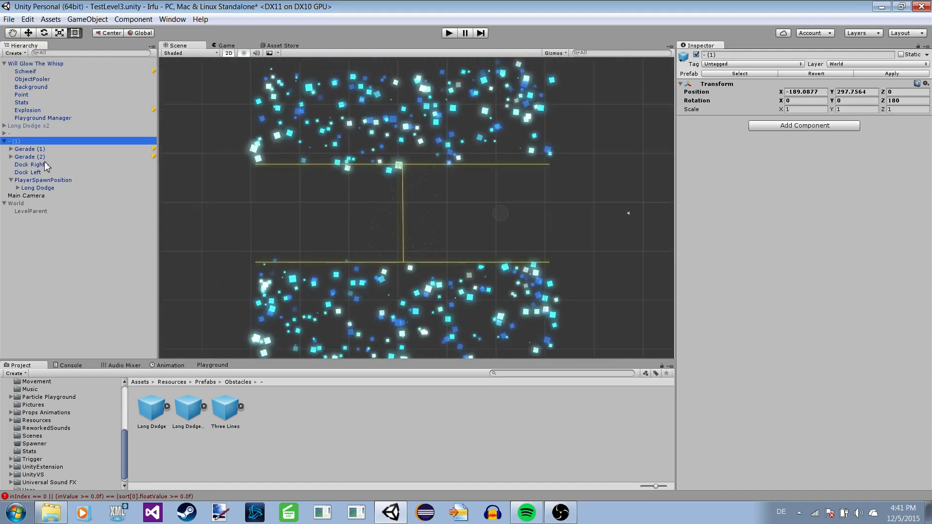
click(40, 157)
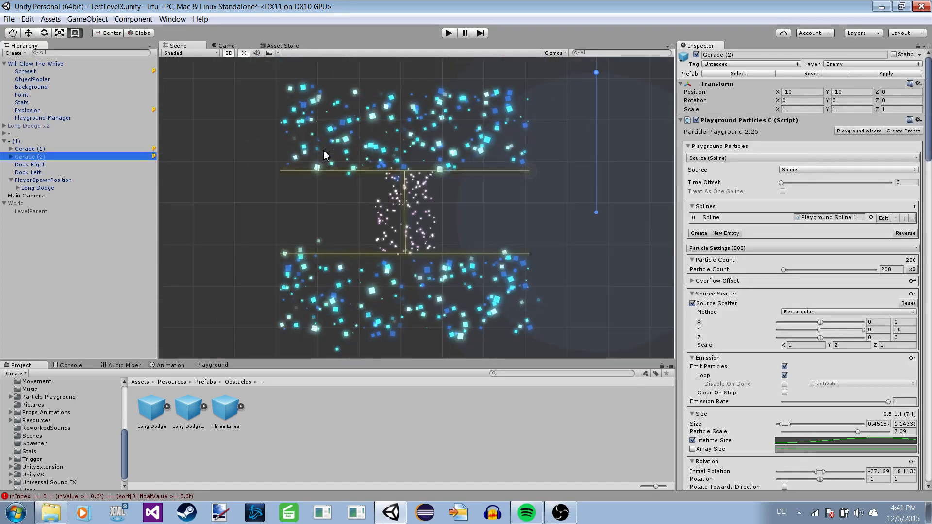
scroll(341, 237, down, 1)
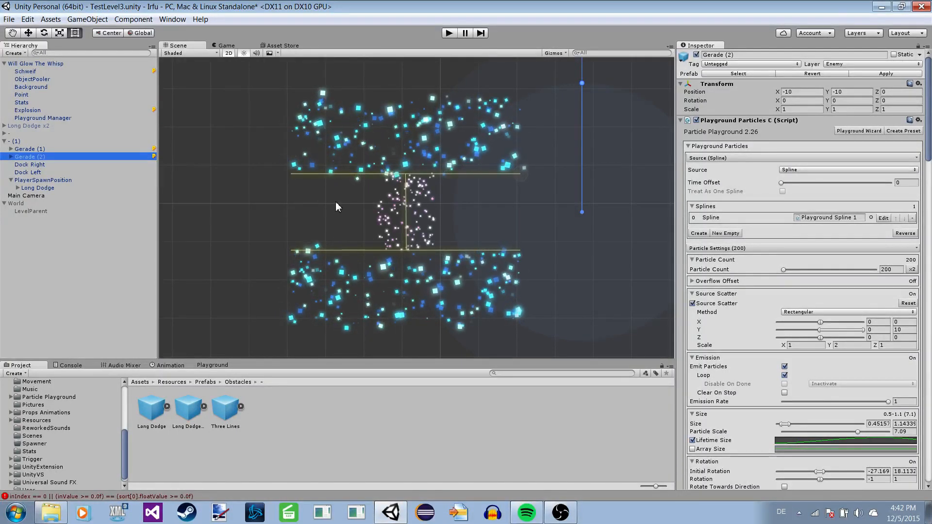
scroll(337, 217, up, 1)
scroll(338, 220, up, 1)
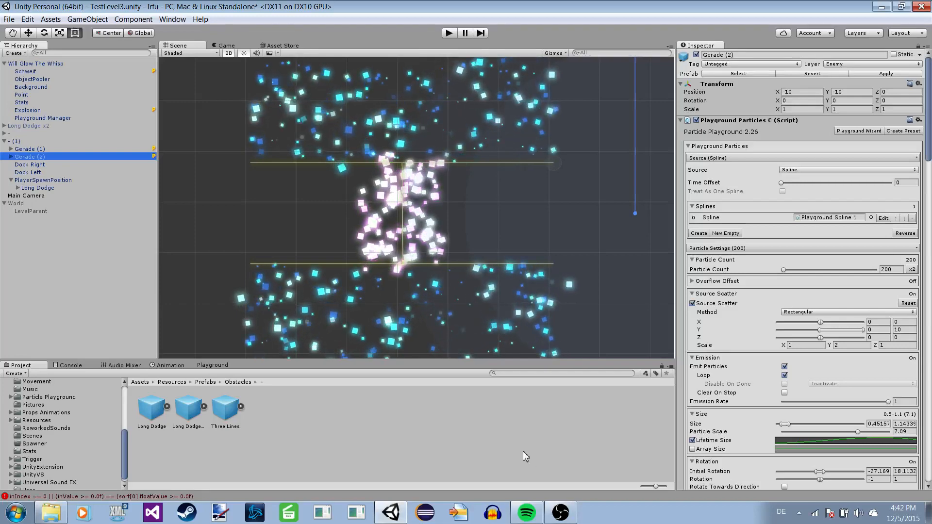
click(561, 513)
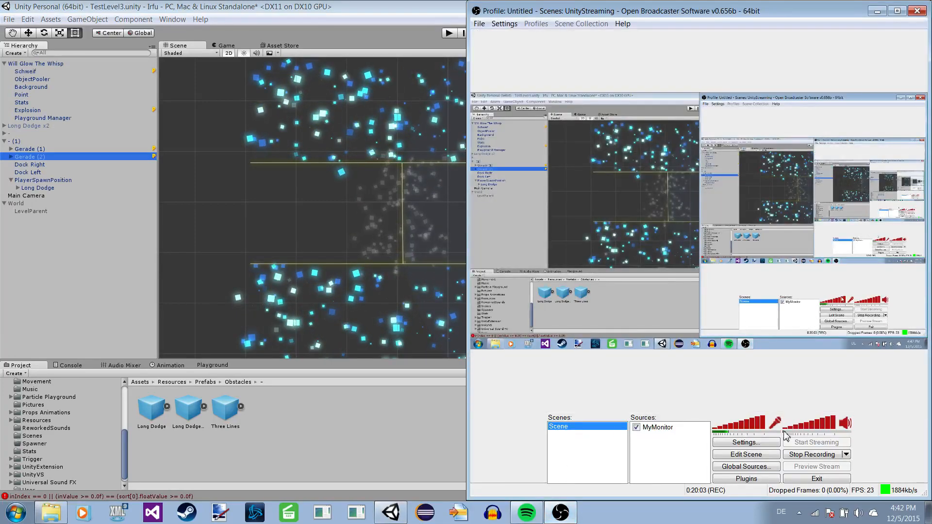